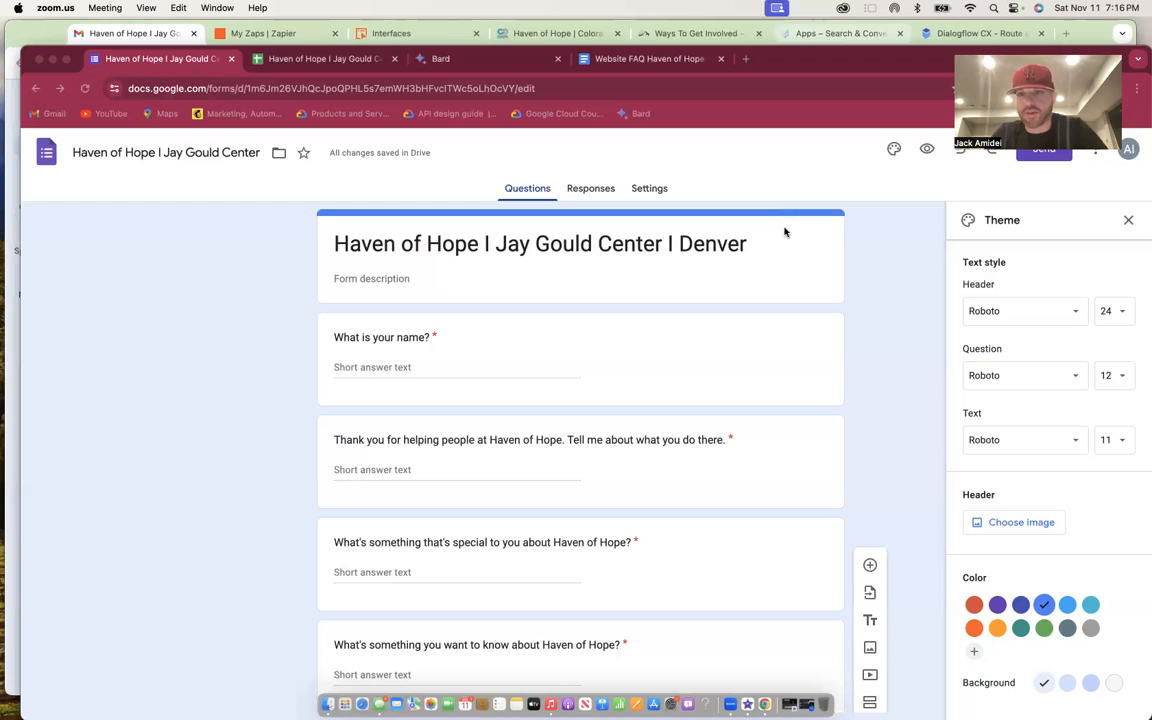
- Scroll down to the last required short-answer question, 'What's something positive for the world to know?'
{"action": "scroll", "coordinate": [802, 322], "scroll_direction": "down", "scroll_amount": 3}
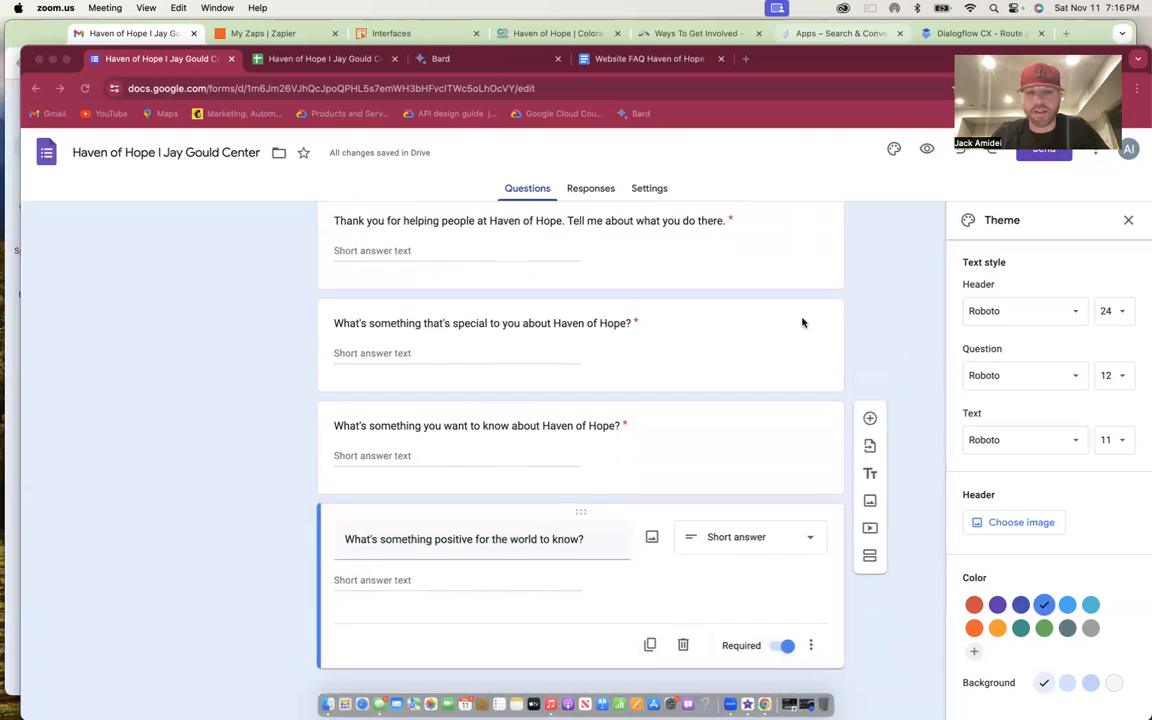
{"action": "left_click", "coordinate": [651, 643]}
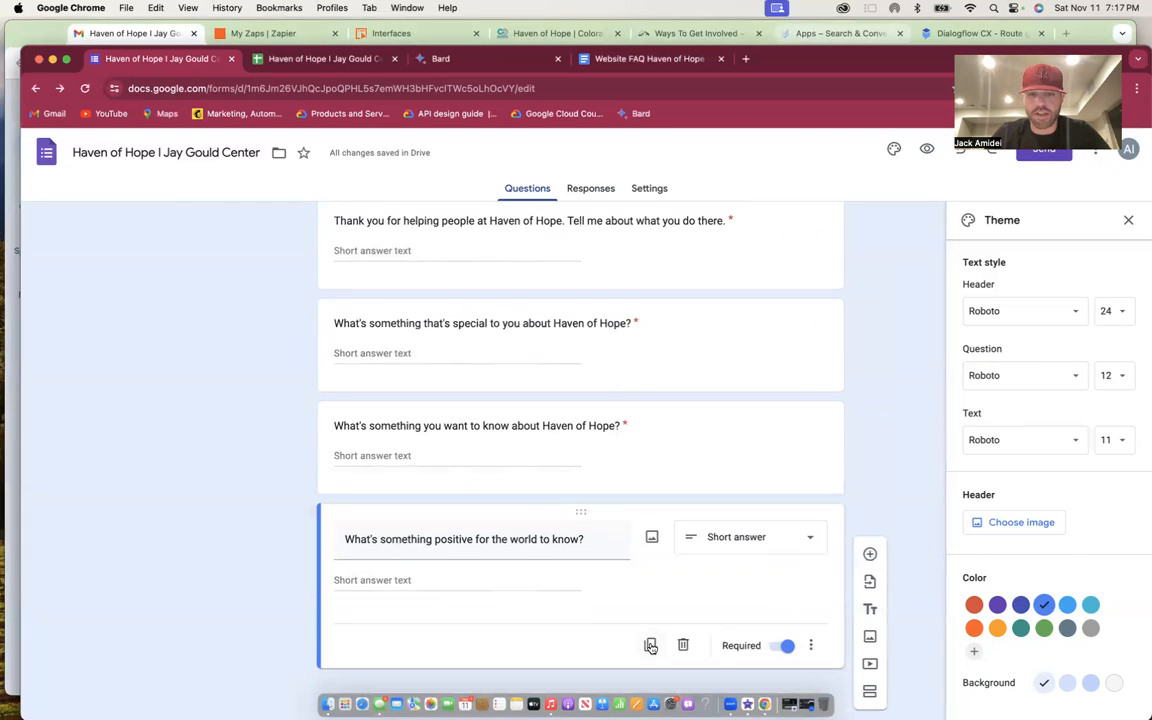
{"action": "left_click", "coordinate": [651, 645]}
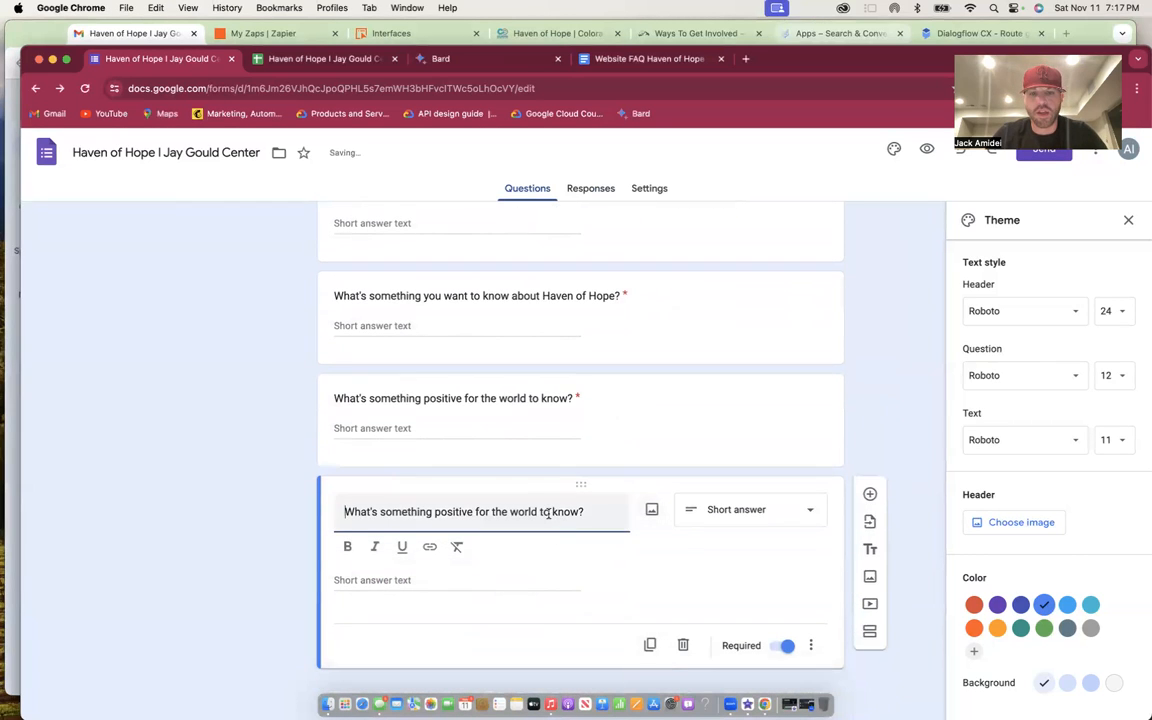
{"action": "triple_click", "coordinate": [548, 512]}
{"action": "type", "text": "What"}
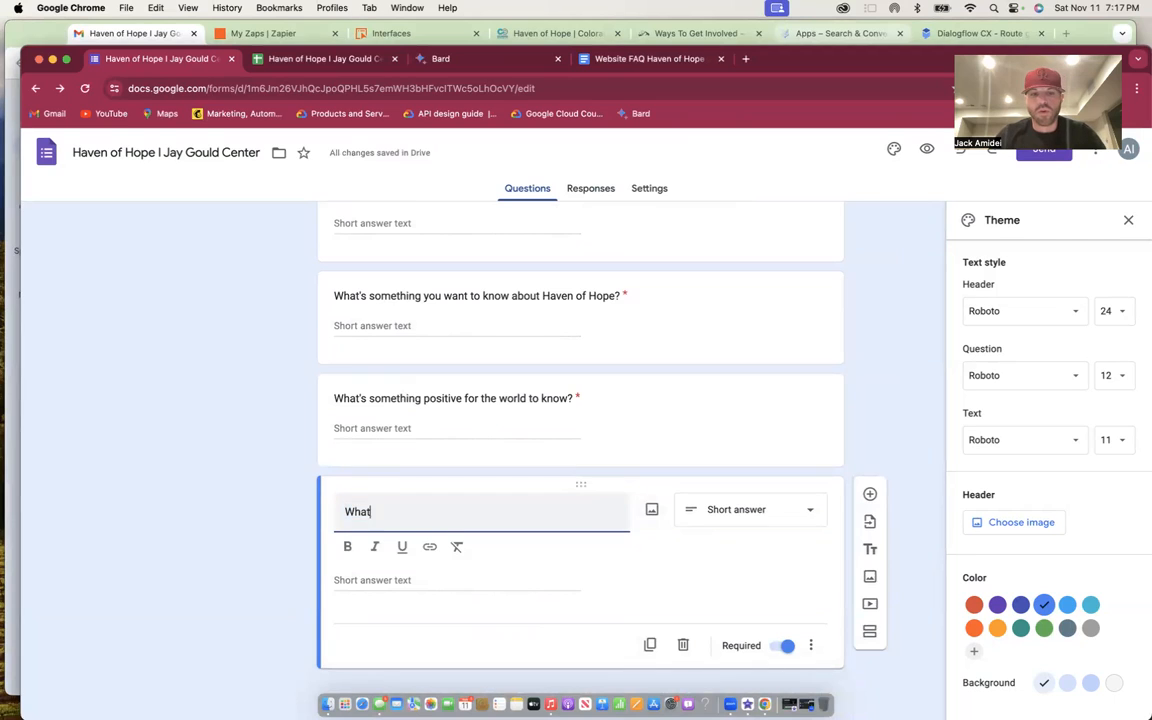
{"action": "type", "text": " can we do fo"}
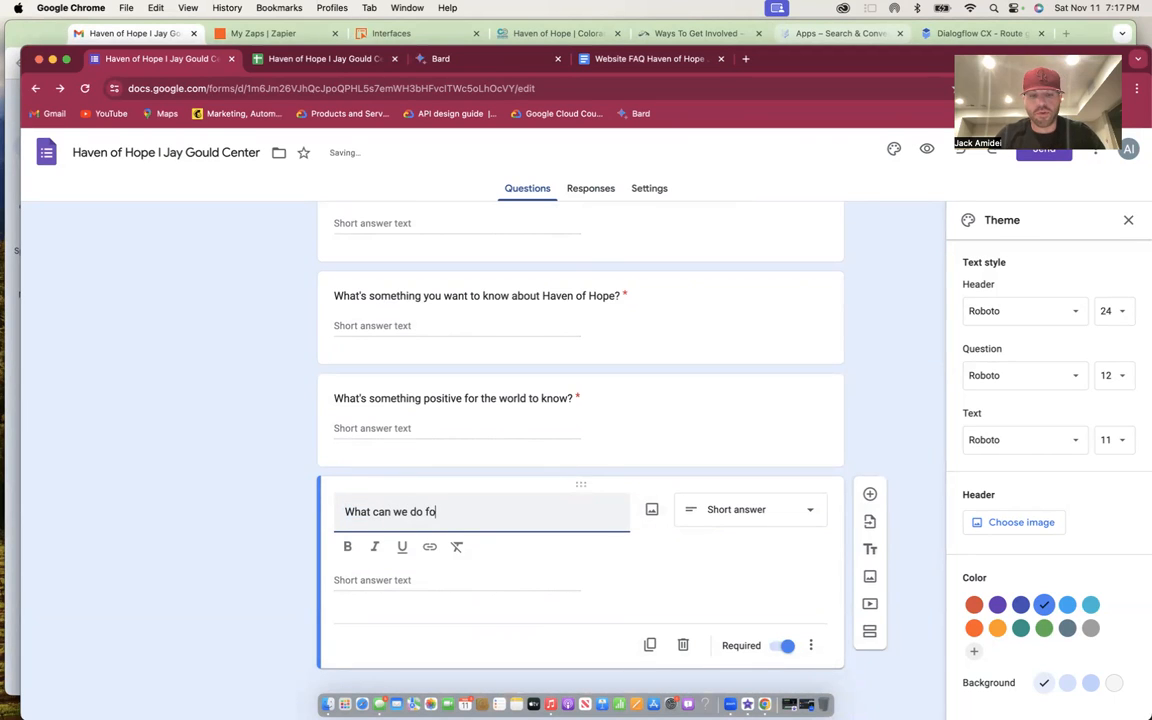
{"action": "type", "text": "r Haven "}
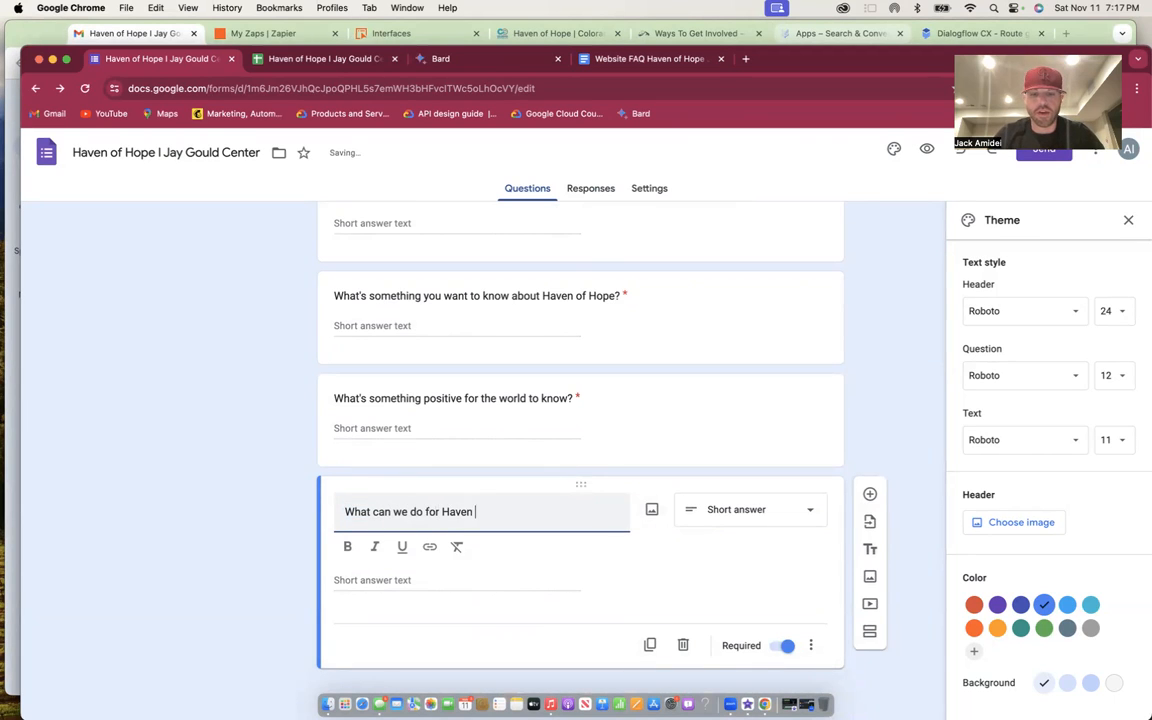
{"action": "type", "text": "of Hope"}
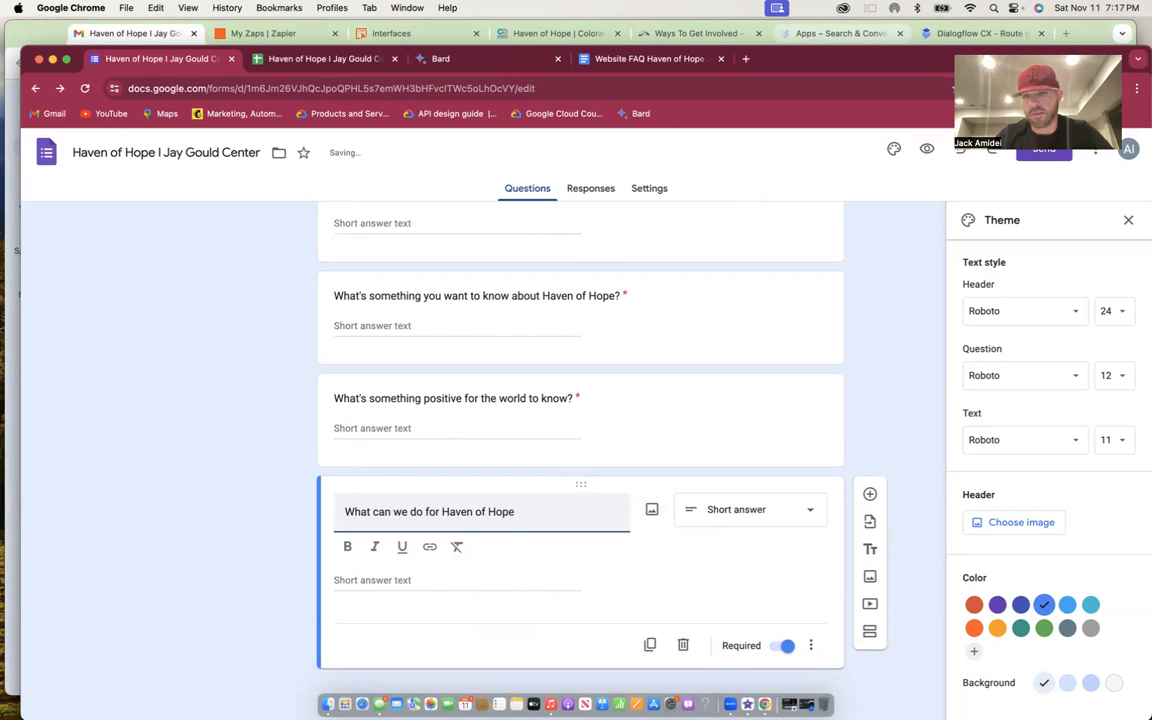
{"action": "left_click", "coordinate": [748, 512]}
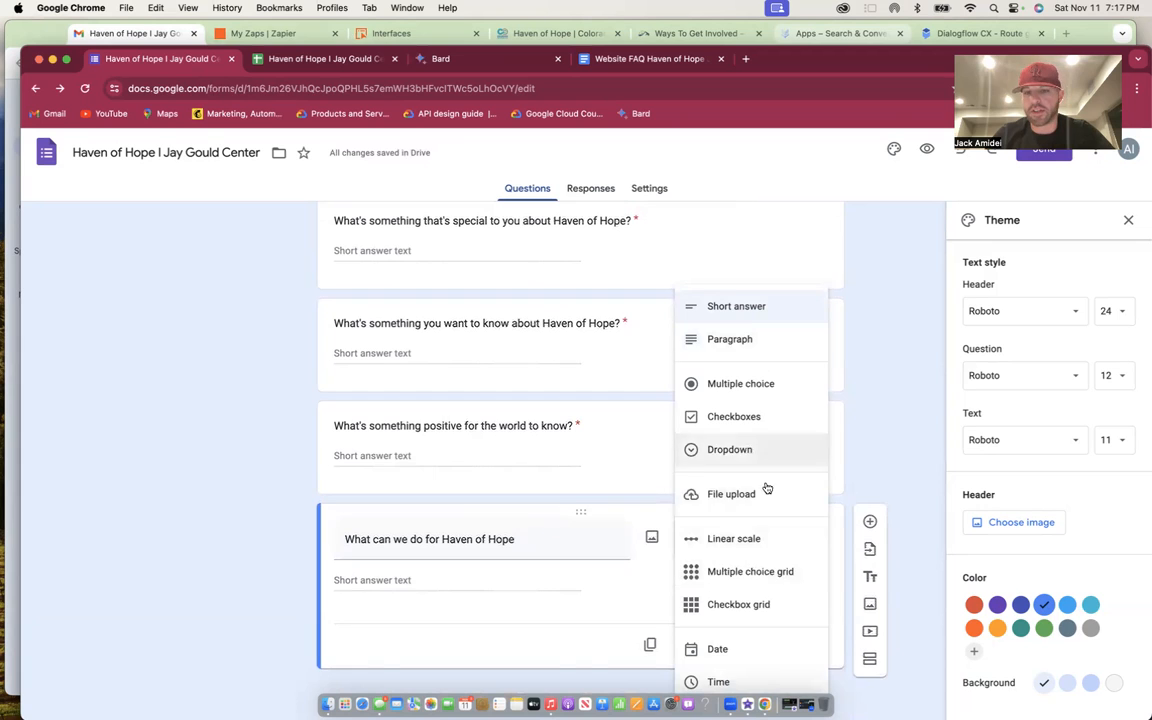
{"action": "left_click", "coordinate": [905, 427]}
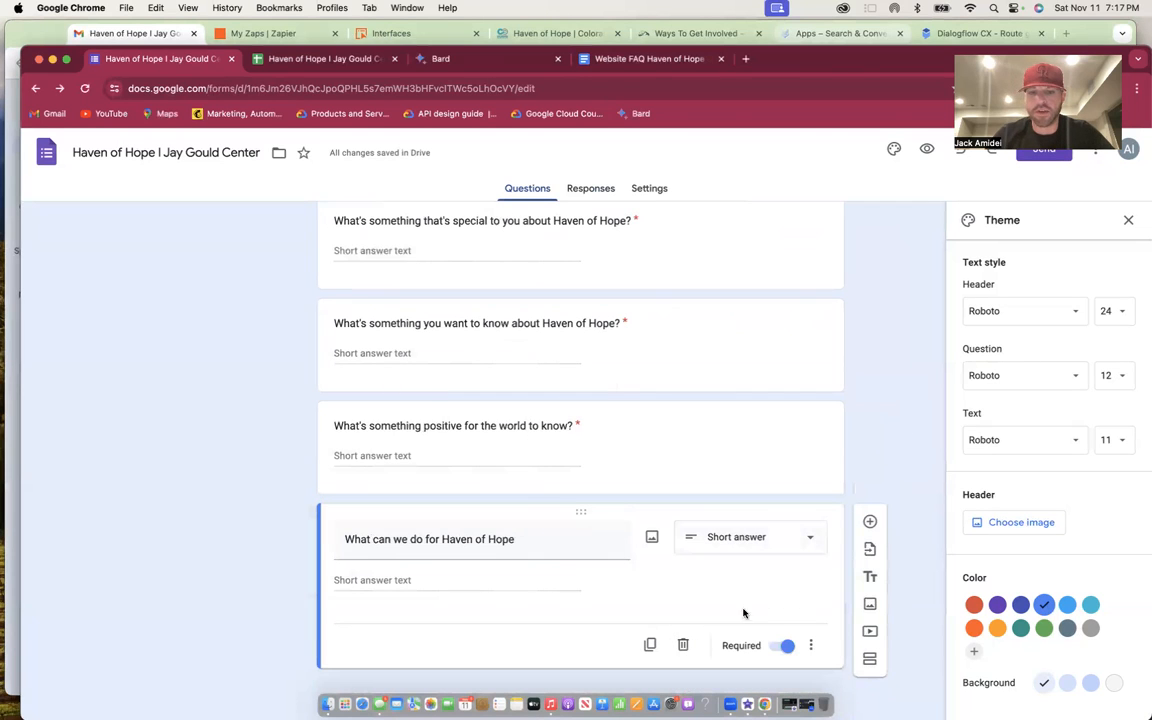
{"action": "left_click", "coordinate": [683, 646]}
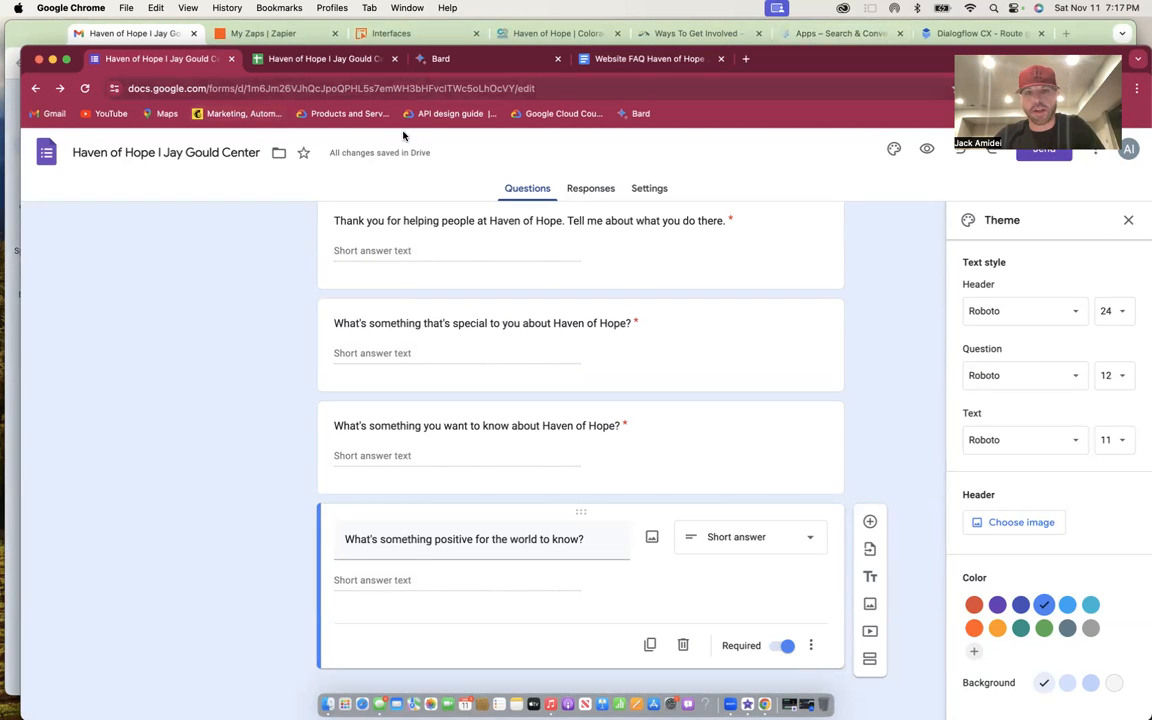
- Review the form's Responses, Questions and Settings, expanding the Form defaults settings
{"action": "left_click", "coordinate": [588, 190]}
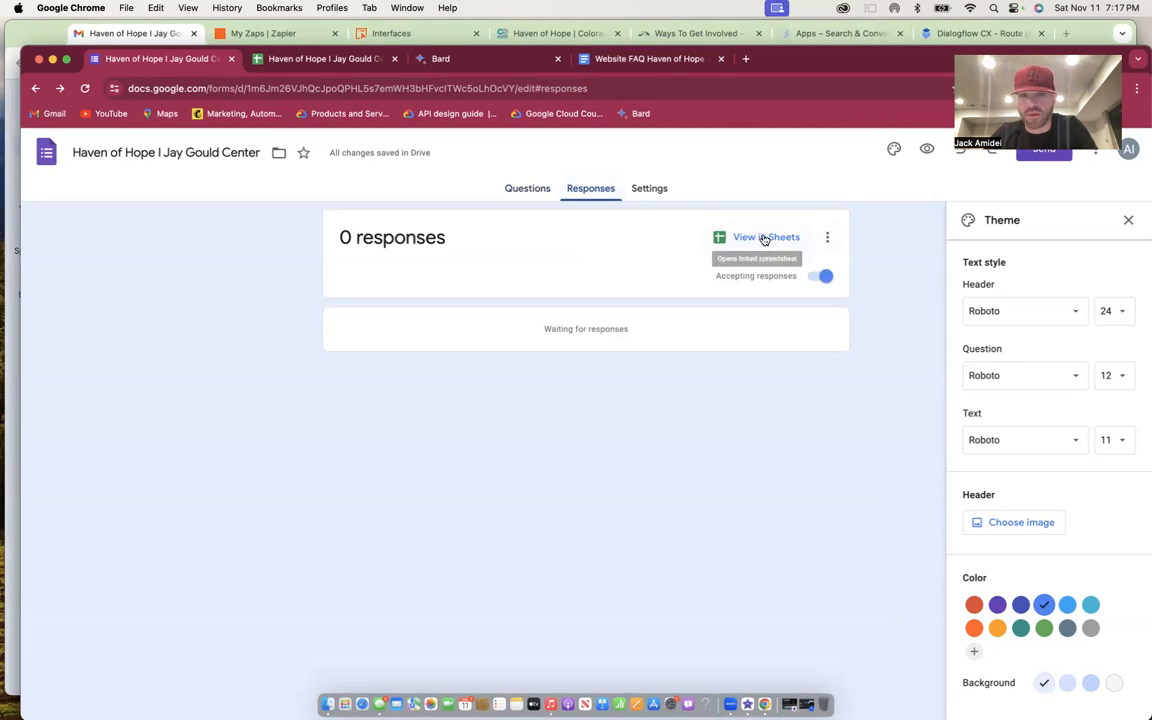
{"action": "left_click", "coordinate": [522, 190]}
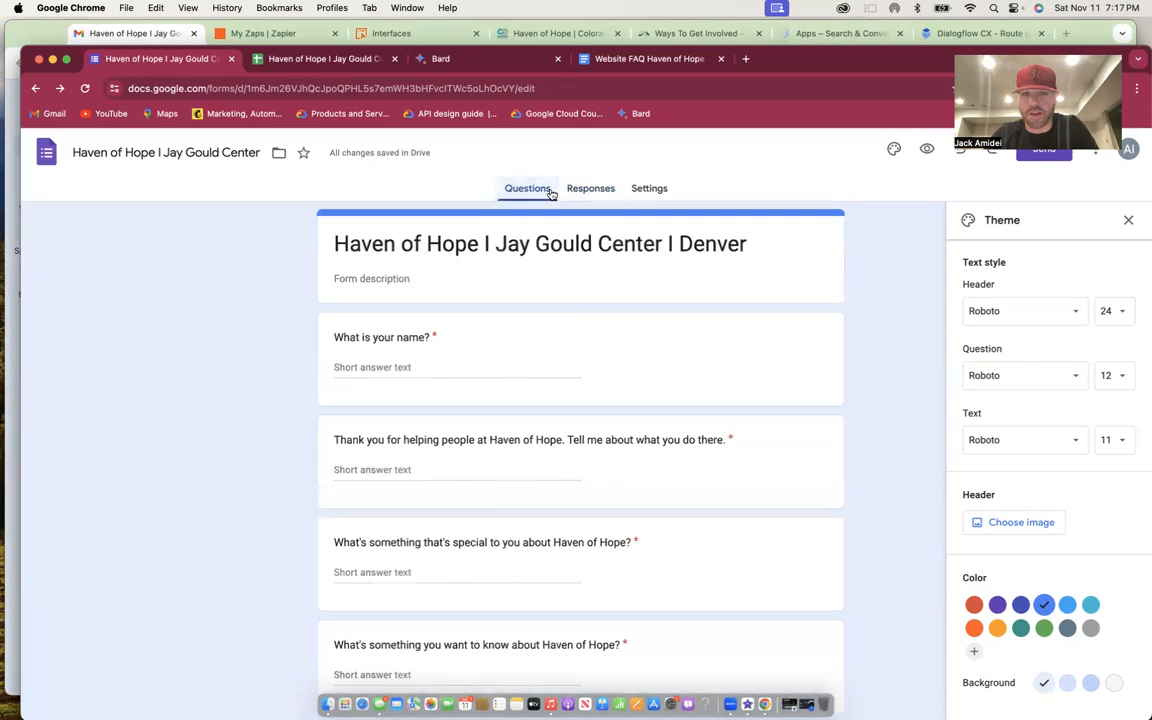
{"action": "left_click", "coordinate": [591, 189]}
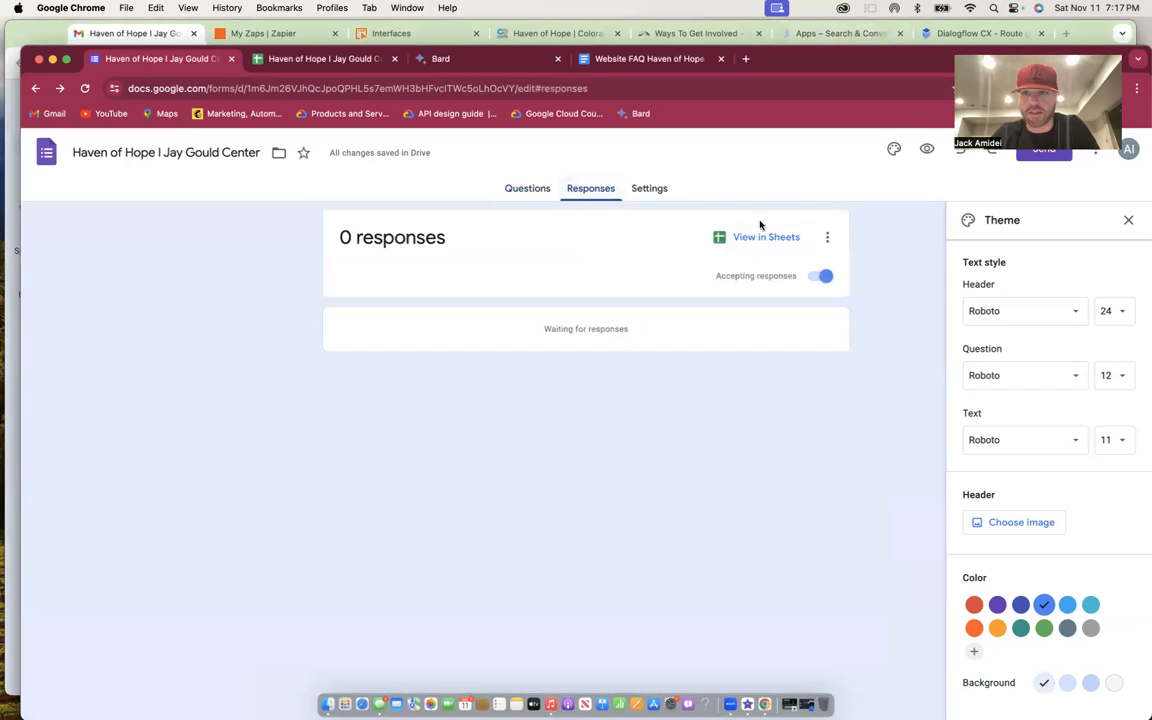
{"action": "left_click", "coordinate": [650, 189]}
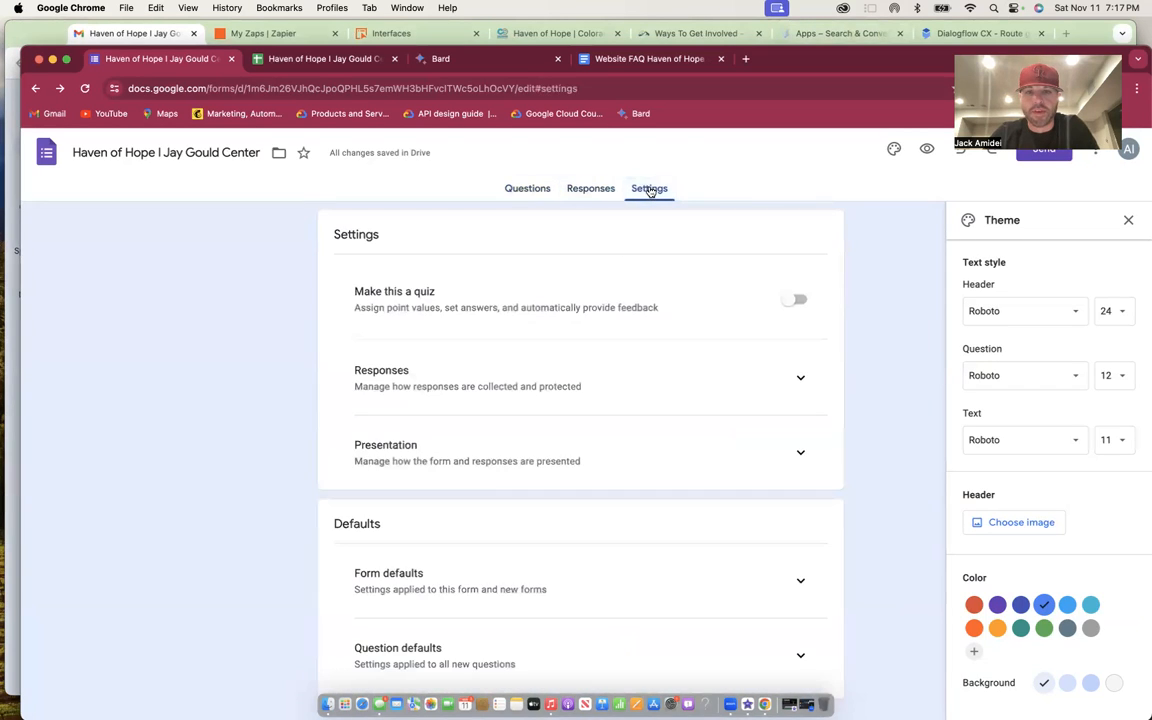
{"action": "scroll", "coordinate": [663, 311], "scroll_direction": "down", "scroll_amount": 2}
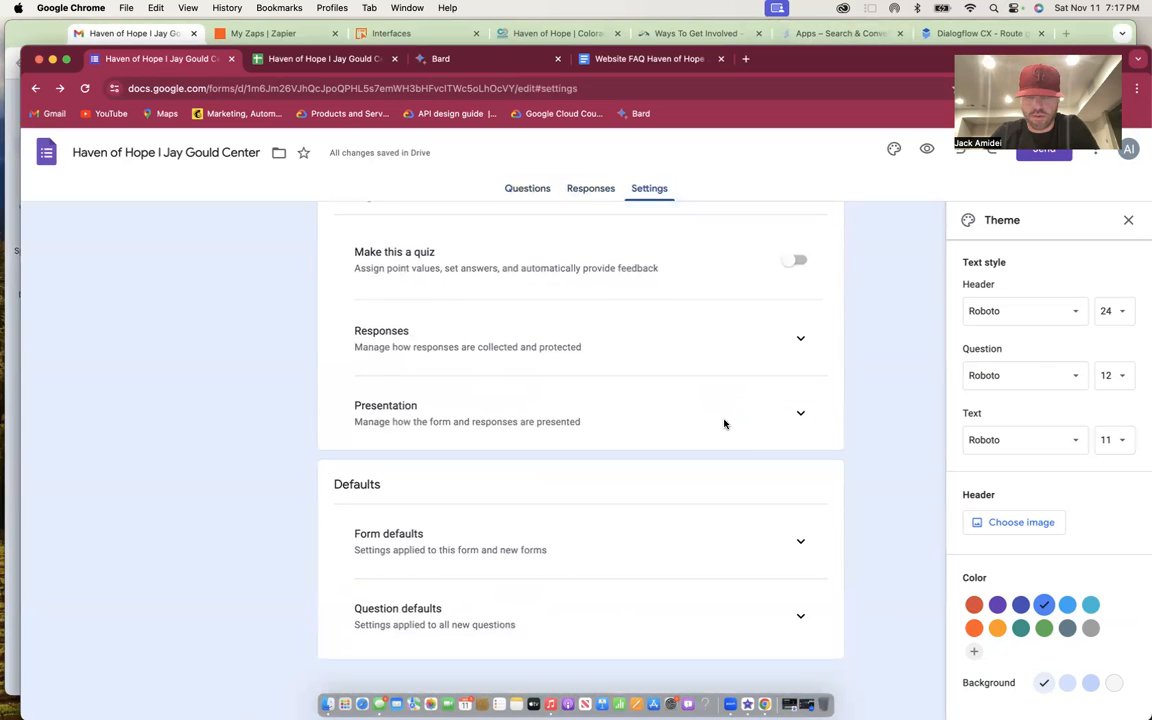
{"action": "left_click", "coordinate": [800, 541]}
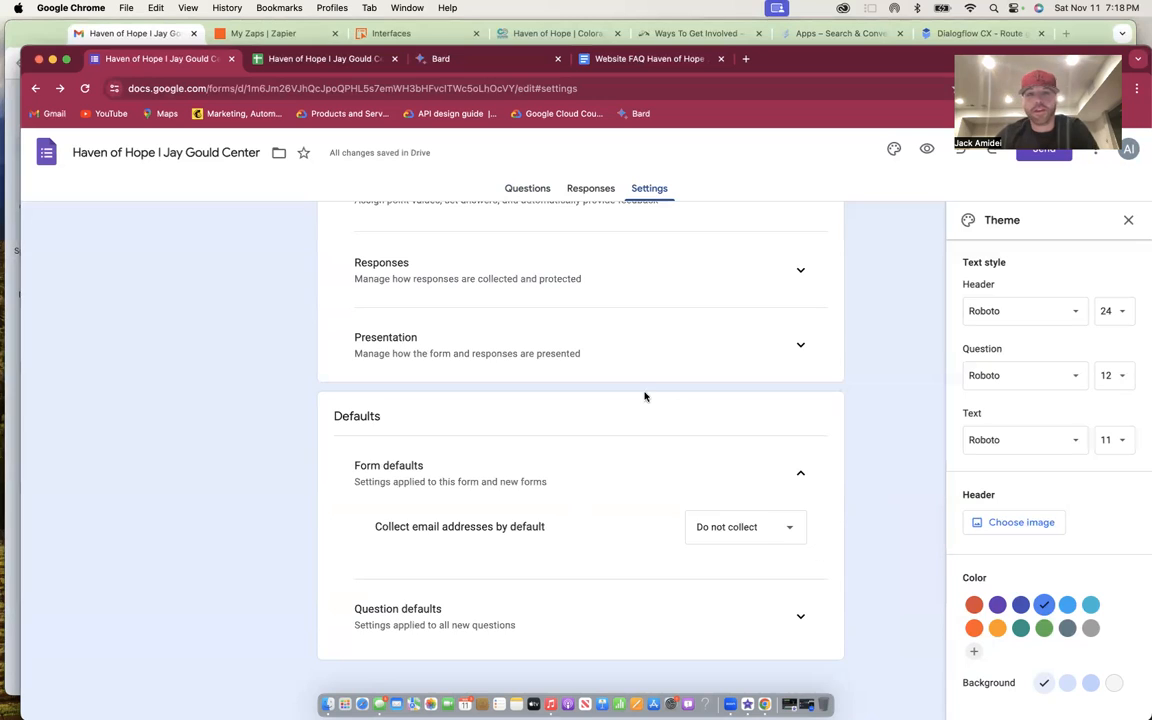
- Open the linked responses spreadsheet from the Responses summary in Sheets
{"action": "scroll", "coordinate": [650, 410], "scroll_direction": "up", "scroll_amount": 2}
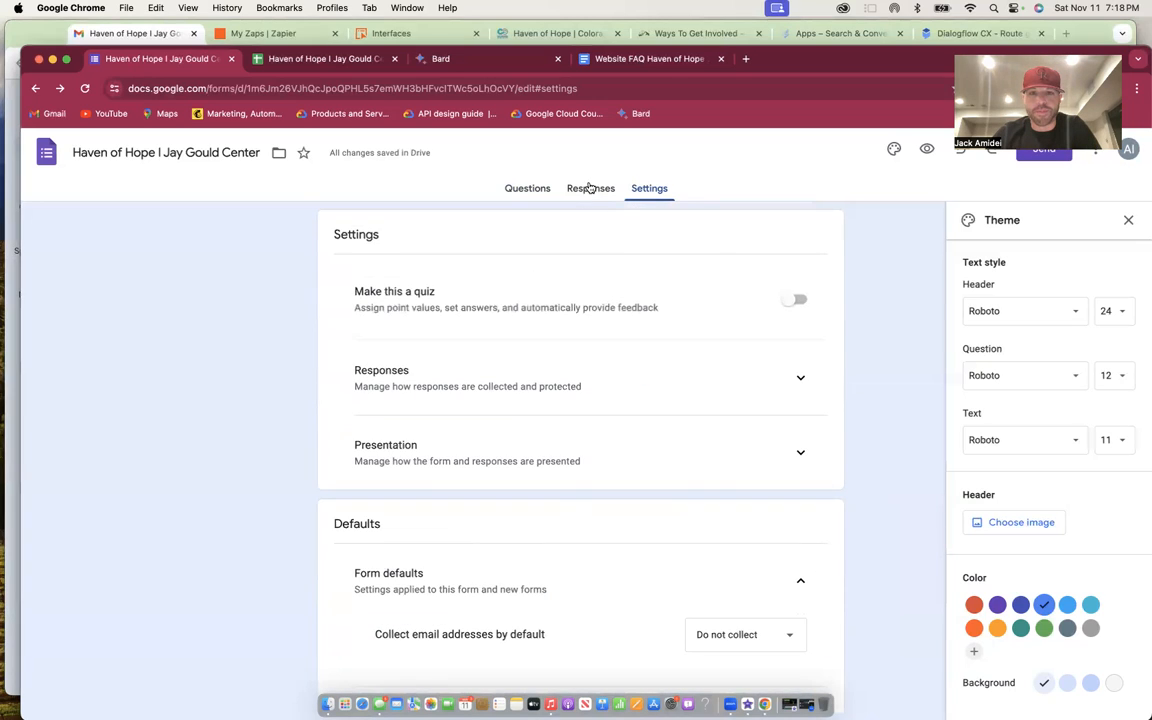
{"action": "left_click", "coordinate": [590, 188]}
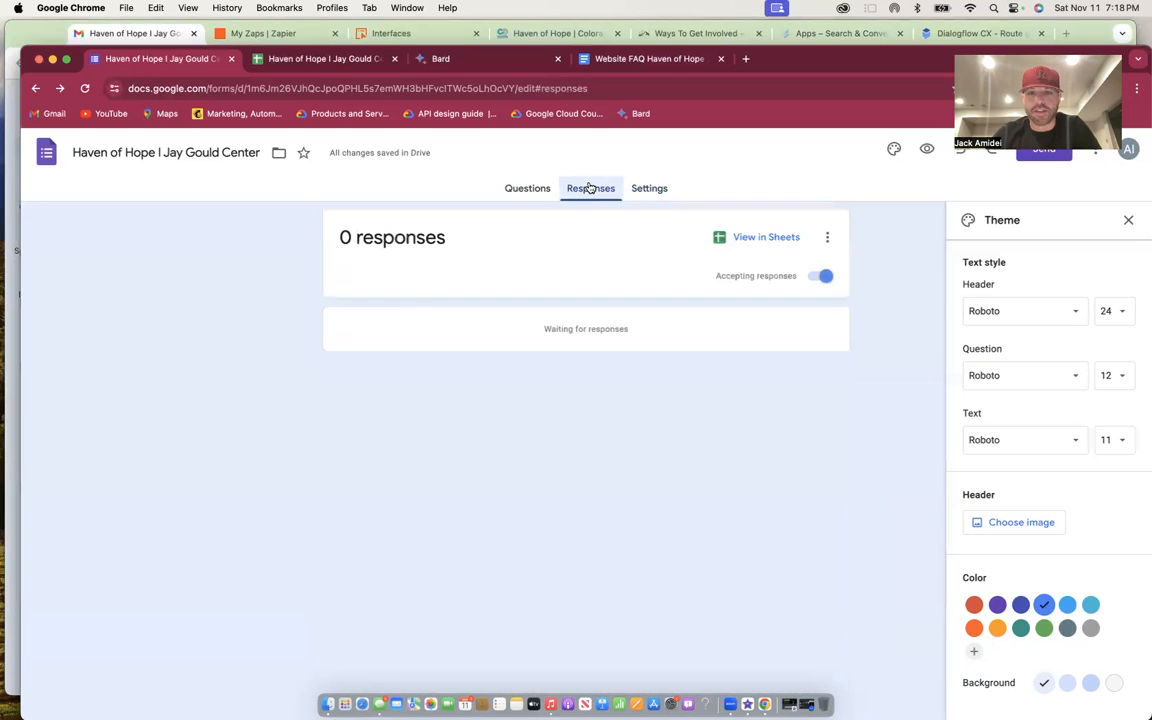
{"action": "left_click", "coordinate": [739, 238]}
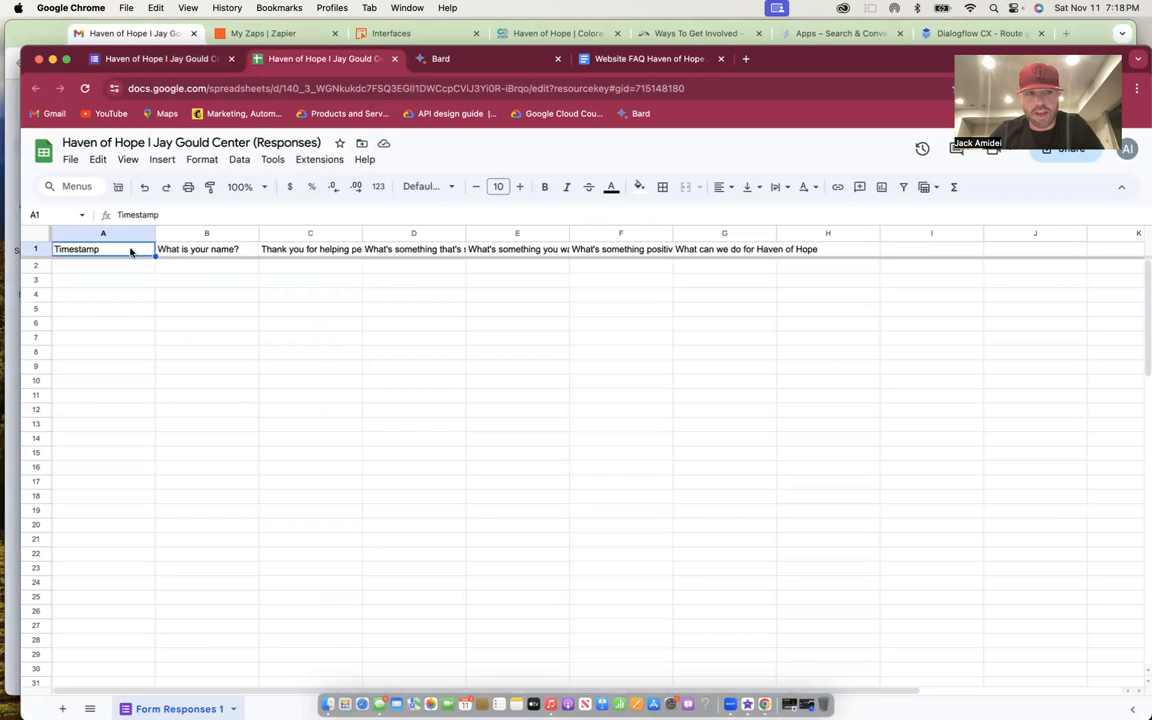
- Highlight the empty rows A2:A10 under Timestamp, then bring up the Gmail form invitation
{"action": "left_click_drag", "start_coordinate": [123, 266], "coordinate": [131, 386]}
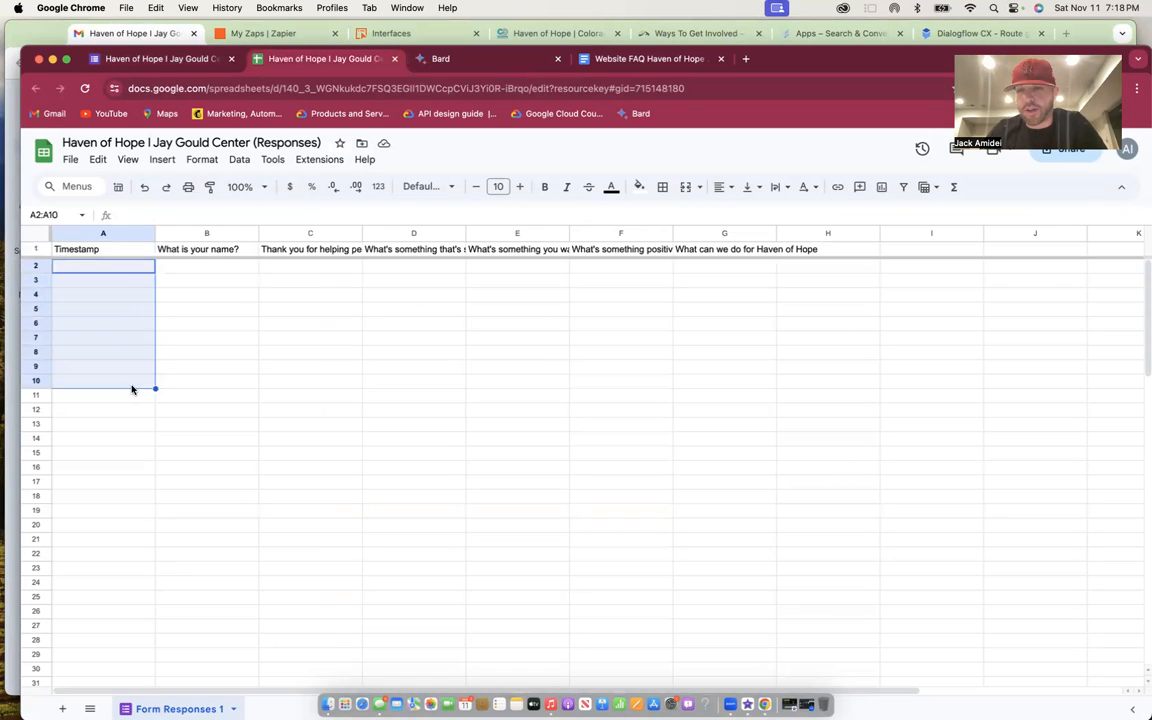
{"action": "left_click", "coordinate": [115, 308]}
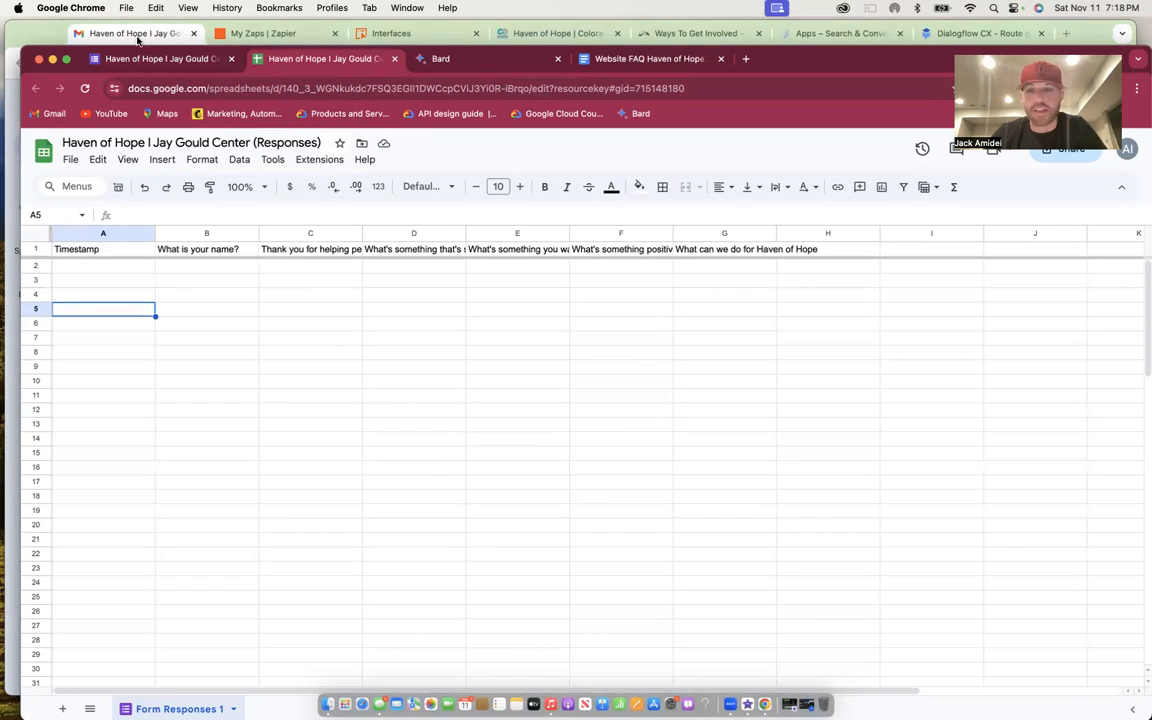
{"action": "left_click", "coordinate": [136, 35]}
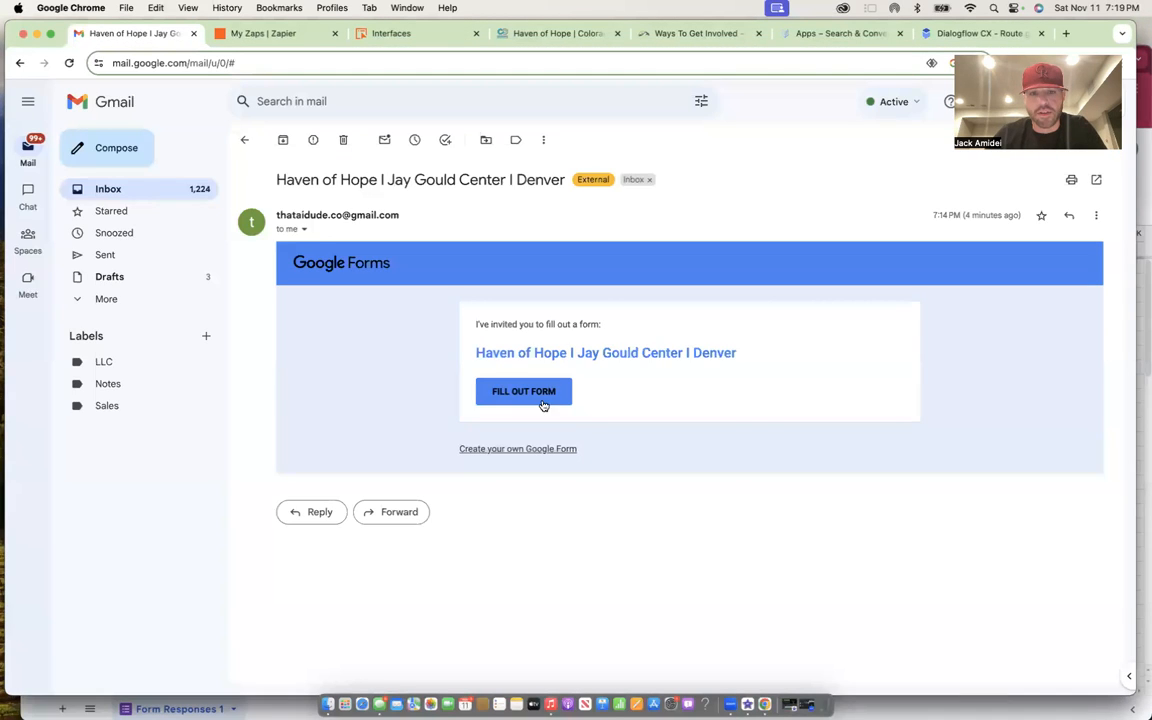
- Open the form and answer the name, 'Raise money for good people' and 'They work hard and people need resources in the winter'
{"action": "left_click", "coordinate": [523, 391]}
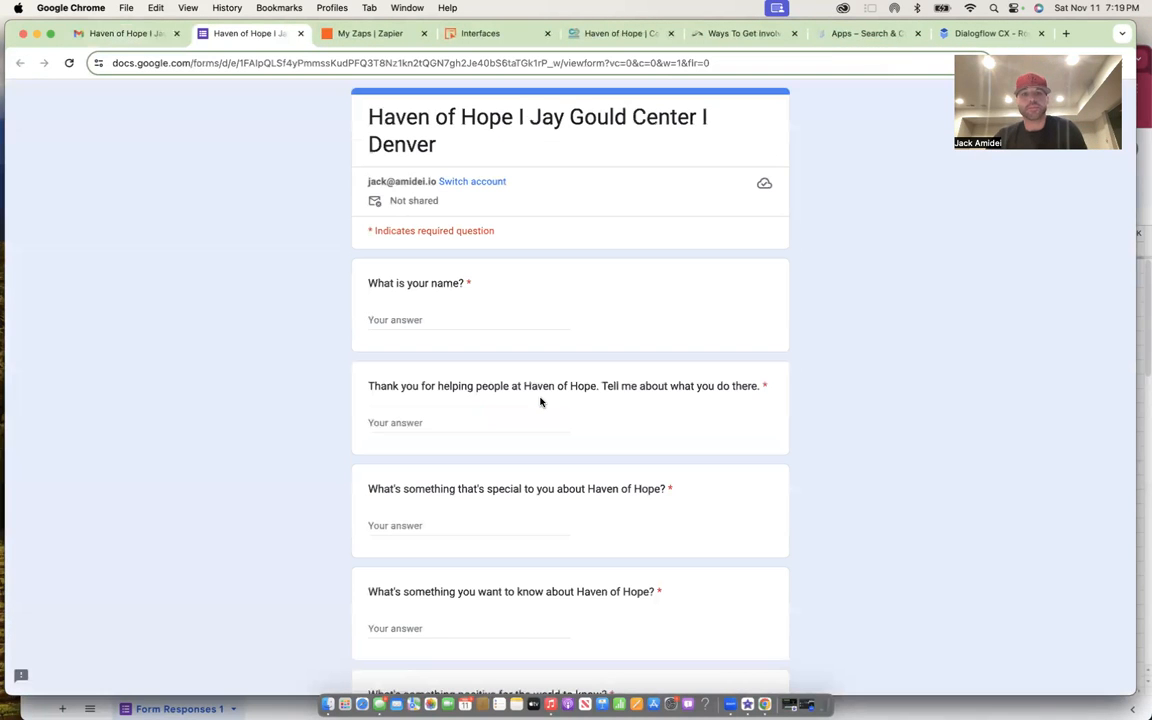
{"action": "left_click", "coordinate": [466, 312]}
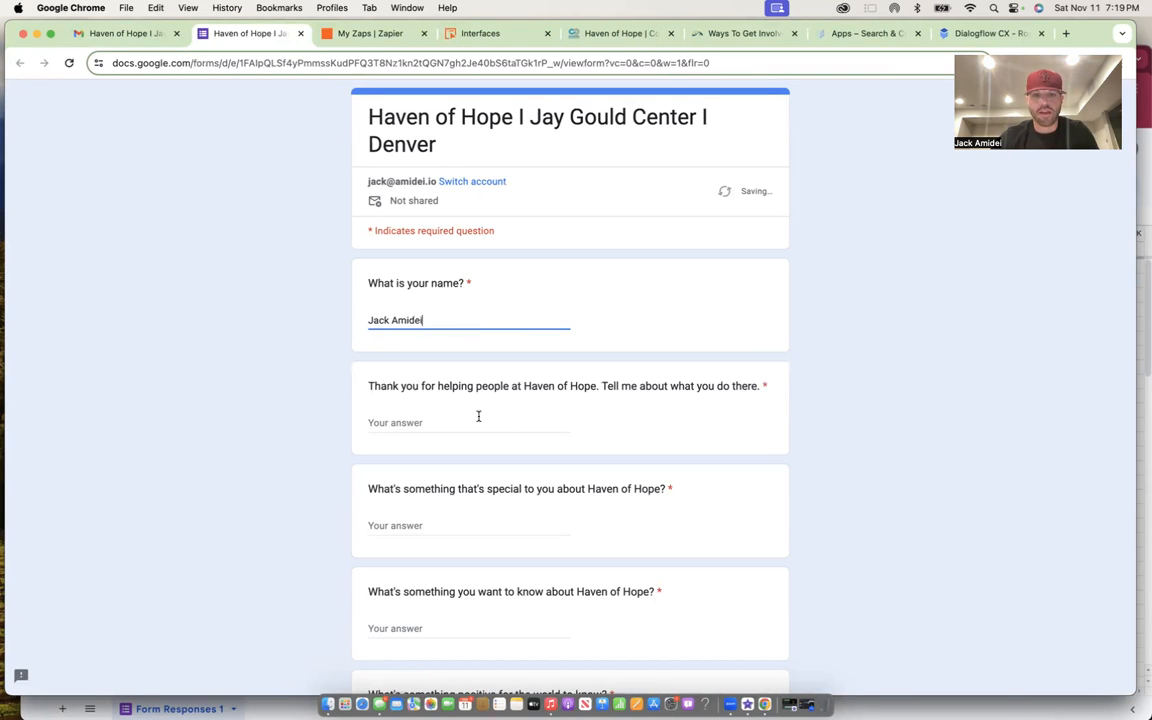
{"action": "left_click", "coordinate": [478, 416]}
{"action": "type", "text": "Ra"}
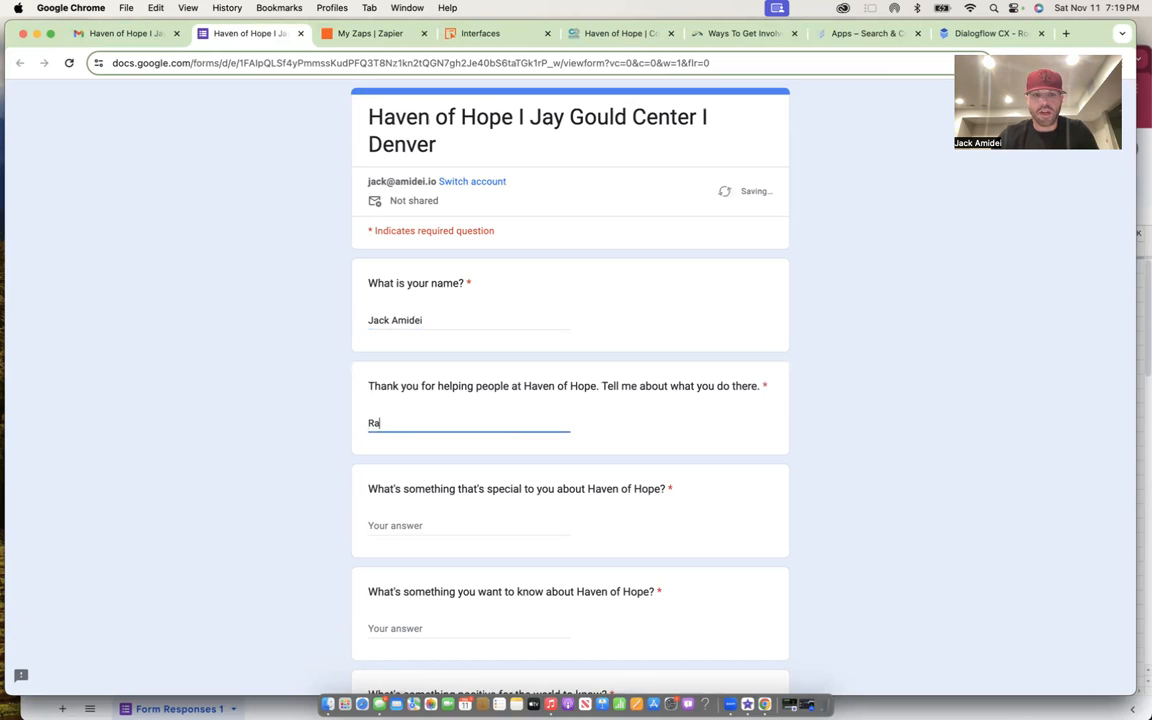
{"action": "type", "text": "ise money for good people"}
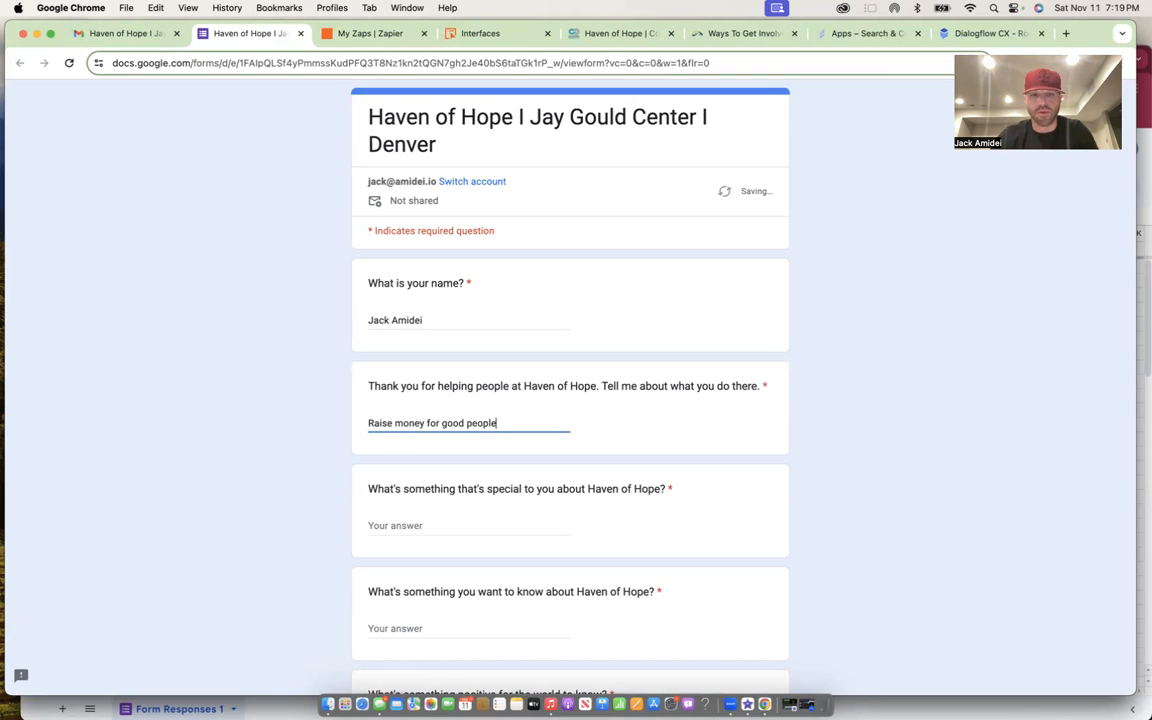
{"action": "left_click", "coordinate": [461, 519]}
{"action": "type", "text": "Th"}
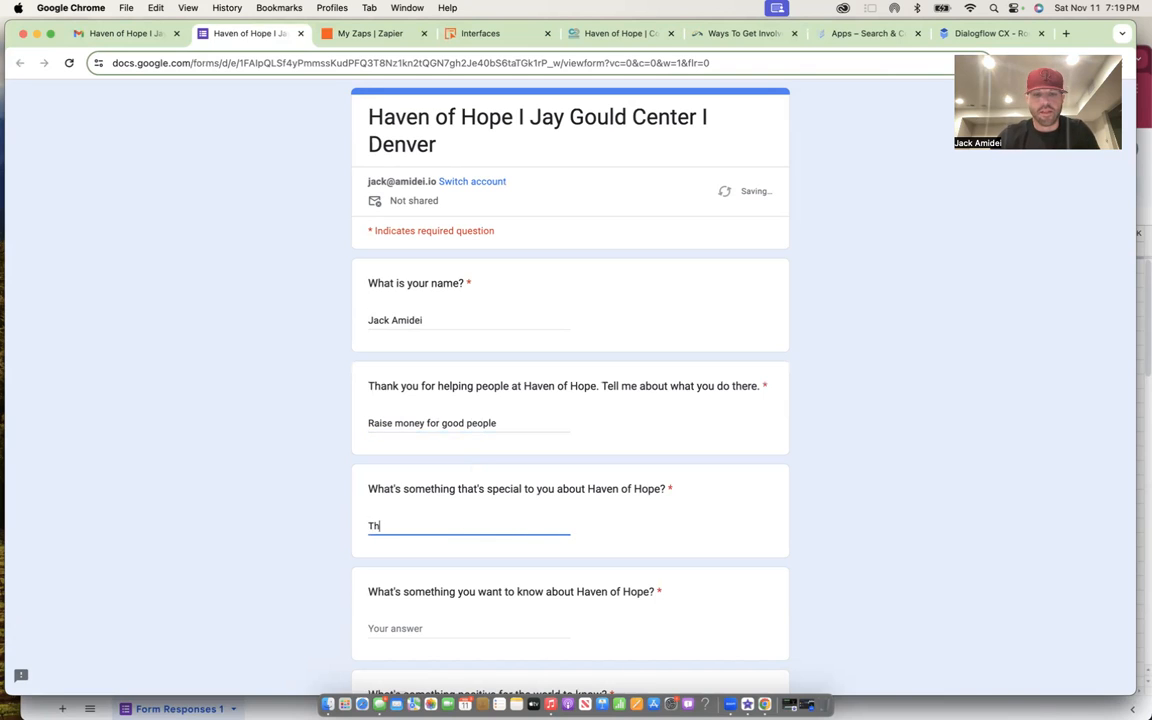
{"action": "type", "text": "ey work hard and people nee"}
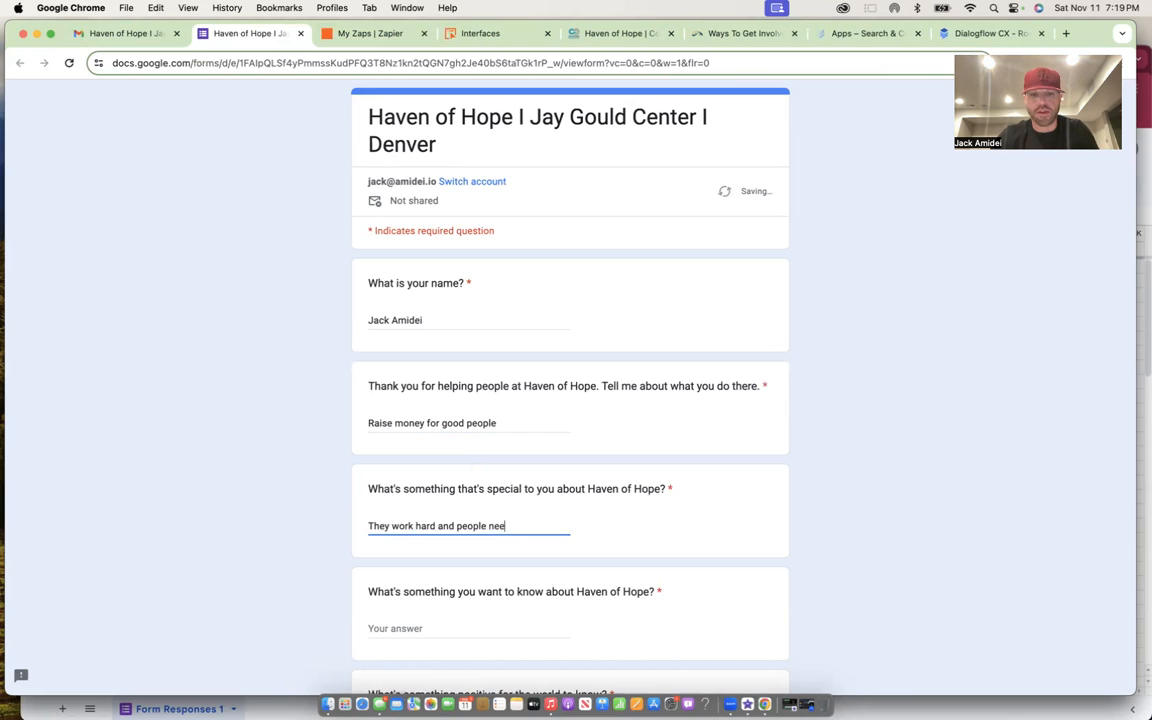
{"action": "type", "text": "d resources in the winter"}
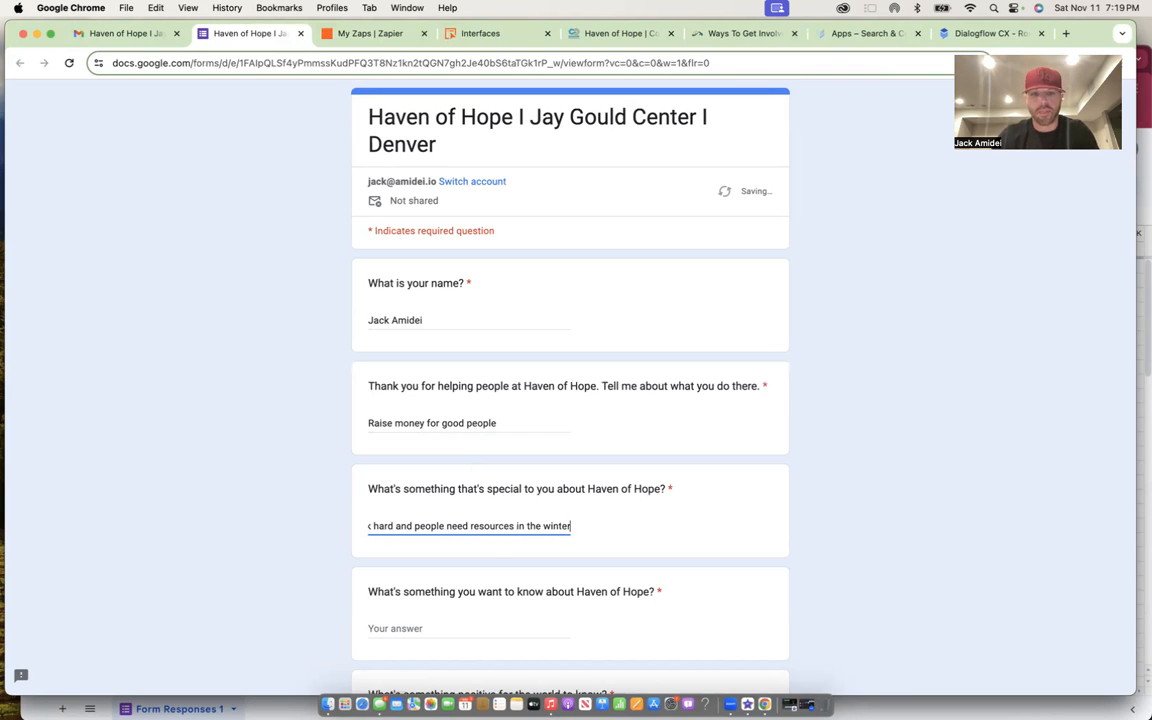
- Answer 'Great people Great cause' and 'love each other', submit, and bring up the responses sheet
{"action": "scroll", "coordinate": [496, 548], "scroll_direction": "down", "scroll_amount": 3}
{"action": "left_click", "coordinate": [426, 469]}
{"action": "type", "text": "Great peop"}
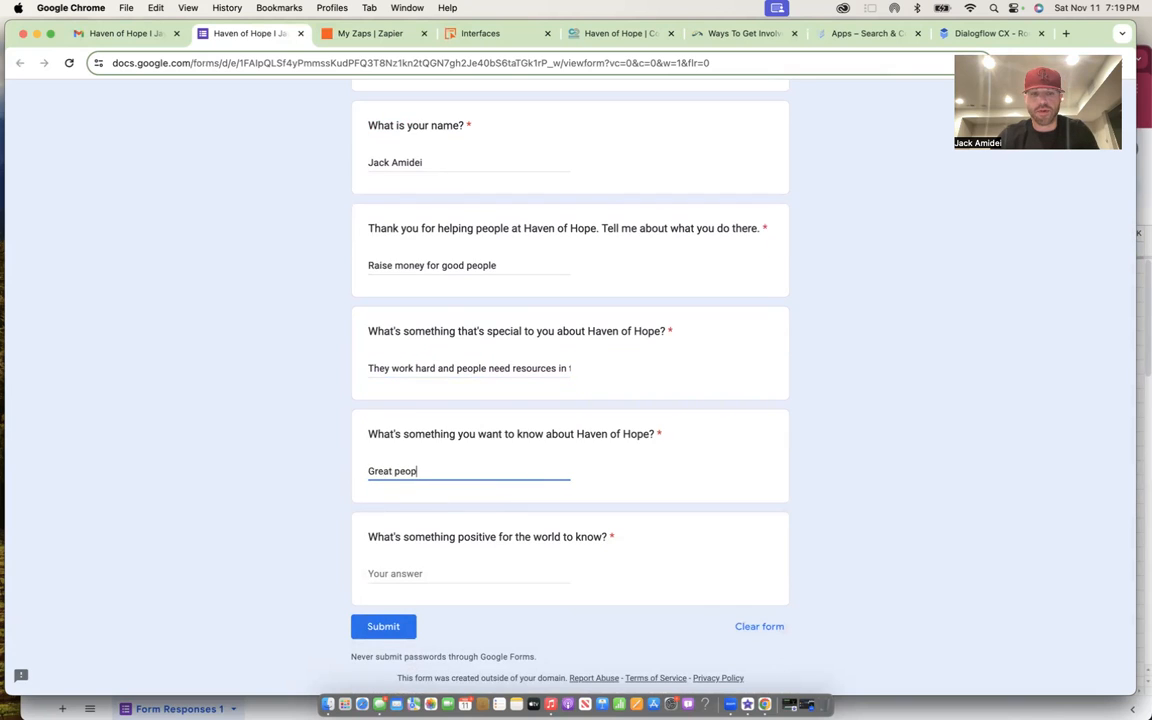
{"action": "type", "text": "le Great cause"}
{"action": "left_click", "coordinate": [427, 571]}
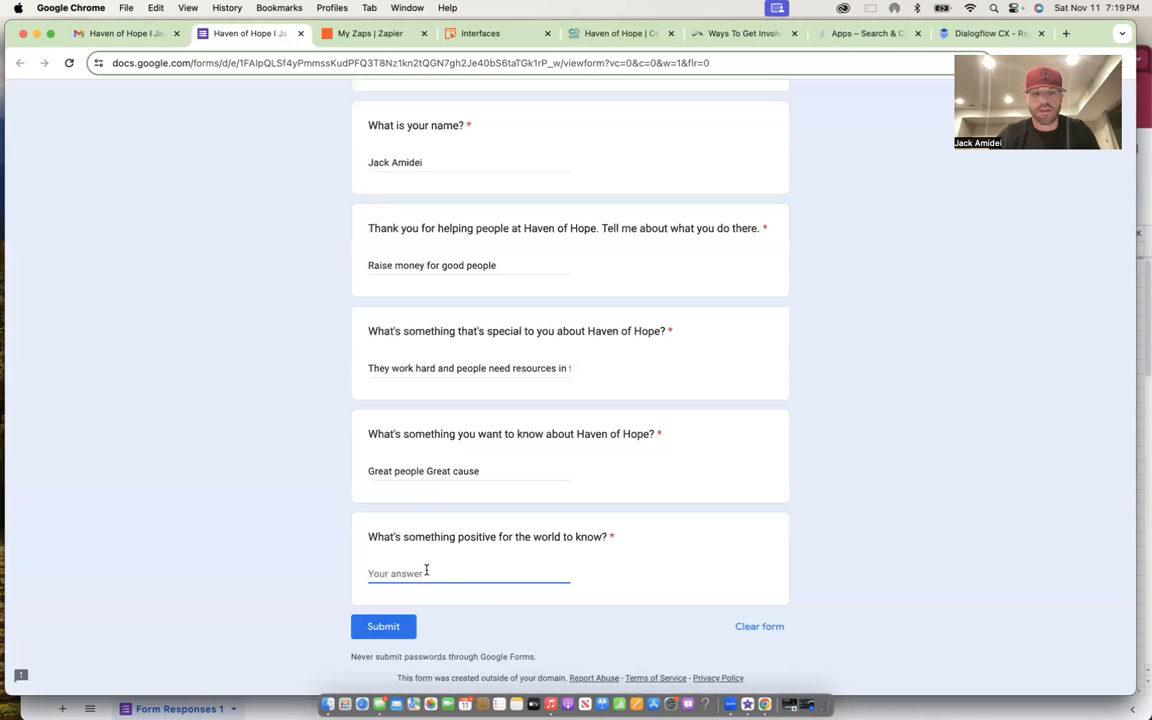
{"action": "type", "text": "love each other"}
{"action": "left_click", "coordinate": [396, 626]}
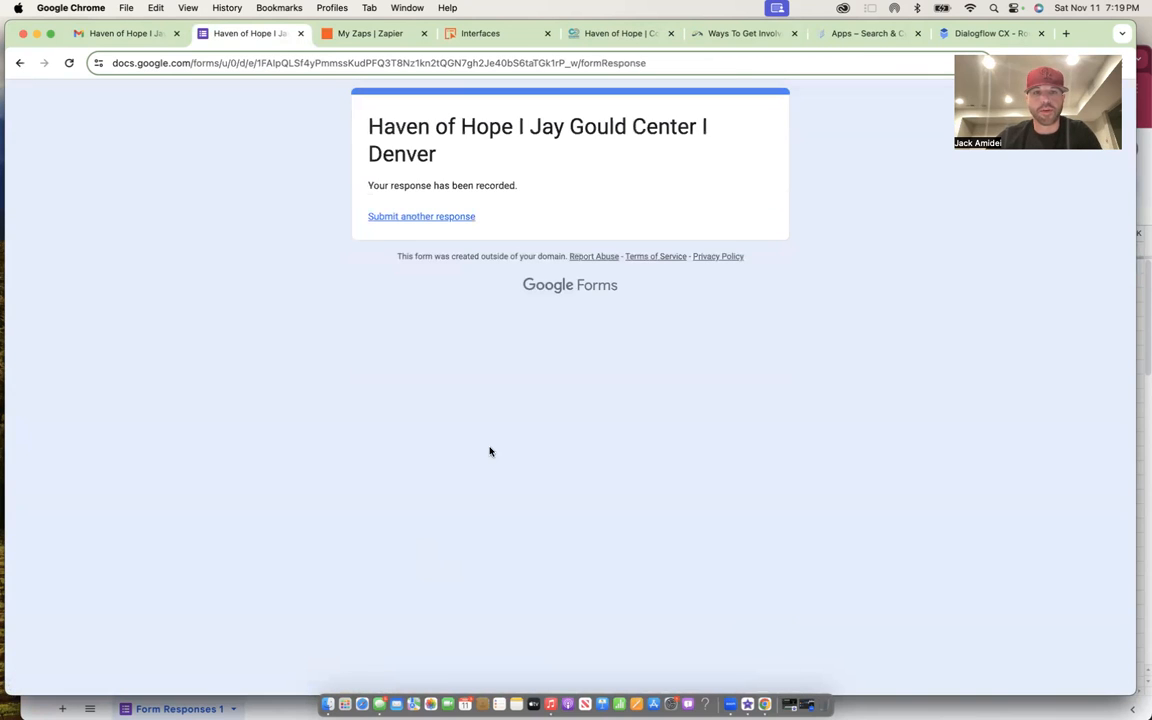
{"action": "key", "text": "ctrl+Up"}
{"action": "left_click", "coordinate": [765, 266]}
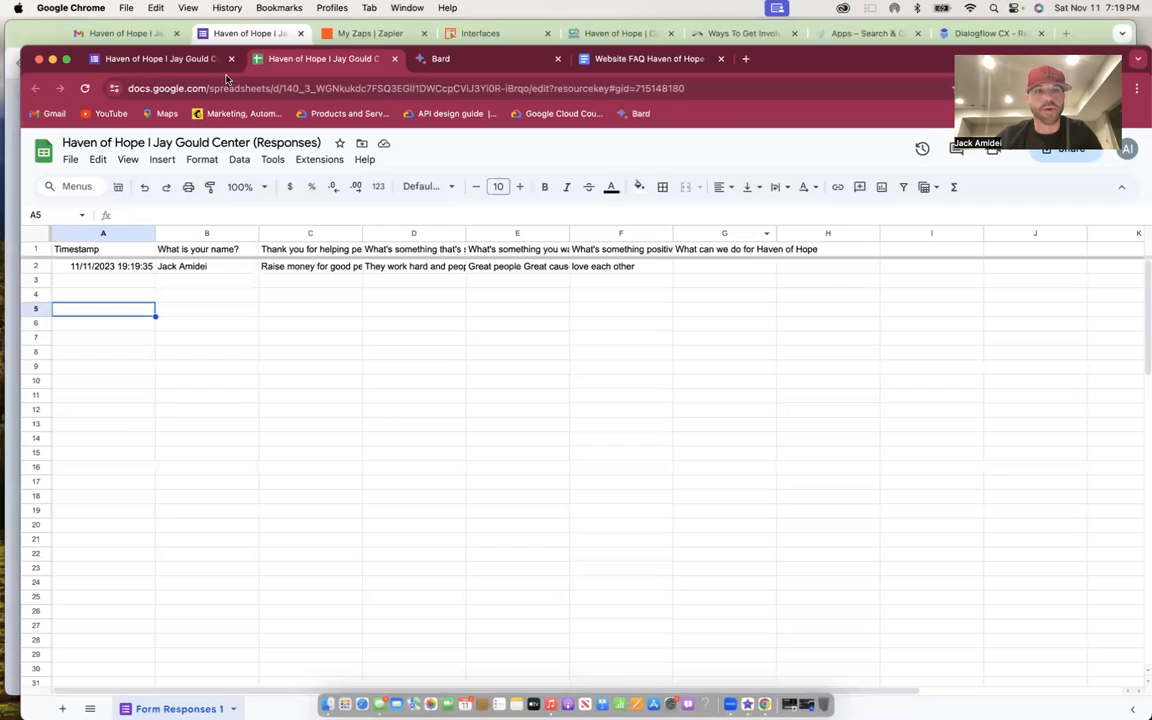
- Reload the responses sheet to confirm row 2, then go to the My Zaps list in Zapier
{"action": "left_click", "coordinate": [84, 92]}
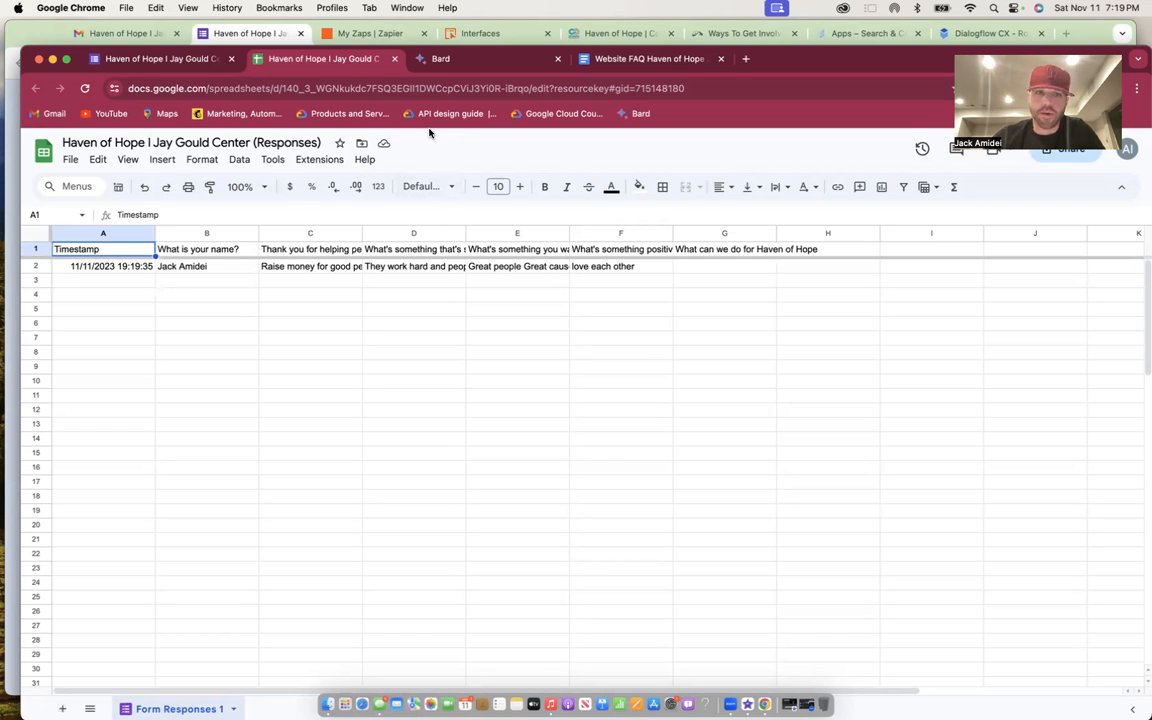
{"action": "left_click", "coordinate": [372, 33]}
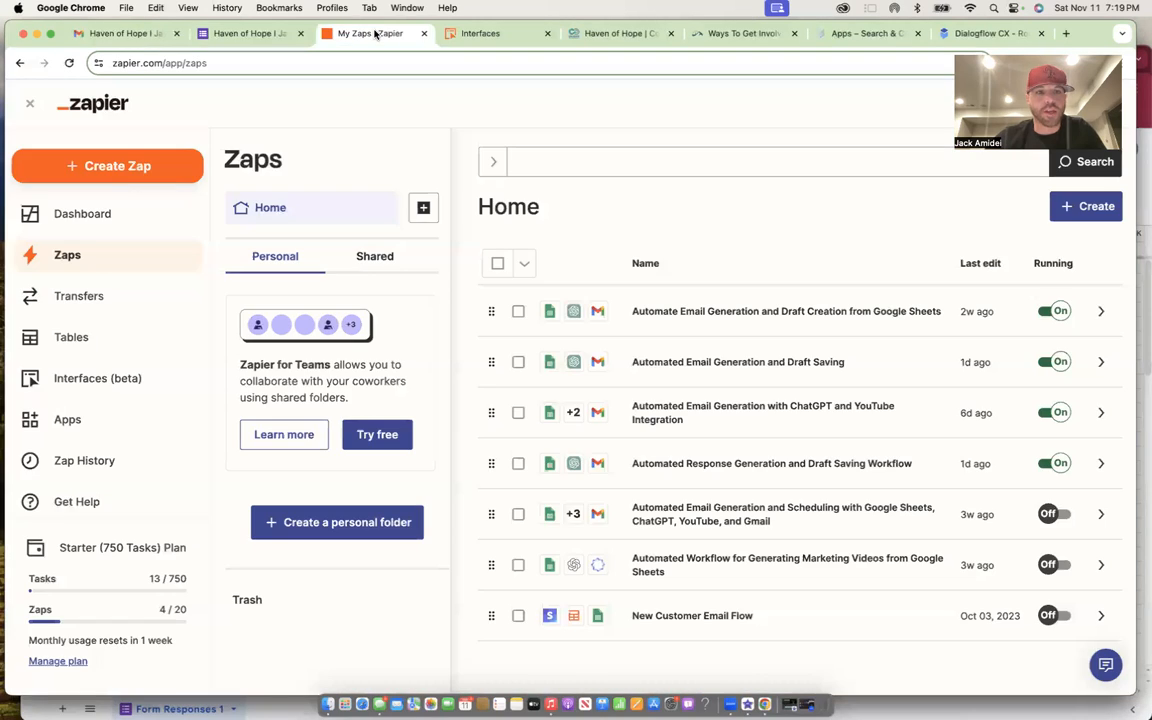
- Create a new Zap from the Create menu, glance at Bard, and return to the Untitled Zap
{"action": "left_click", "coordinate": [1083, 210]}
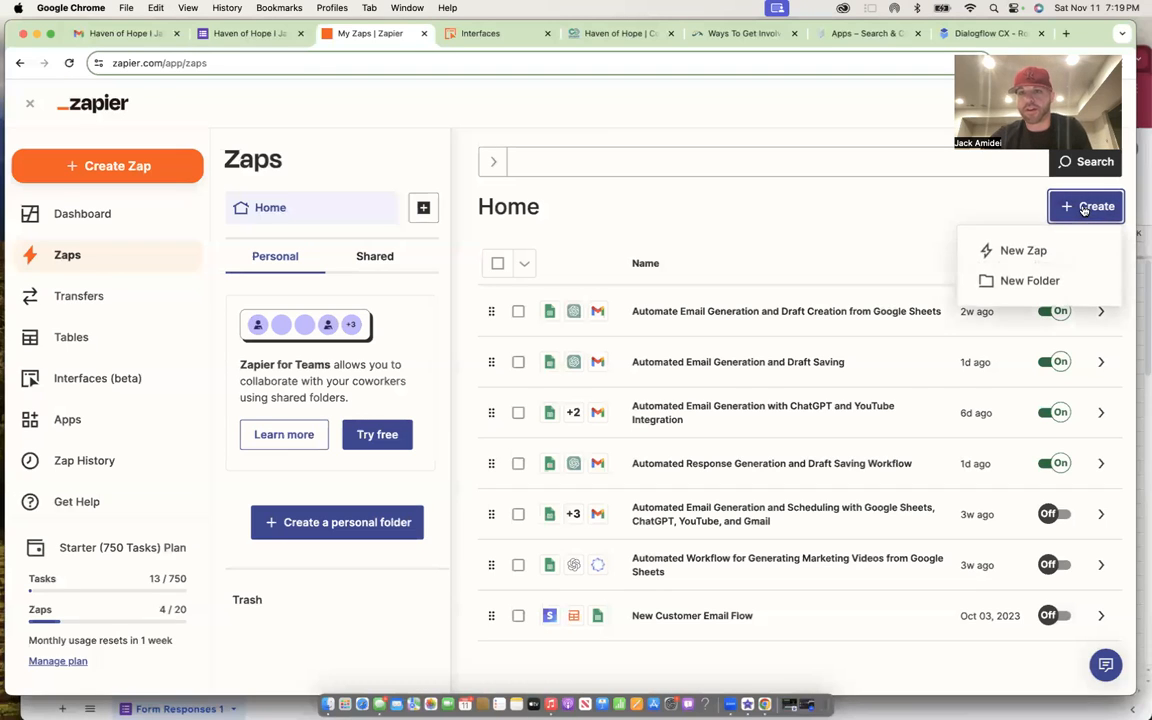
{"action": "left_click", "coordinate": [1025, 250]}
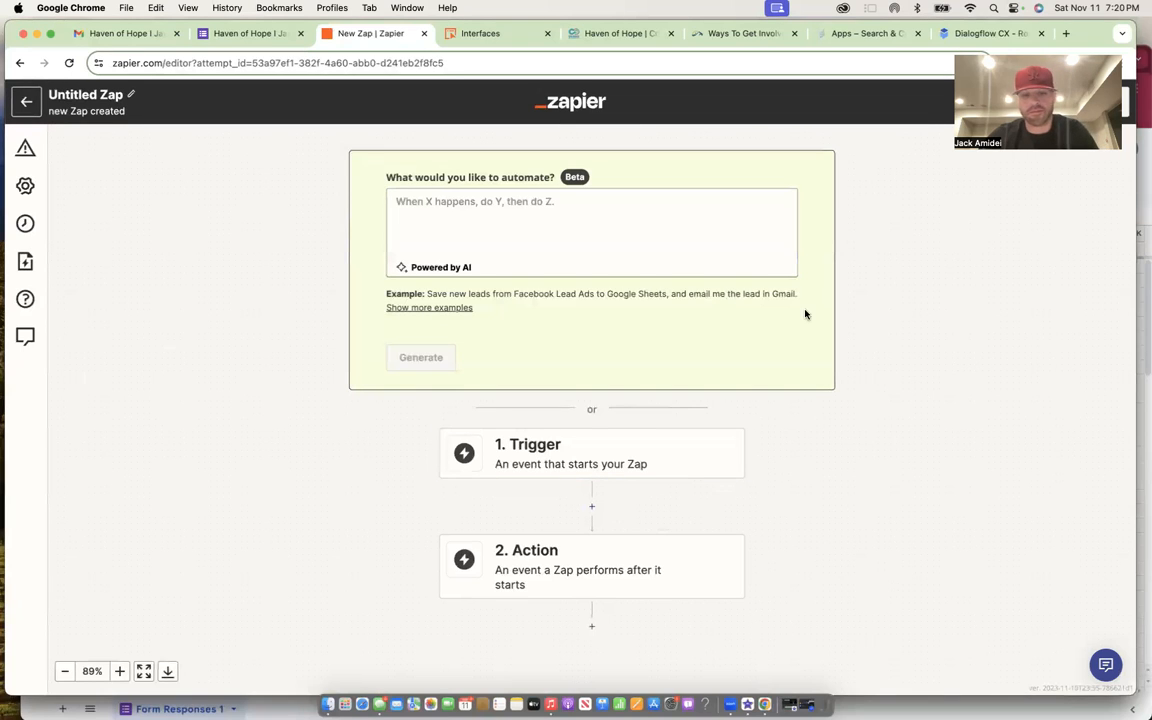
{"action": "key", "text": "ctrl+Up"}
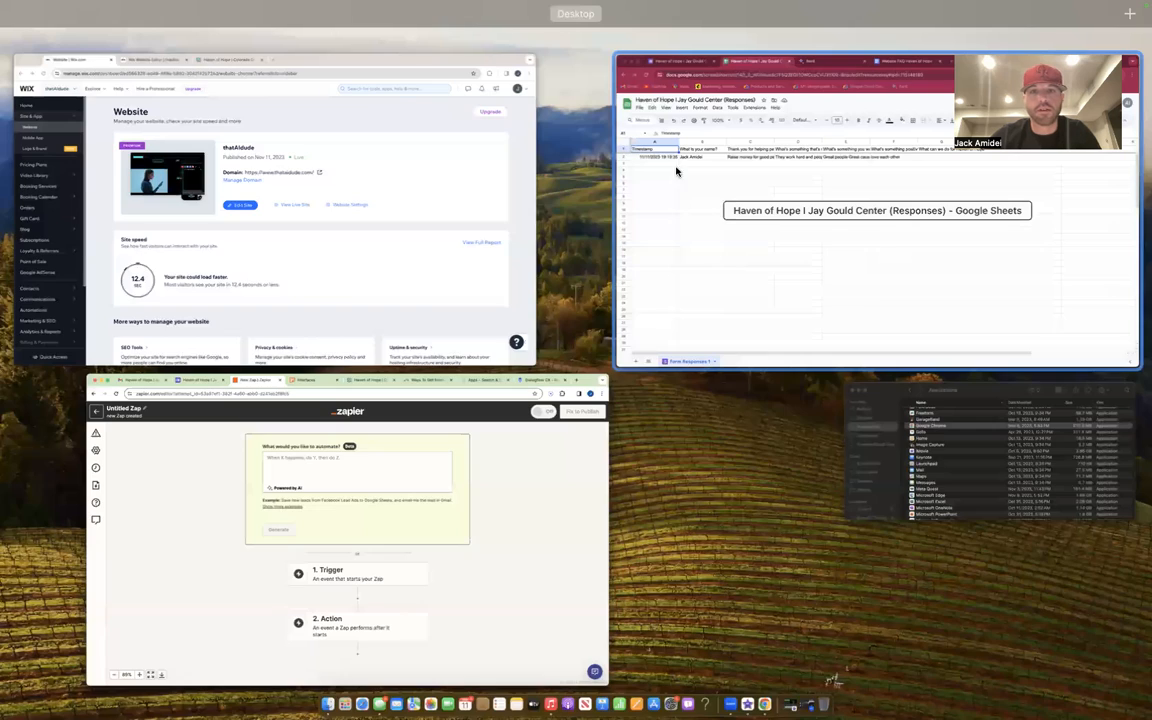
{"action": "left_click", "coordinate": [674, 170]}
{"action": "left_click", "coordinate": [428, 57]}
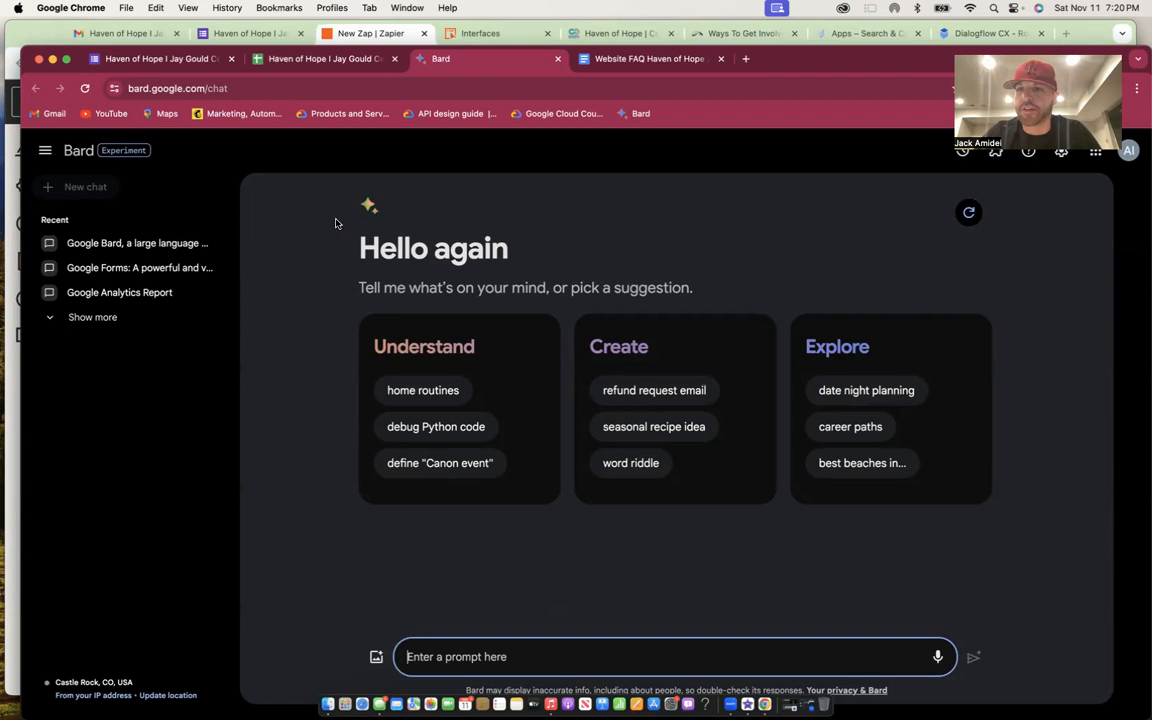
{"action": "left_click", "coordinate": [350, 37]}
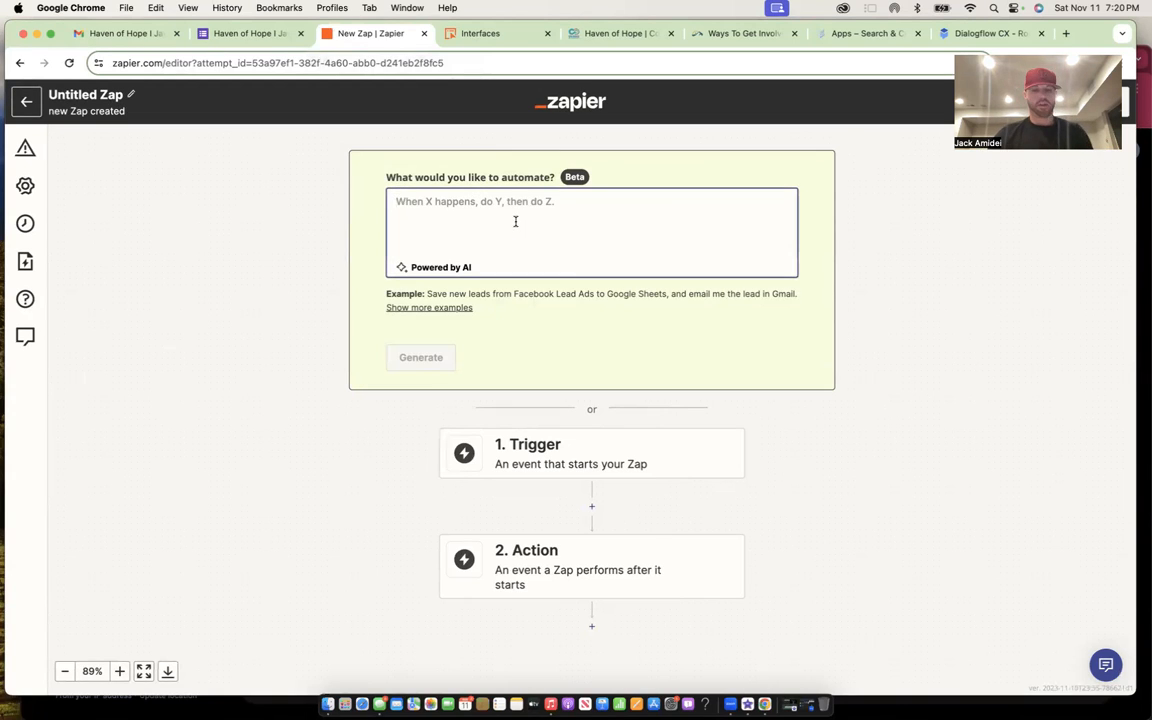
- Ask Zapier to automate: new Google Sheets row, write a ChatGPT response, upload to a Google Doc
{"action": "type", "text": "take"}
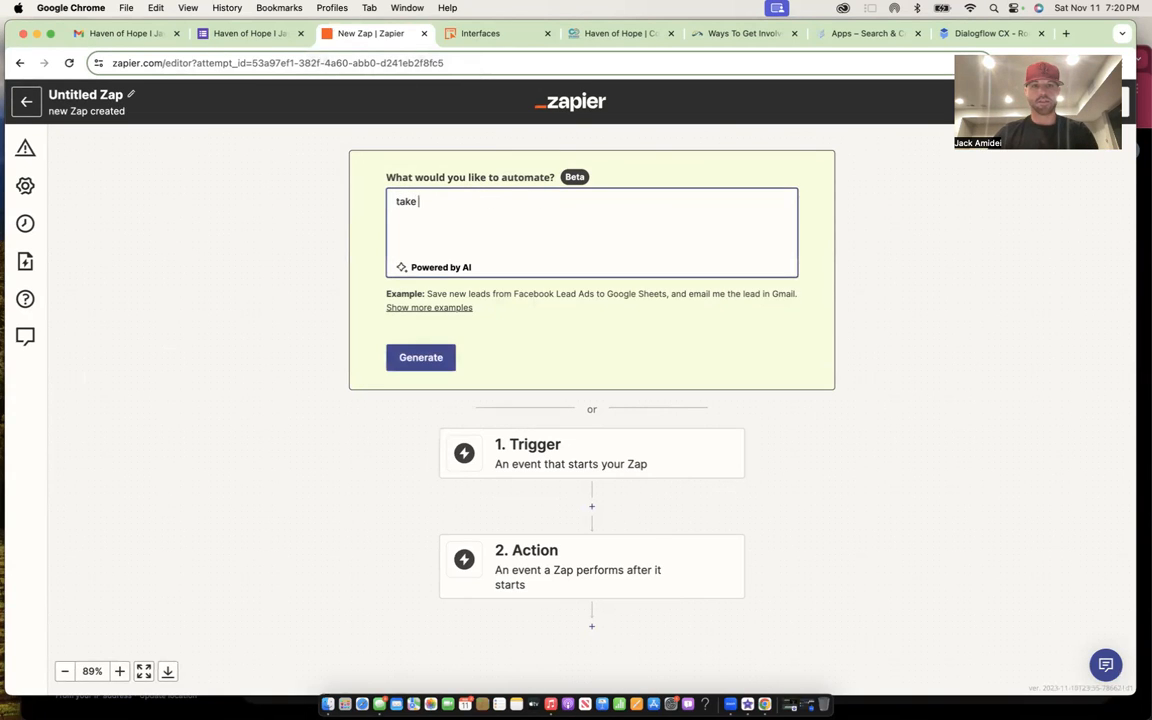
{"action": "key", "text": "BackSpace"}
{"action": "type", "text": "when a new row is created in google sheets"}
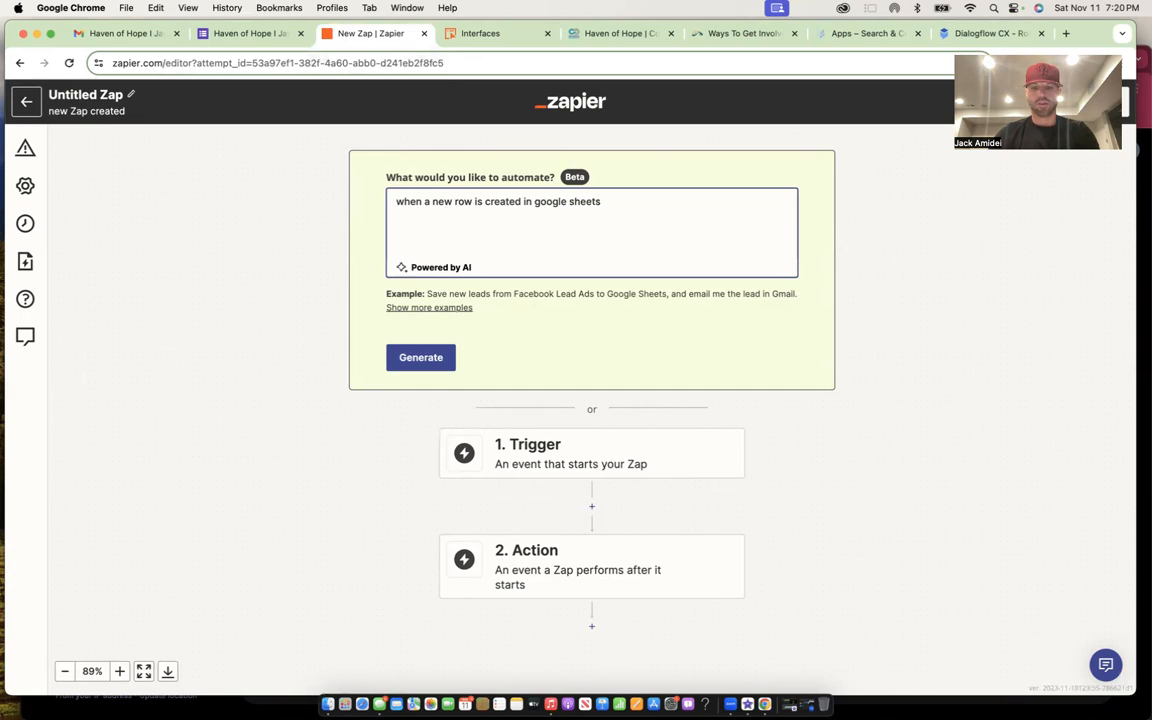
{"action": "type", "text": ", write a response with chat"}
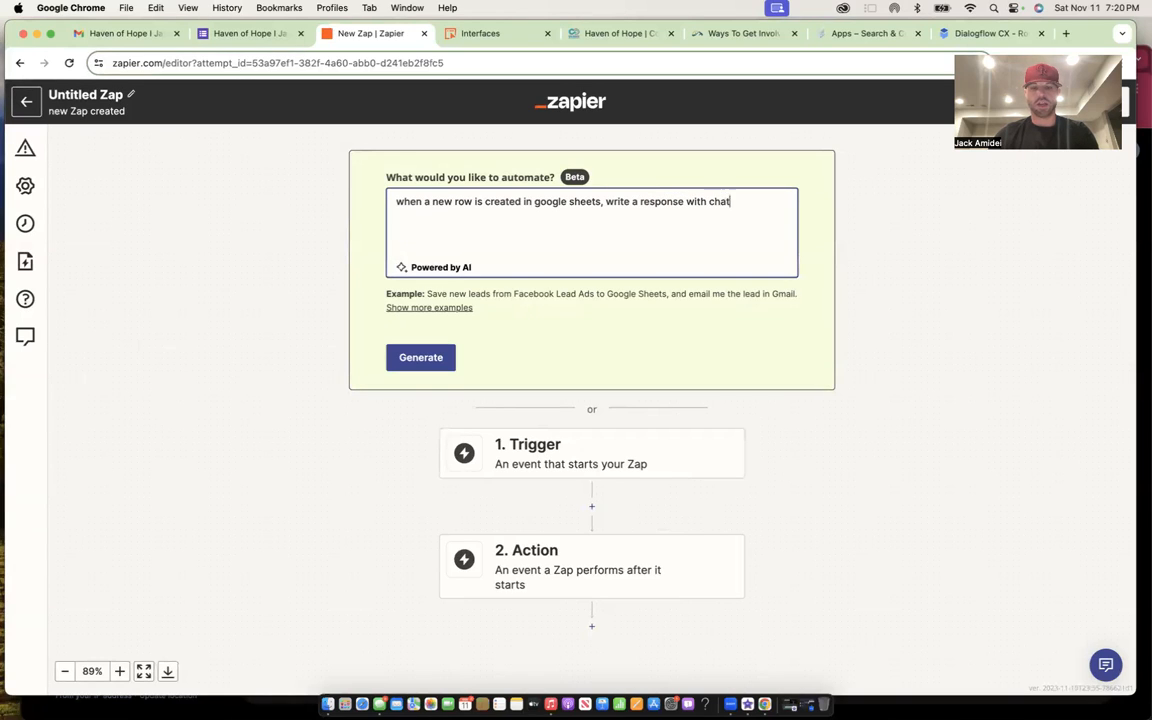
{"action": "type", "text": "ChatGPT and upload "}
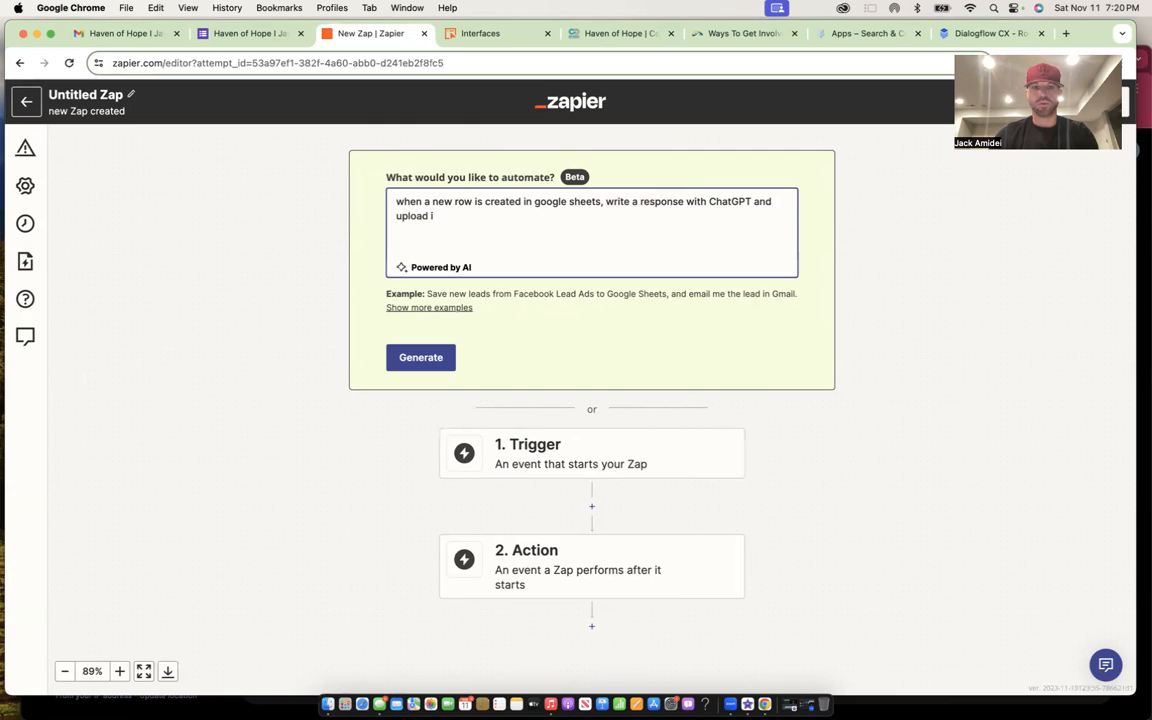
{"action": "type", "text": "it to google"}
{"action": "key", "text": "BackSpace"}
{"action": "key", "text": "BackSpace"}
{"action": "type", "text": "a google do"}
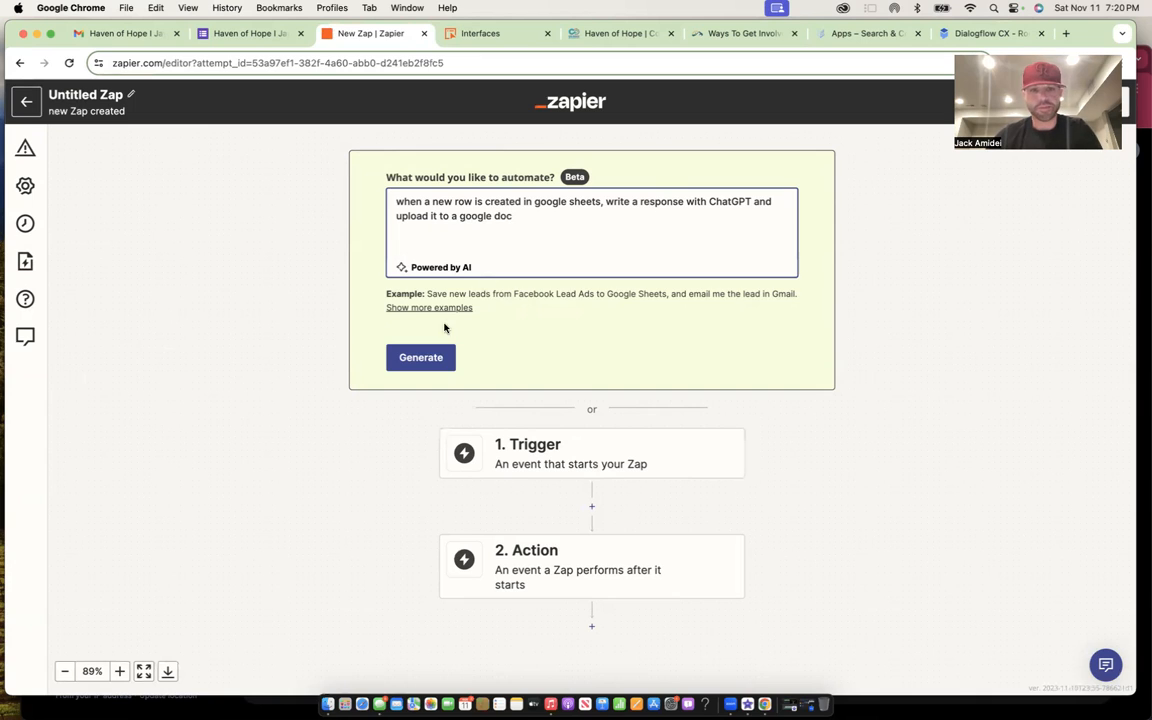
{"action": "left_click", "coordinate": [432, 357]}
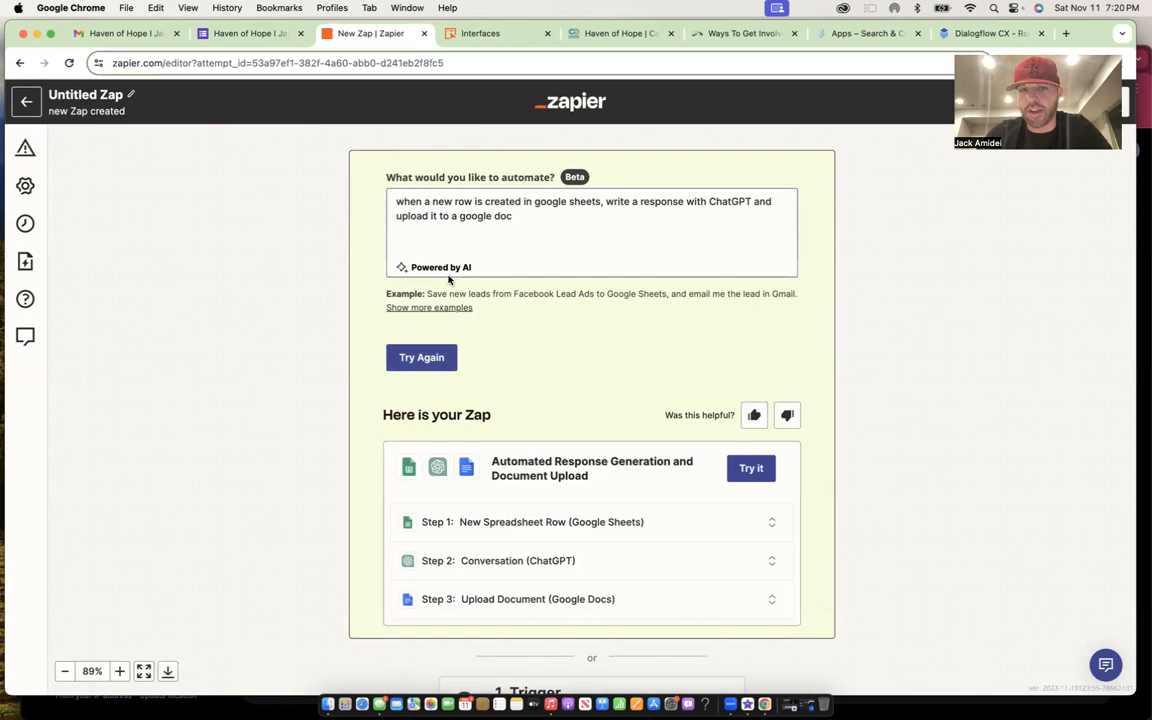
- Open the suggested three-step Zap as the draft 'Automated Response Generation and Document Upload'
{"action": "scroll", "coordinate": [482, 449], "scroll_direction": "down", "scroll_amount": 2}
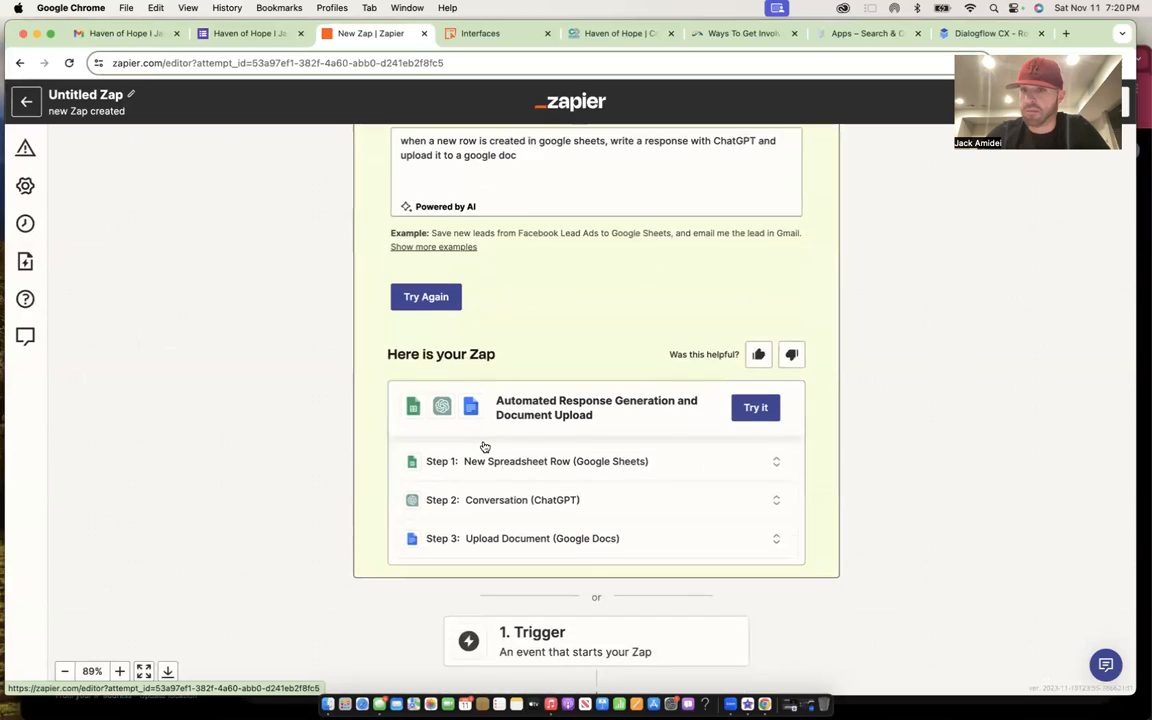
{"action": "left_click", "coordinate": [763, 405]}
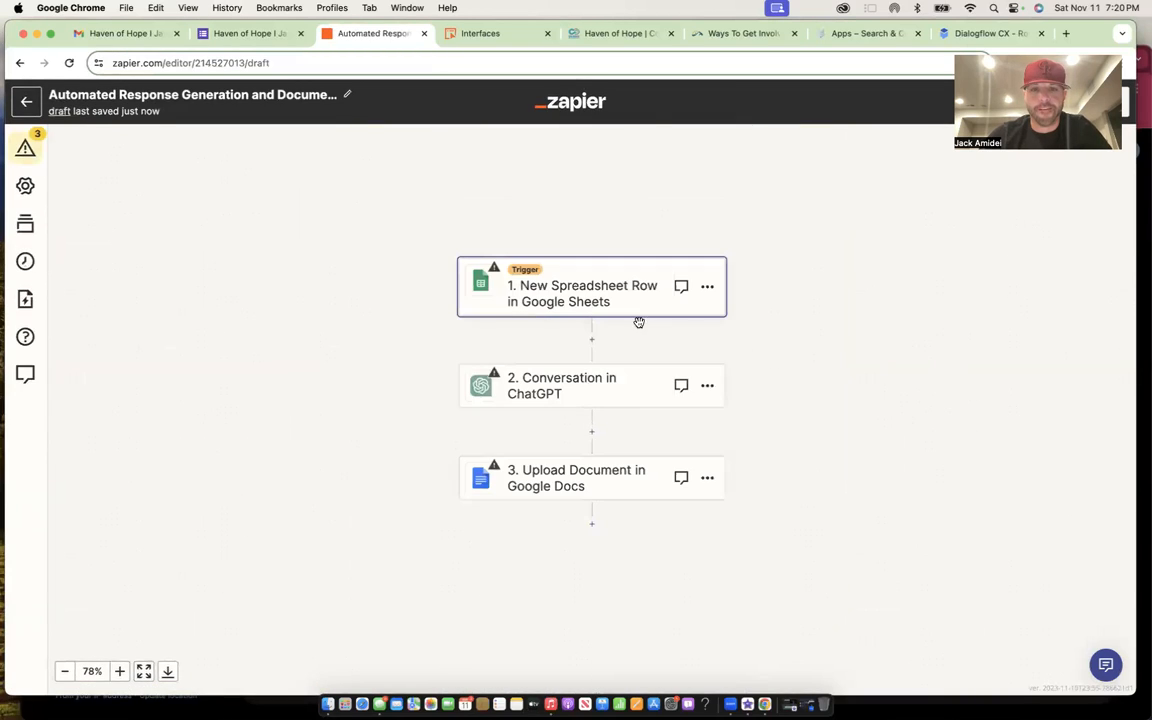
- Point the Sheets trigger at Haven of Hope I Jay Gould Center (Responses), worksheet Form Responses 1, and test it
{"action": "left_click", "coordinate": [610, 310]}
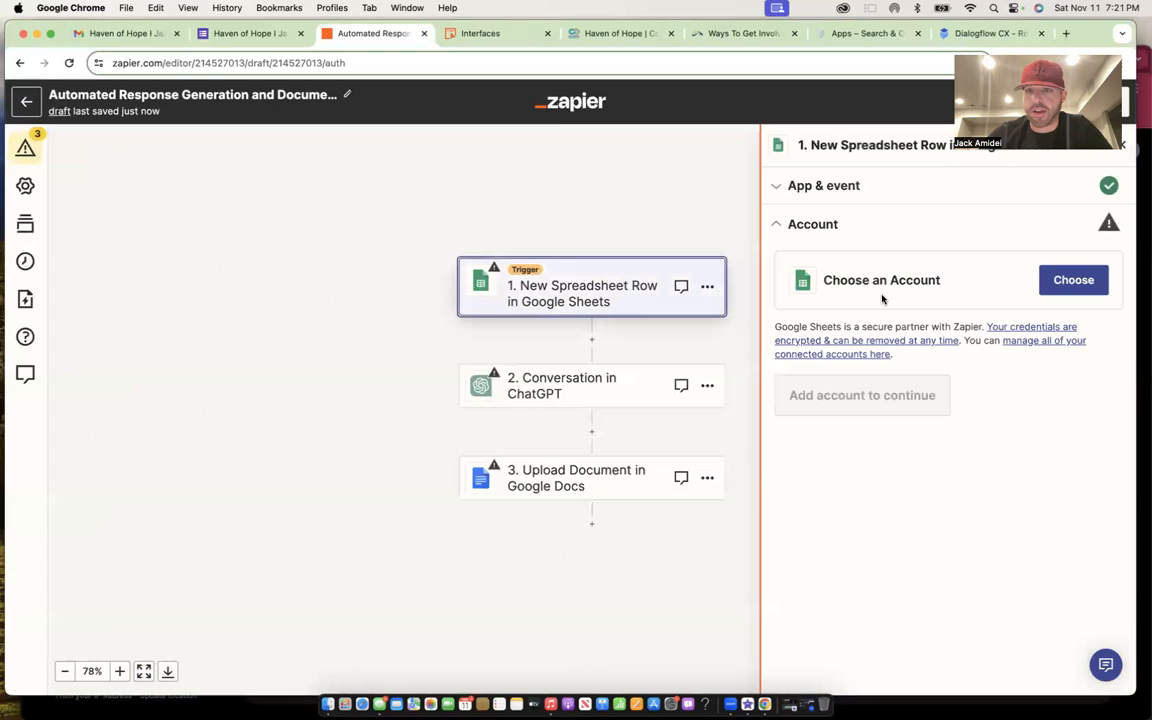
{"action": "left_click", "coordinate": [1055, 288]}
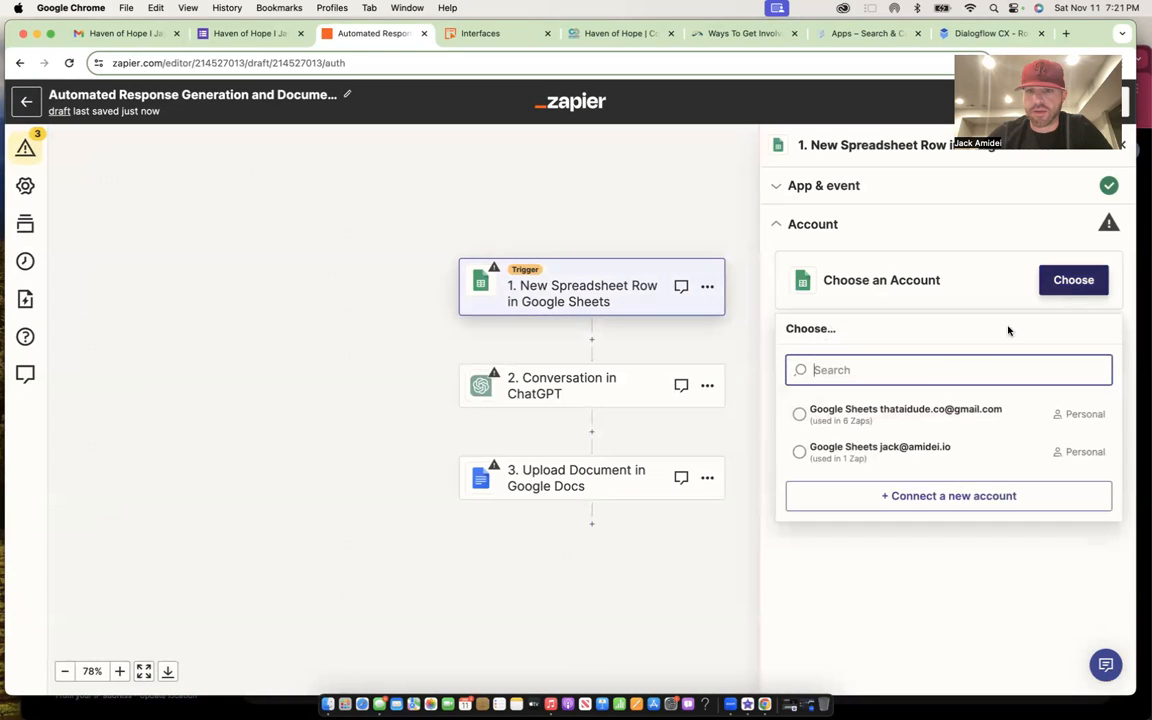
{"action": "left_click", "coordinate": [910, 410]}
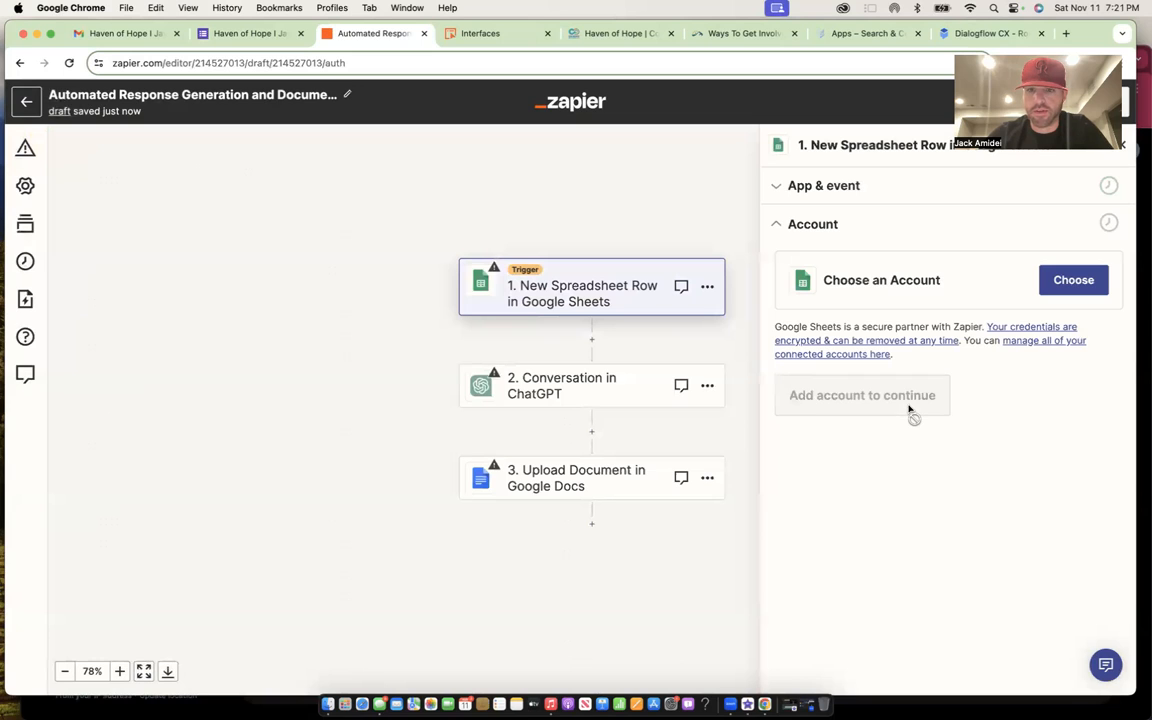
{"action": "left_click", "coordinate": [815, 412]}
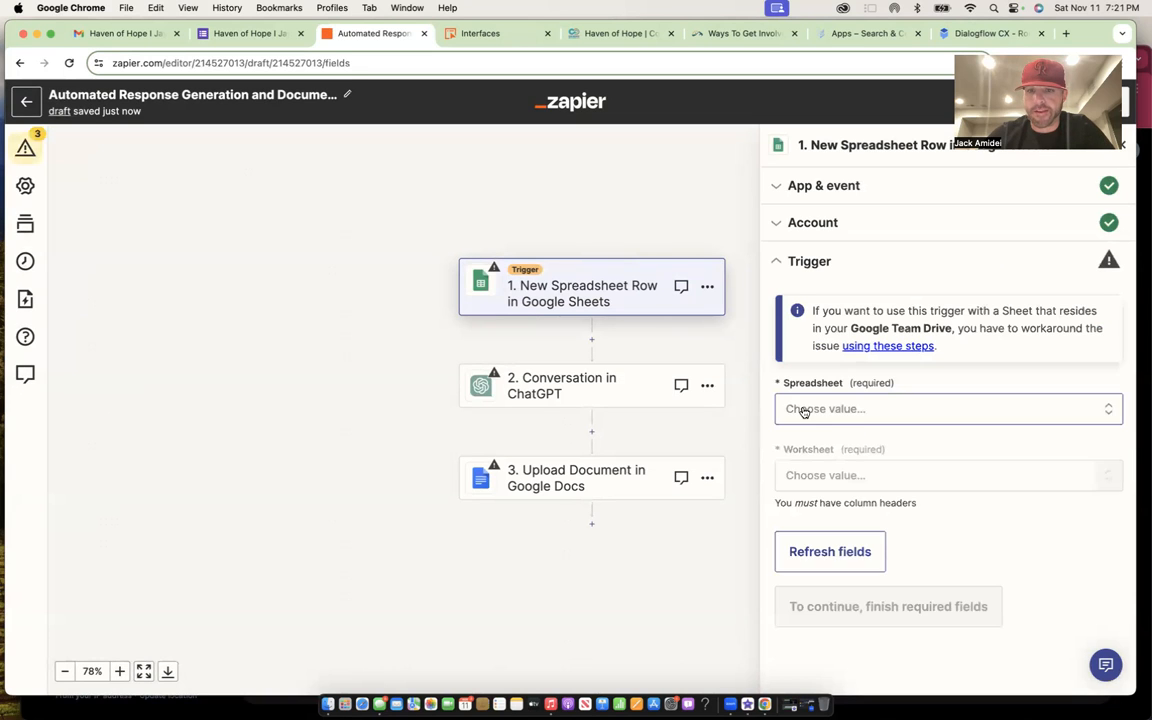
{"action": "left_click", "coordinate": [846, 414]}
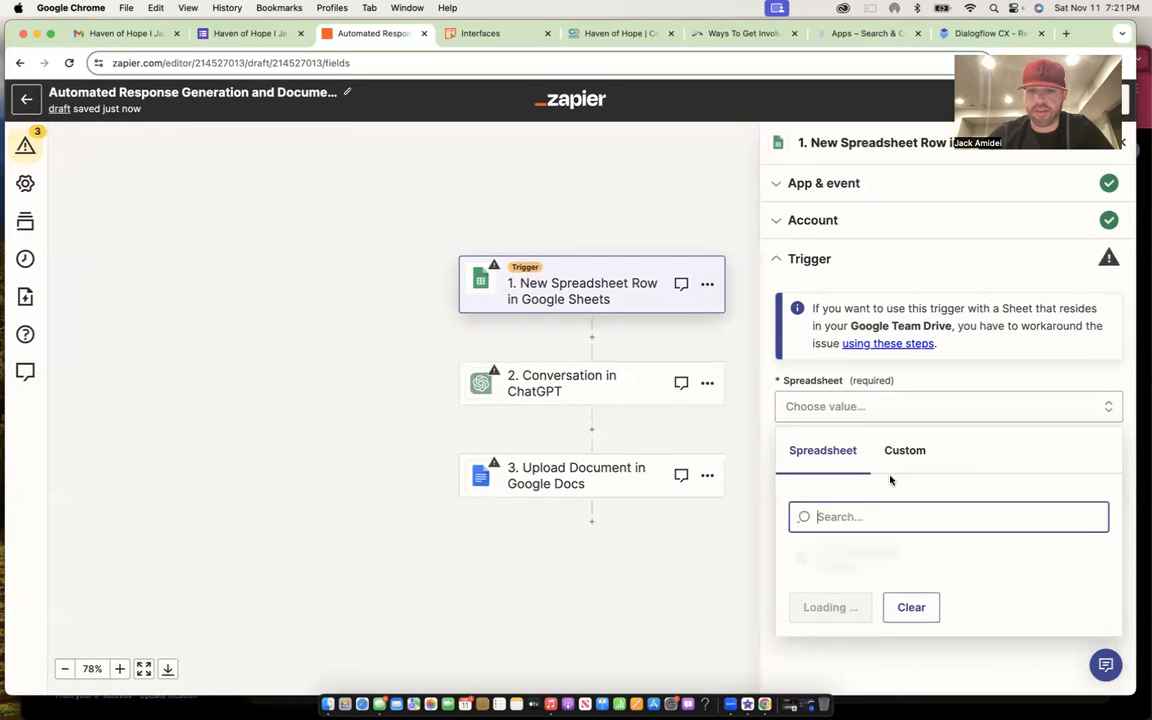
{"action": "left_click", "coordinate": [887, 560]}
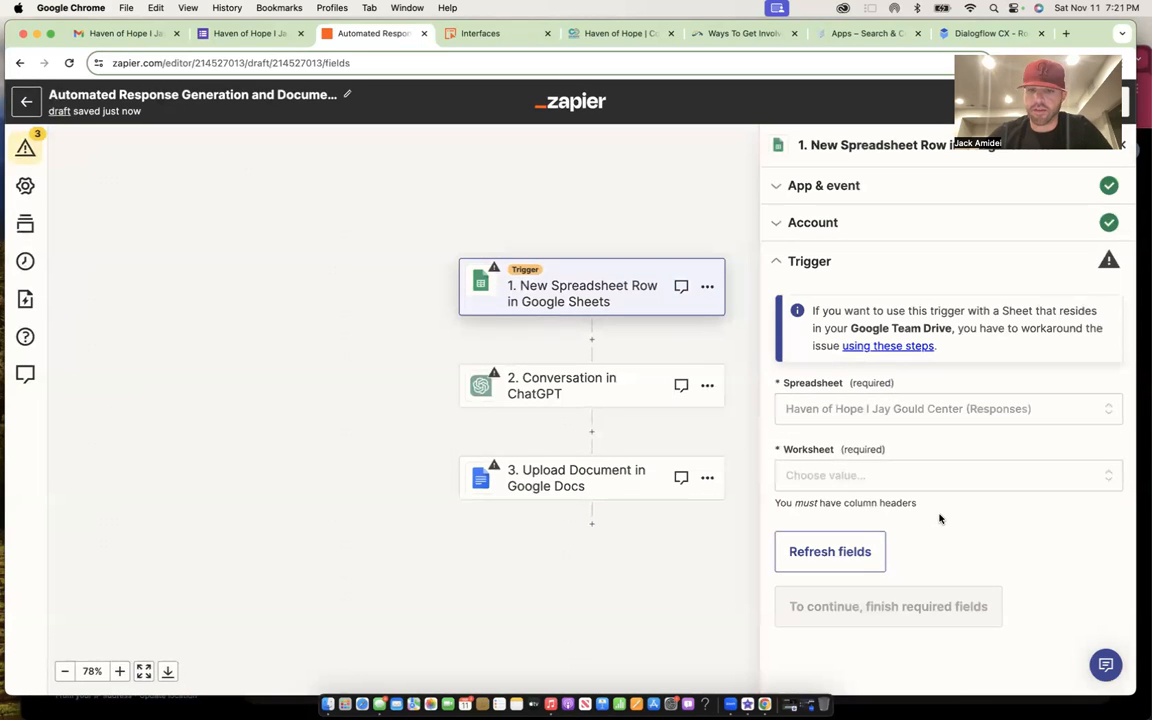
{"action": "left_click", "coordinate": [942, 473]}
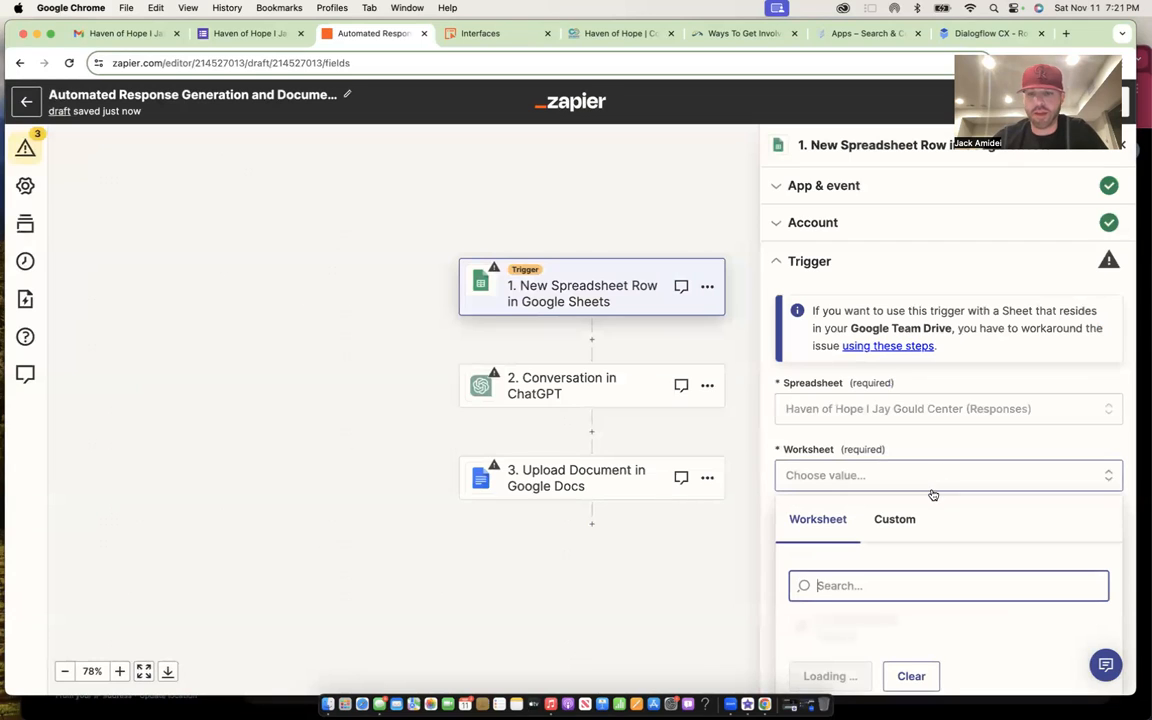
{"action": "left_click", "coordinate": [846, 611]}
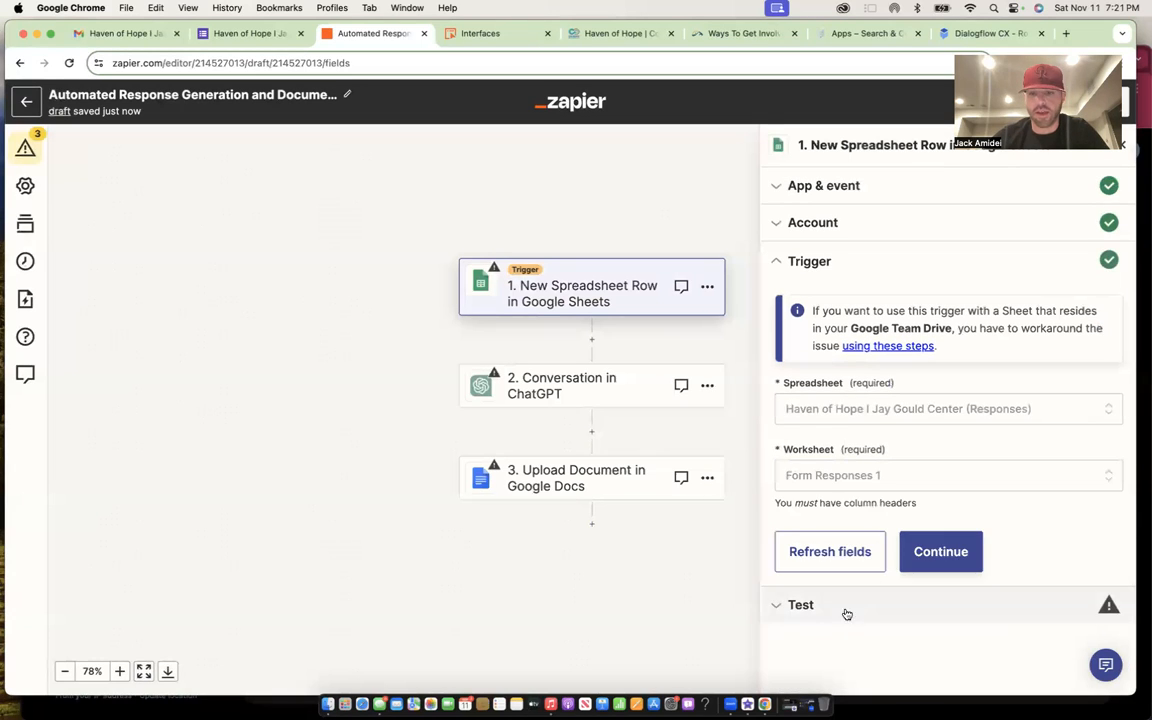
{"action": "left_click", "coordinate": [940, 552]}
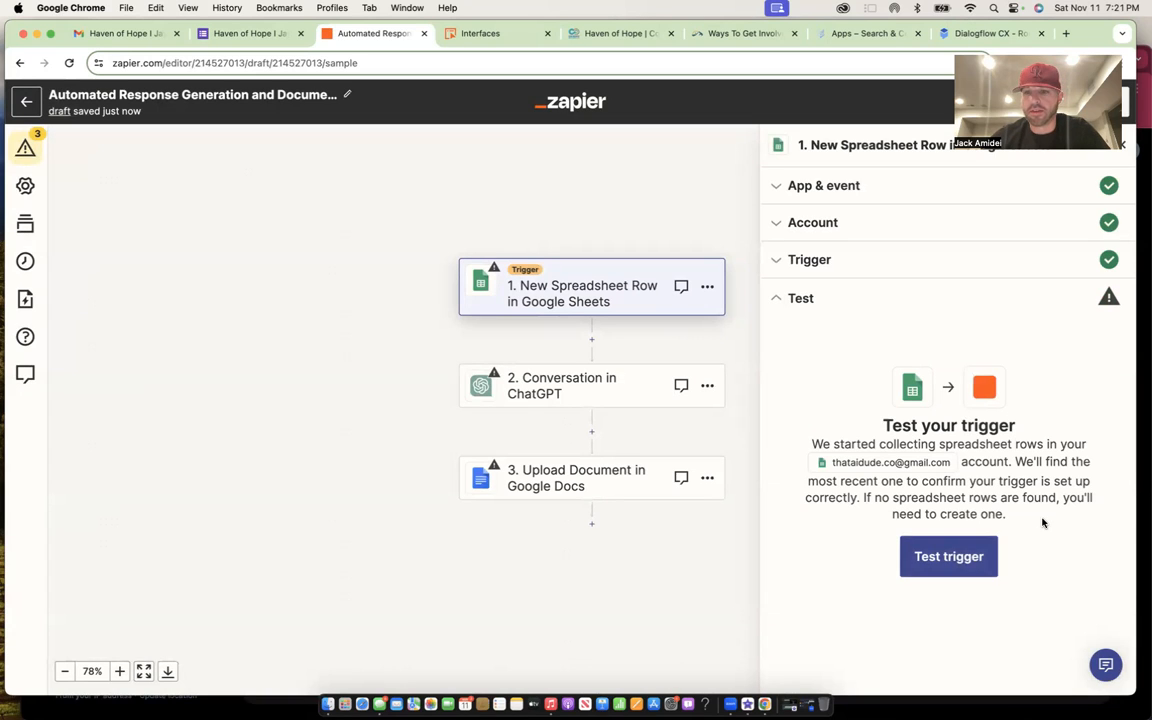
{"action": "left_click", "coordinate": [958, 558]}
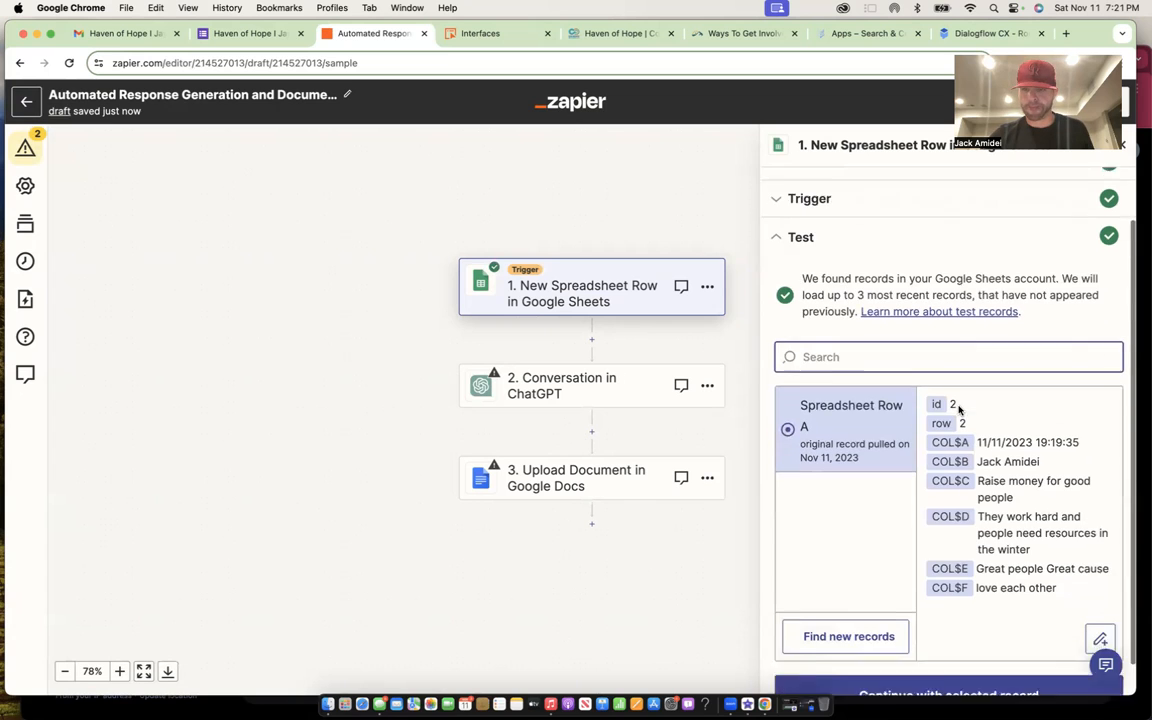
{"action": "left_click", "coordinate": [927, 664]}
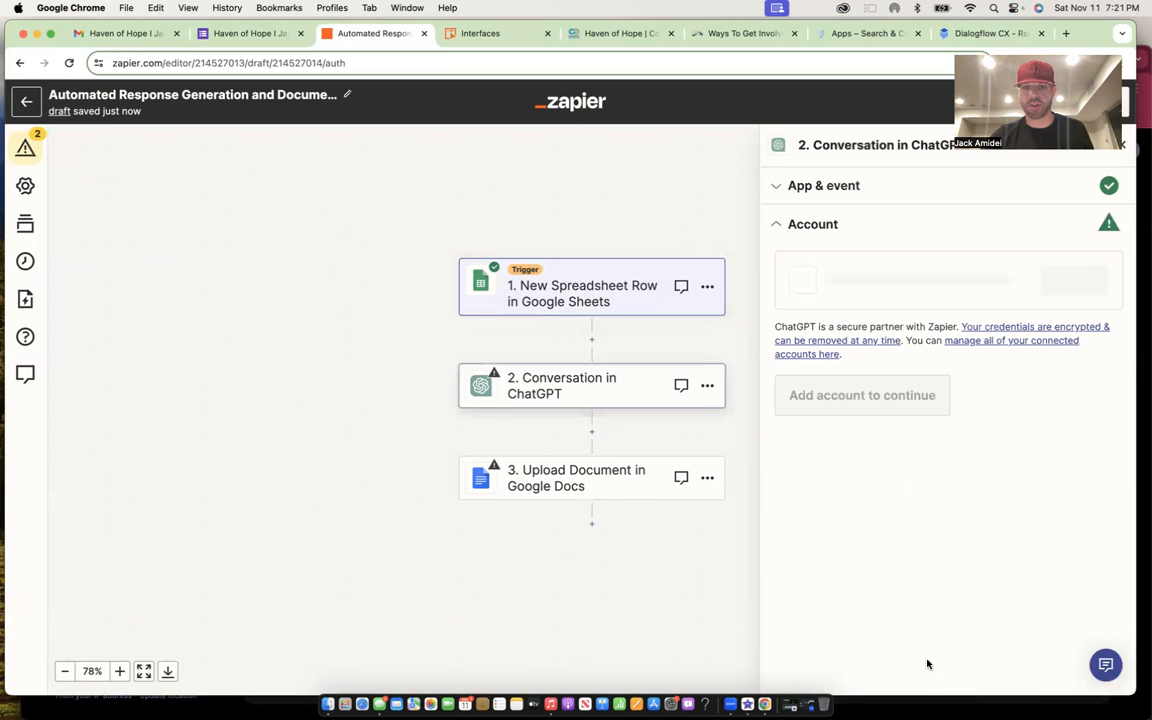
- Connect ChatGPT and set User Message to 'Her's is some information about the team at Haven of Hope Jay Gould Center Denver'
{"action": "left_click", "coordinate": [1073, 282]}
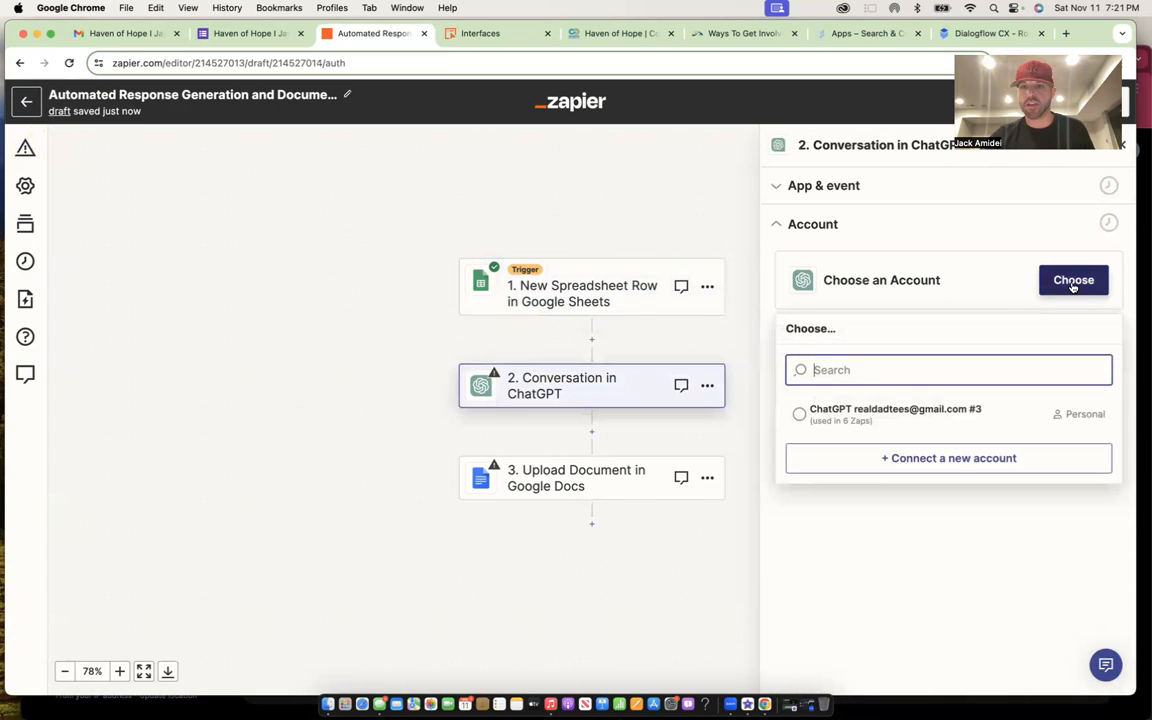
{"action": "left_click", "coordinate": [911, 427]}
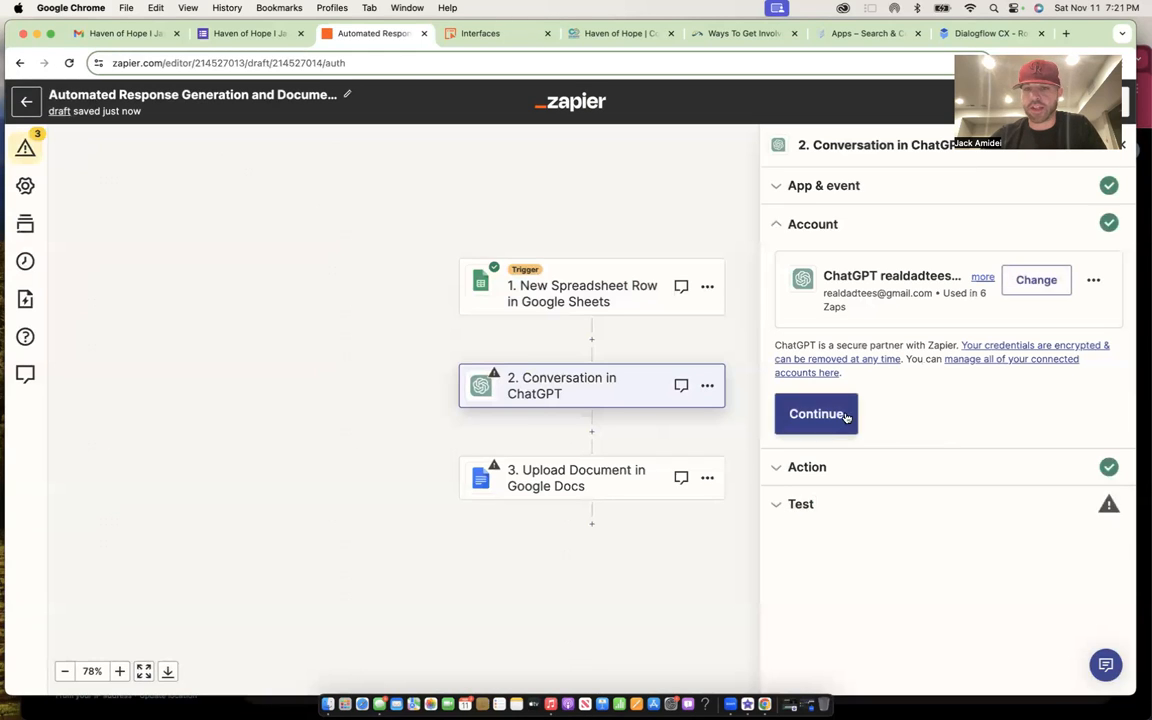
{"action": "left_click", "coordinate": [817, 414]}
{"action": "scroll", "coordinate": [845, 416], "scroll_direction": "down", "scroll_amount": 4}
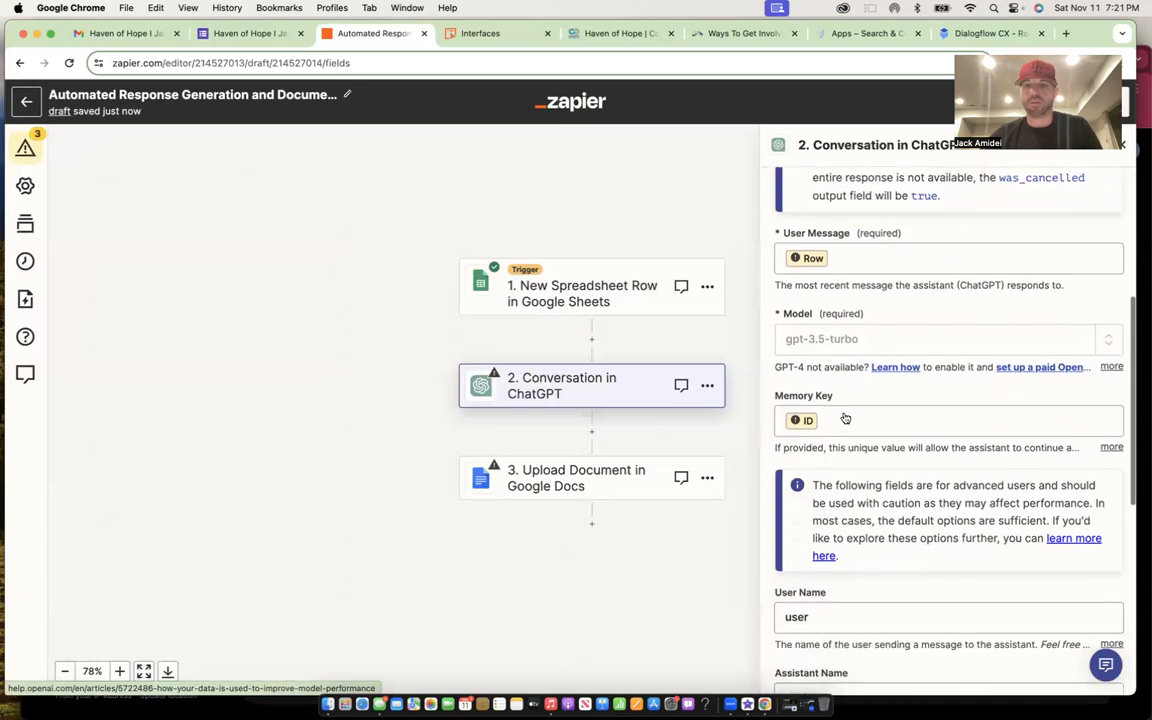
{"action": "left_click", "coordinate": [862, 243]}
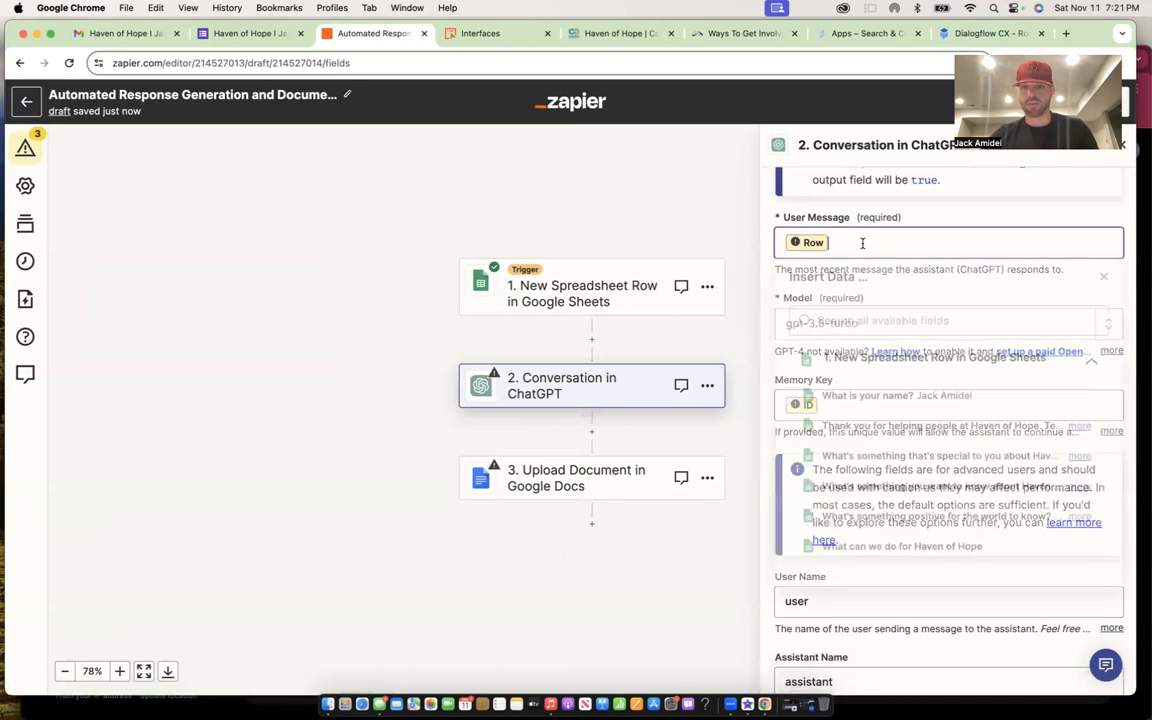
{"action": "key", "text": "BackSpace"}
{"action": "type", "text": "Hello,"}
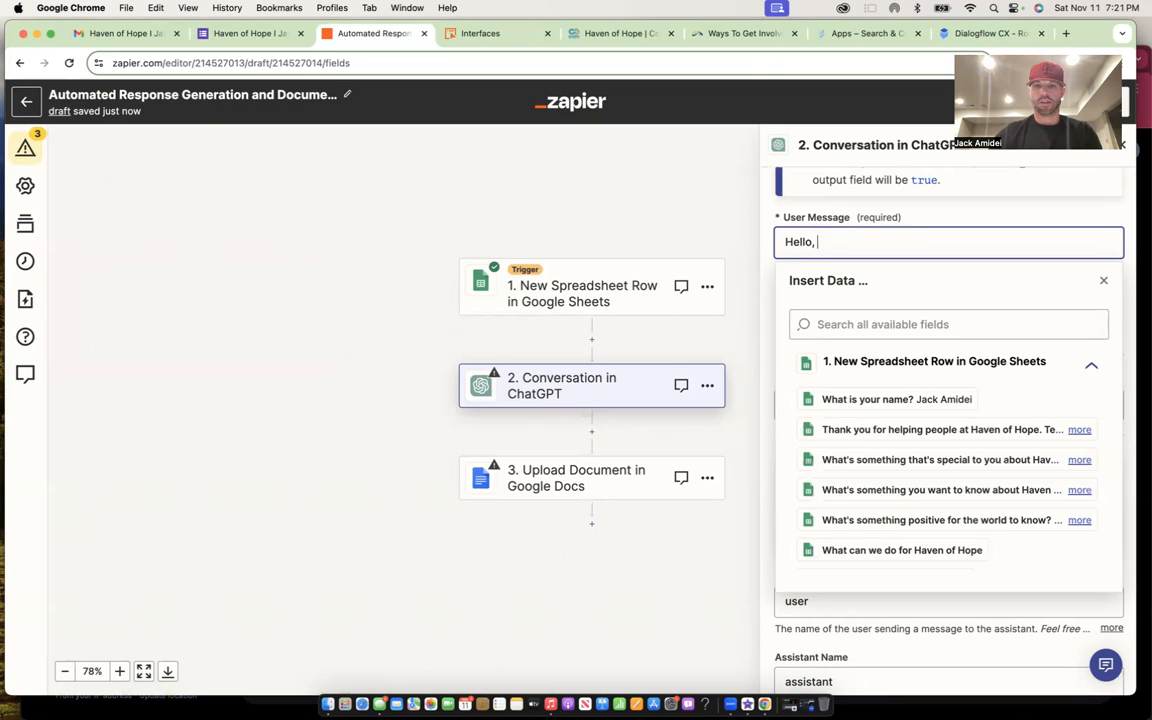
{"action": "key", "text": "BackSpace"}
{"action": "key", "text": "BackSpace"}
{"action": "key", "text": "BackSpace"}
{"action": "key", "text": "BackSpace"}
{"action": "key", "text": "BackSpace"}
{"action": "key", "text": "BackSpace"}
{"action": "type", "text": "Her's "}
{"action": "type", "text": " is some"}
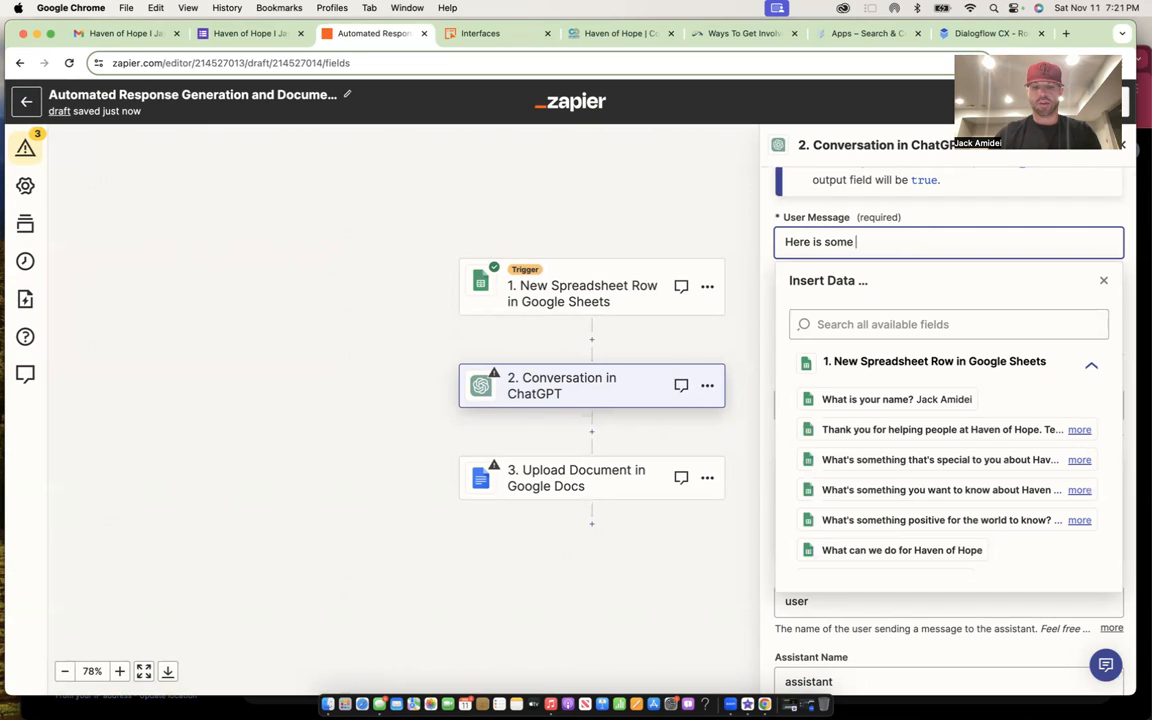
{"action": "type", "text": " information about the team at Haven of H"}
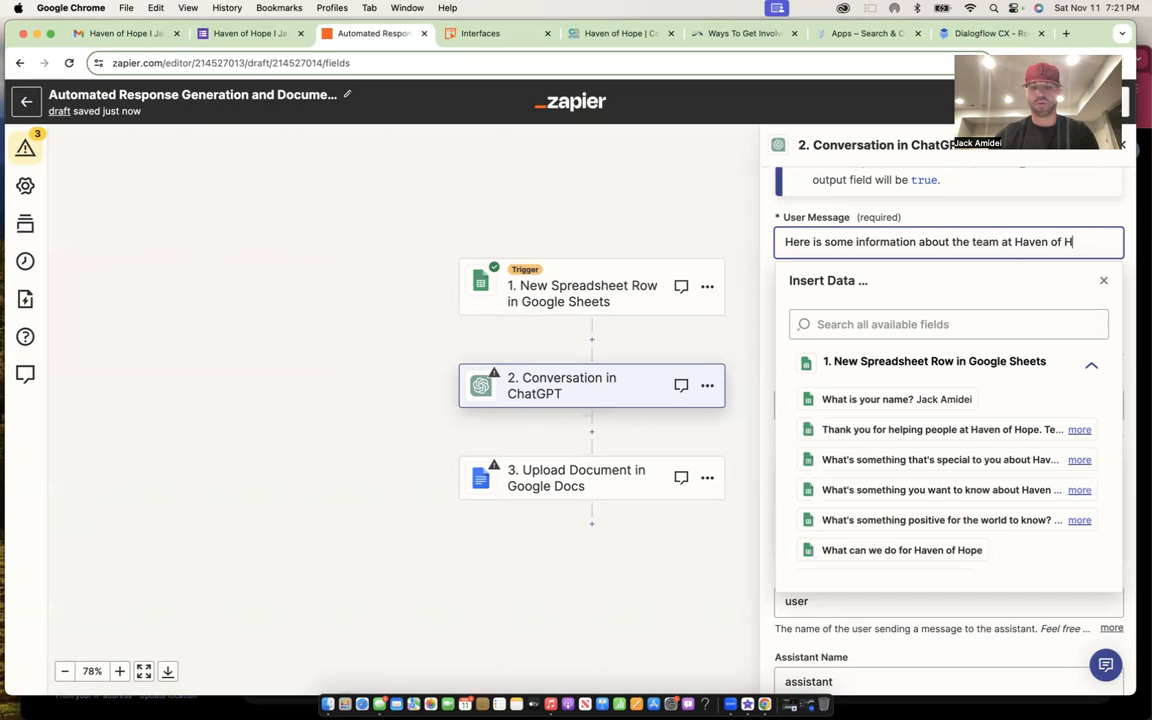
{"action": "type", "text": "ope Jay Gould Center Denver"}
{"action": "left_click", "coordinate": [699, 199]}
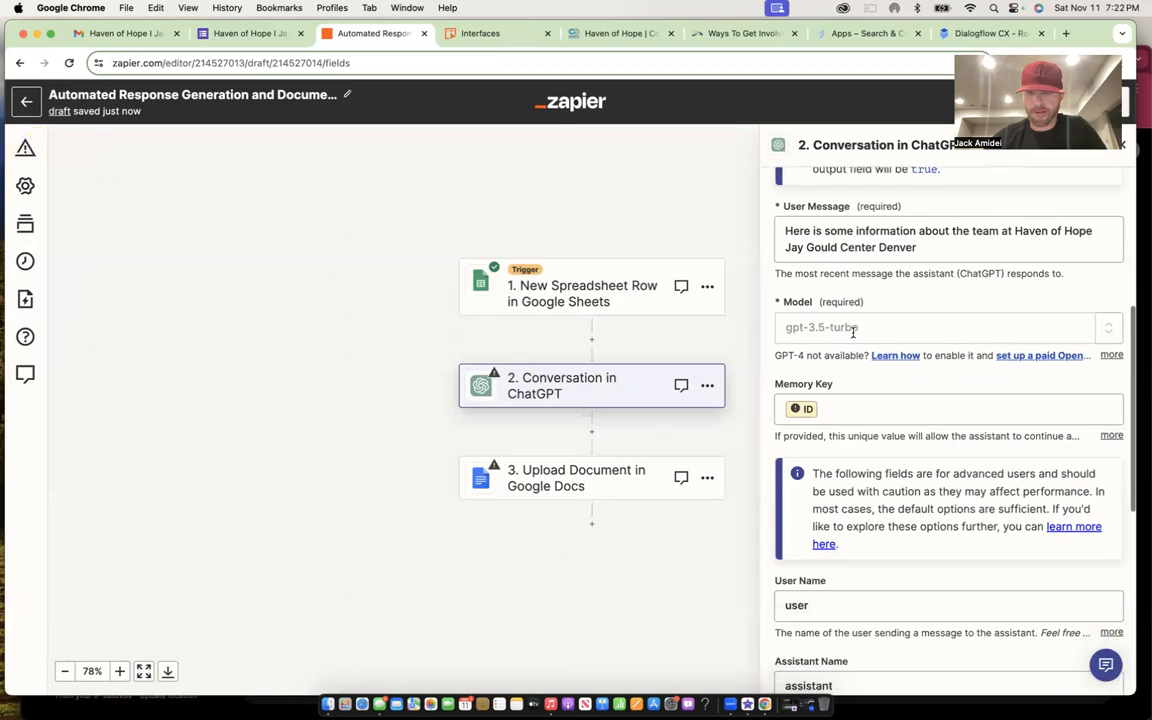
- Replace the Memory Key's ID value with the 'What is your name?' answer
{"action": "scroll", "coordinate": [853, 332], "scroll_direction": "down", "scroll_amount": 2}
{"action": "left_click", "coordinate": [856, 334]}
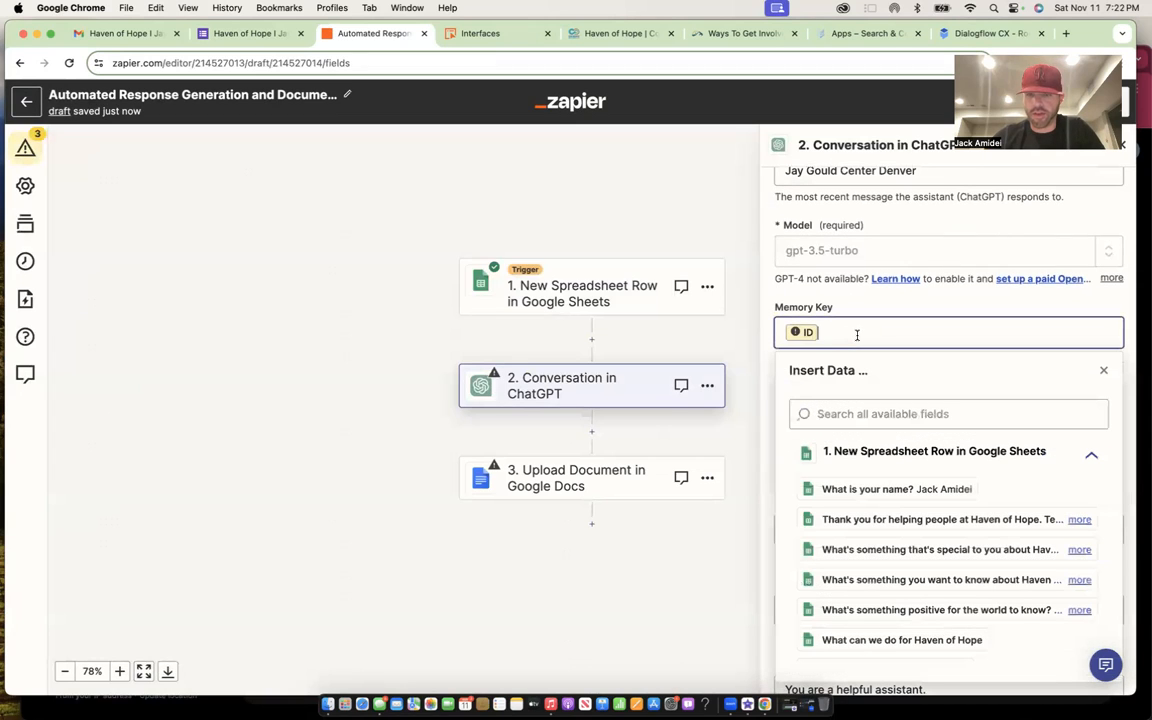
{"action": "key", "text": "BackSpace"}
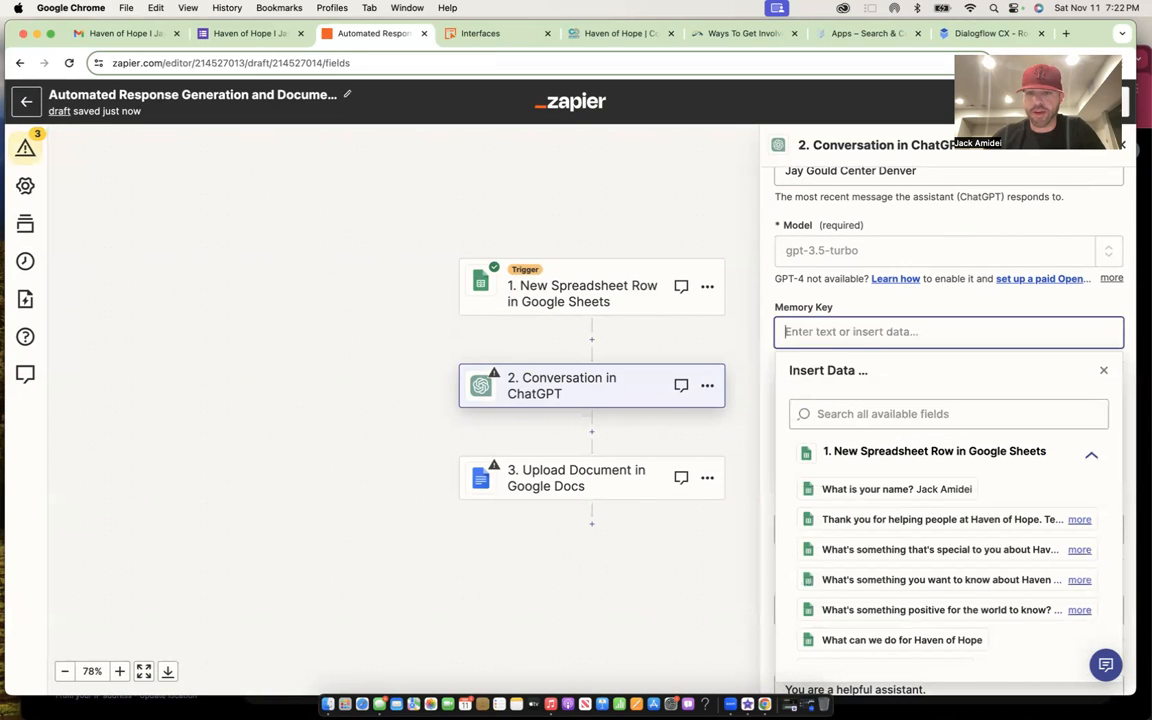
{"action": "left_click", "coordinate": [887, 490]}
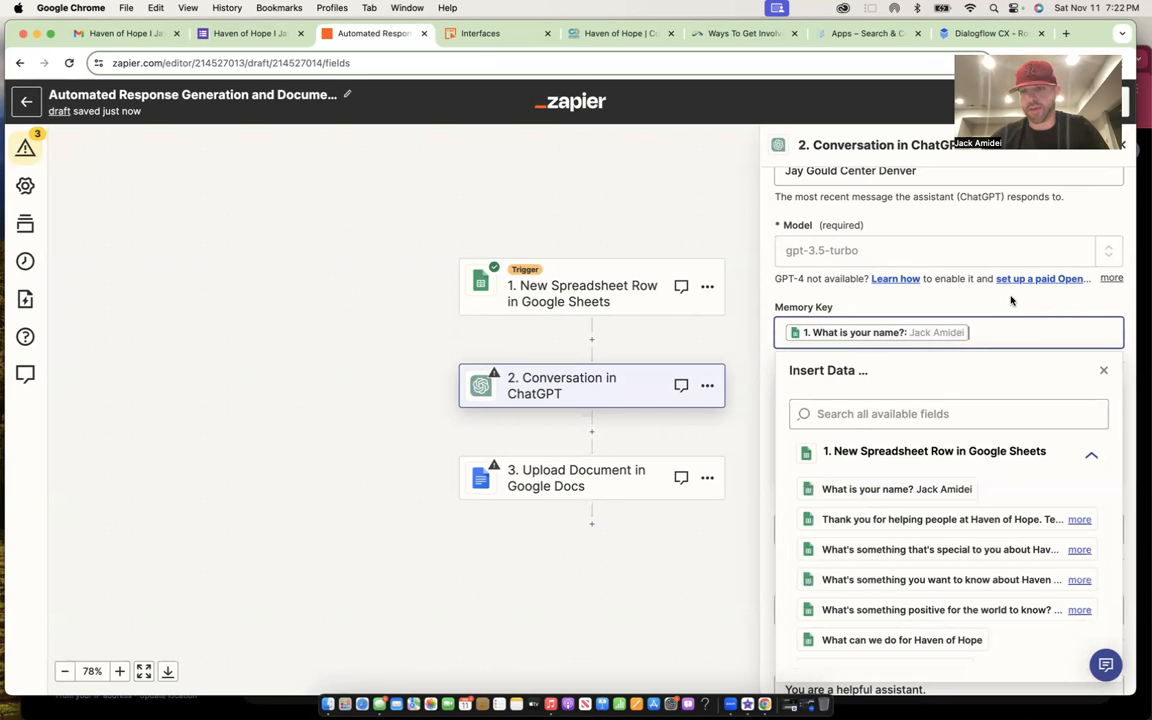
{"action": "left_click", "coordinate": [1106, 369]}
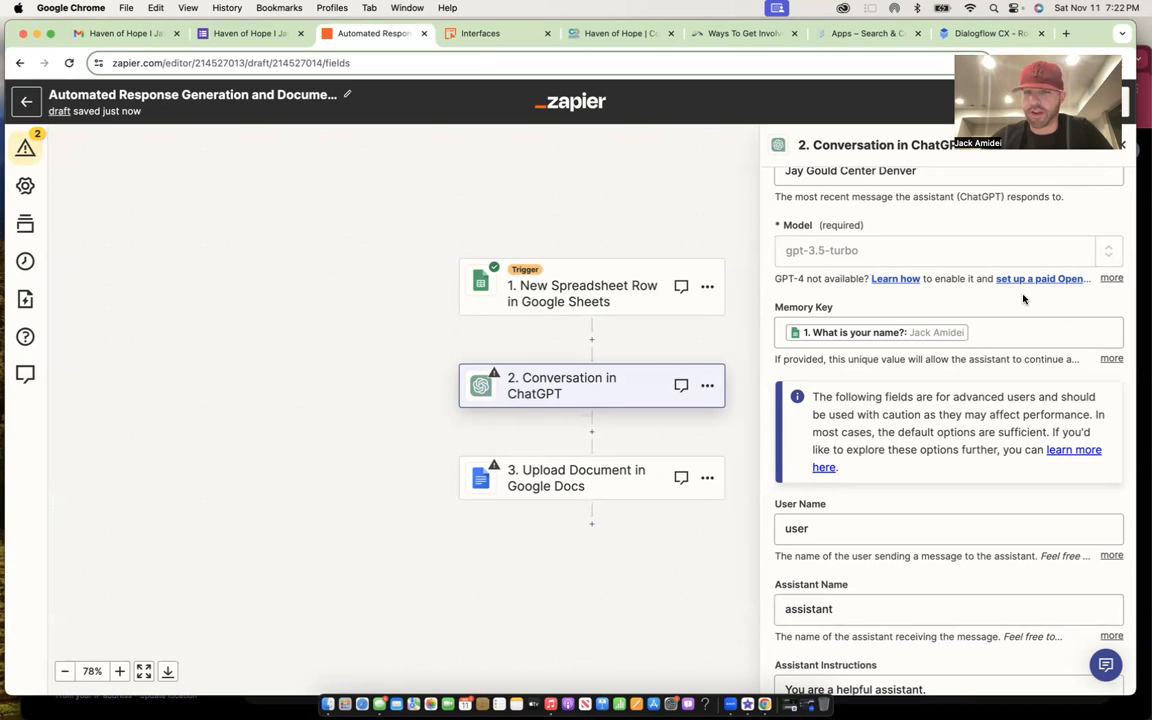
{"action": "scroll", "coordinate": [972, 414], "scroll_direction": "down", "scroll_amount": 5}
- Replace the default User Name with 'Haven of Hope'
{"action": "left_click", "coordinate": [848, 303]}
{"action": "key", "text": "super+a"}
{"action": "type", "text": "Haven of Hope"}
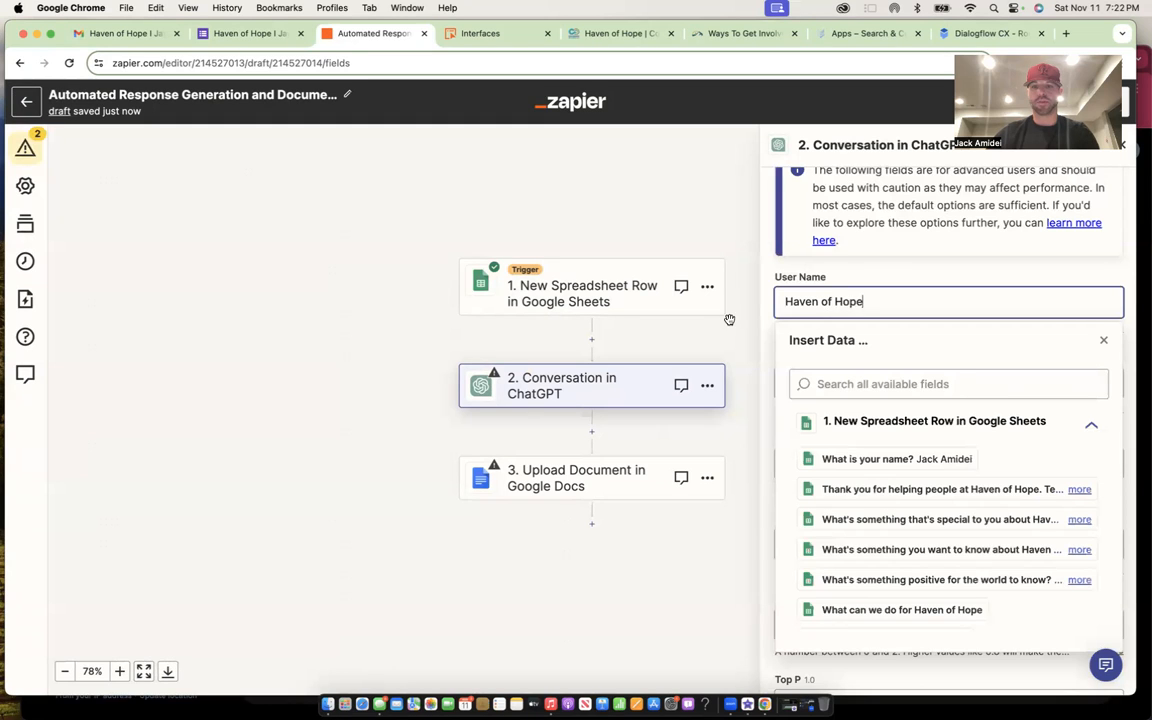
- After a few false starts, set the Assistant Name to 'Haven of Hope Virtual Assitant'
{"action": "left_click", "coordinate": [842, 389]}
{"action": "key", "text": "super+a"}
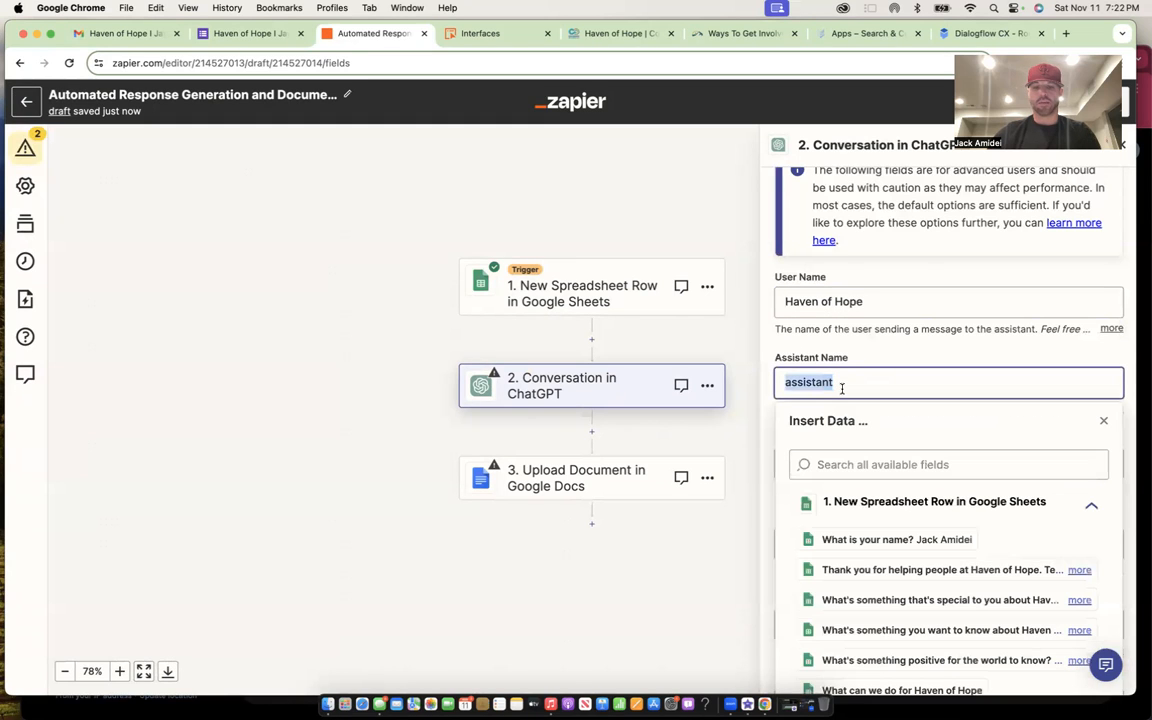
{"action": "type", "text": "JAI"}
{"action": "key", "text": "BackSpace"}
{"action": "type", "text": "AI"}
{"action": "key", "text": "BackSpace"}
{"action": "key", "text": "BackSpace"}
{"action": "type", "text": "haven"}
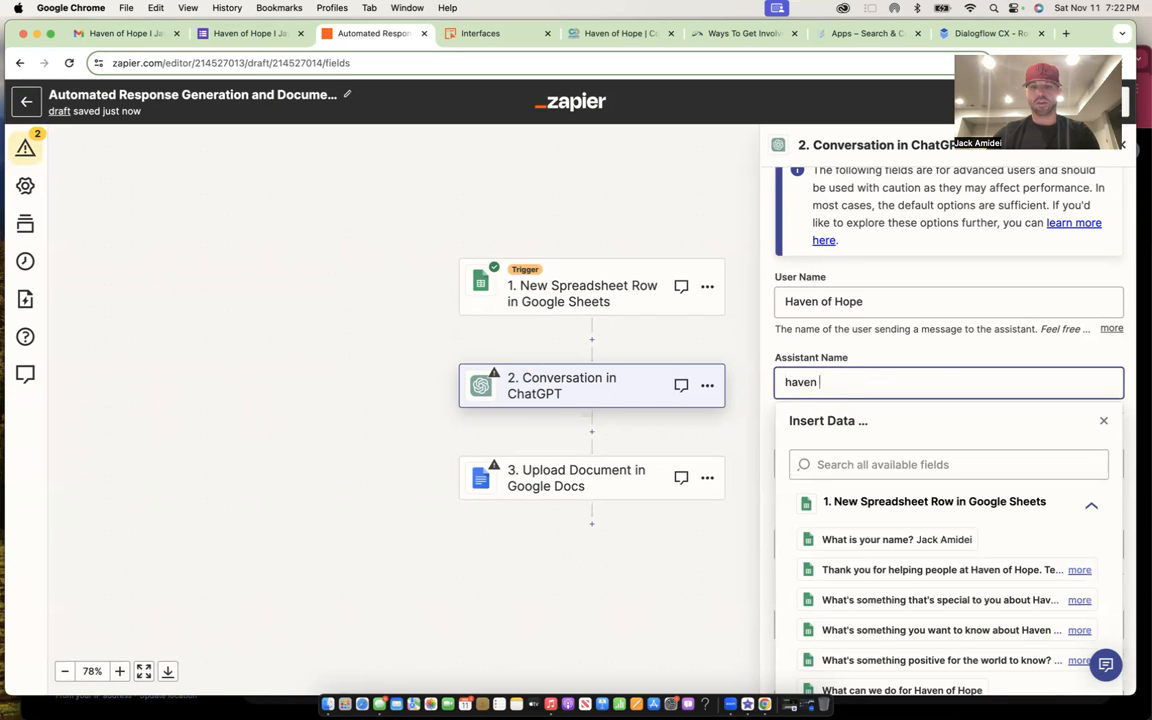
{"action": "type", "text": "e"}
{"action": "key", "text": "BackSpace"}
{"action": "key", "text": "BackSpace"}
{"action": "key", "text": "BackSpace"}
{"action": "key", "text": "BackSpace"}
{"action": "type", "text": "Haven of Ho"}
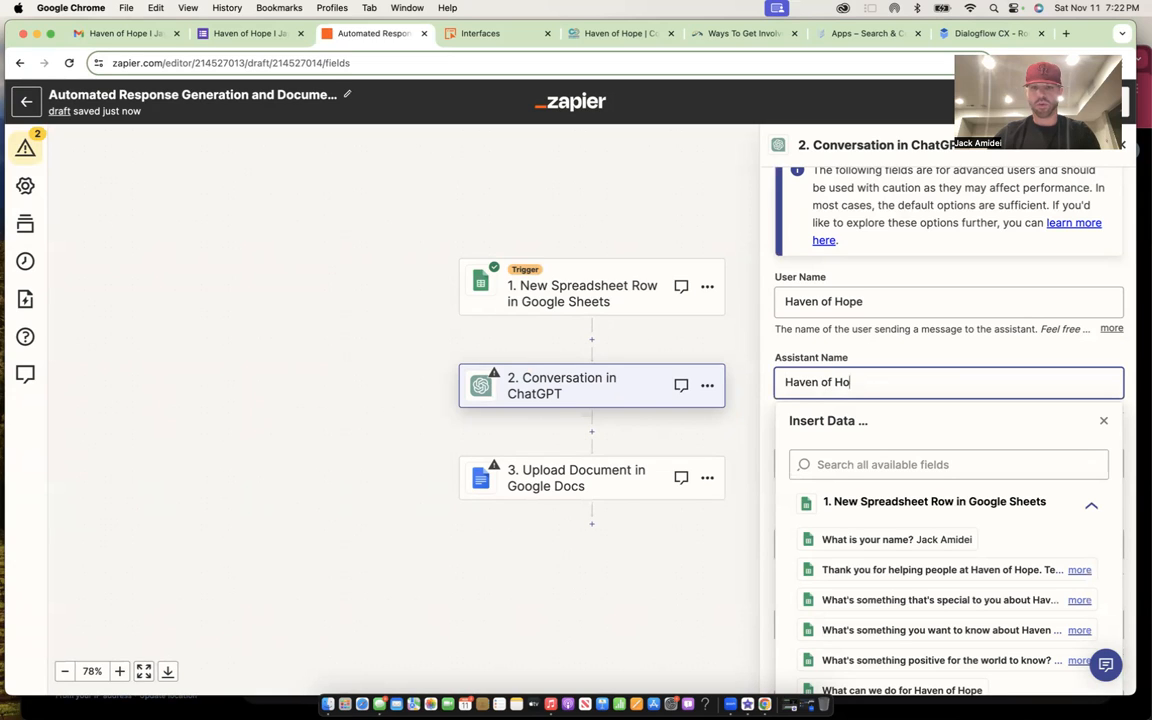
{"action": "type", "text": "pe Virtual A"}
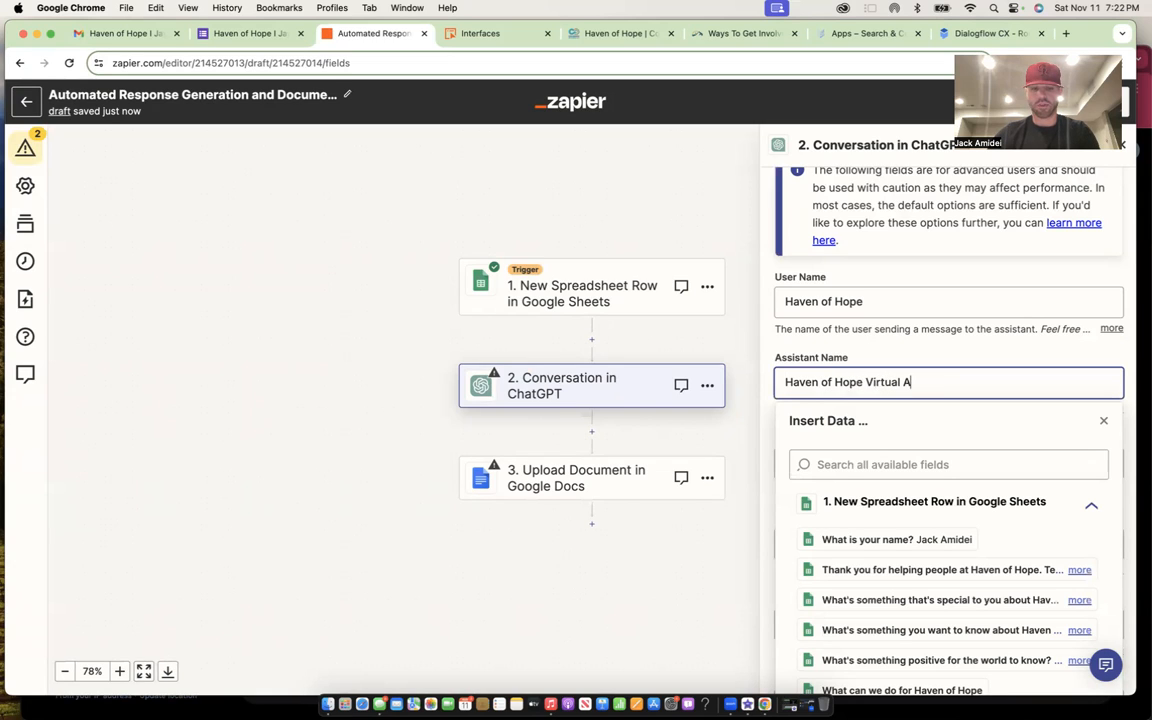
{"action": "type", "text": "ssitant"}
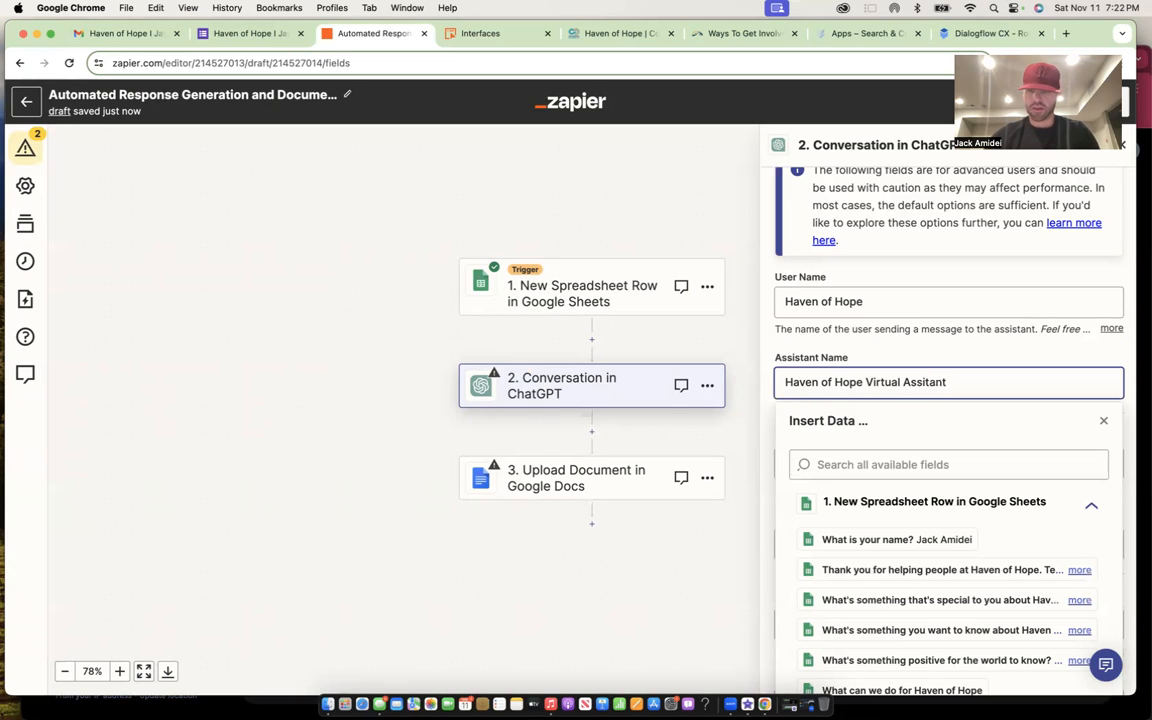
{"action": "left_click", "coordinate": [751, 347]}
{"action": "scroll", "coordinate": [905, 425], "scroll_direction": "down", "scroll_amount": 1}
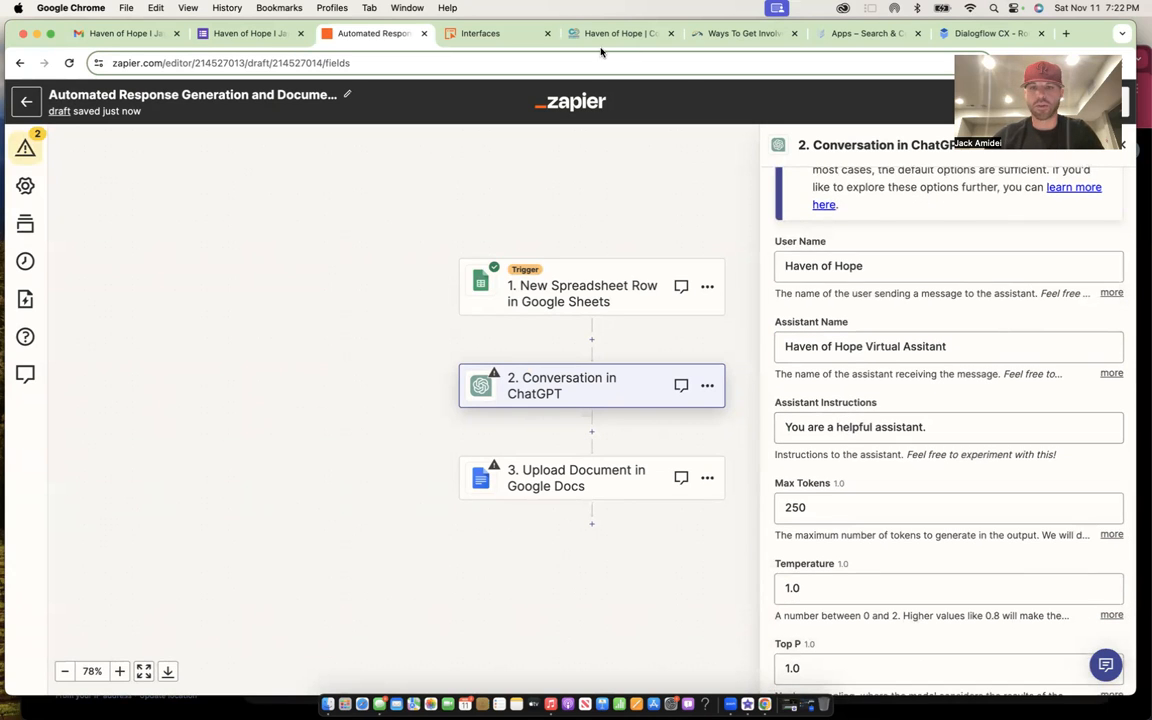
- Extend the instructions with 'to p', the name answer, and 'with information on Haven of Hope Jay'
{"action": "left_click", "coordinate": [942, 424]}
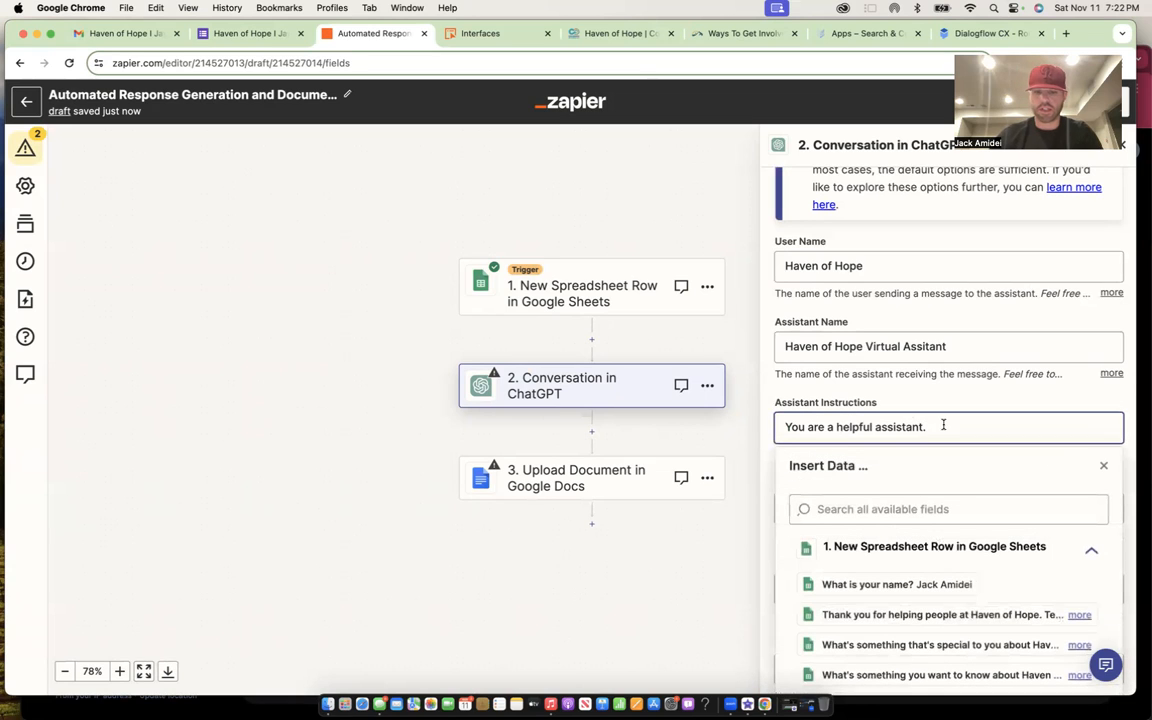
{"action": "key", "text": "BackSpace"}
{"action": "type", "text": "to provide"}
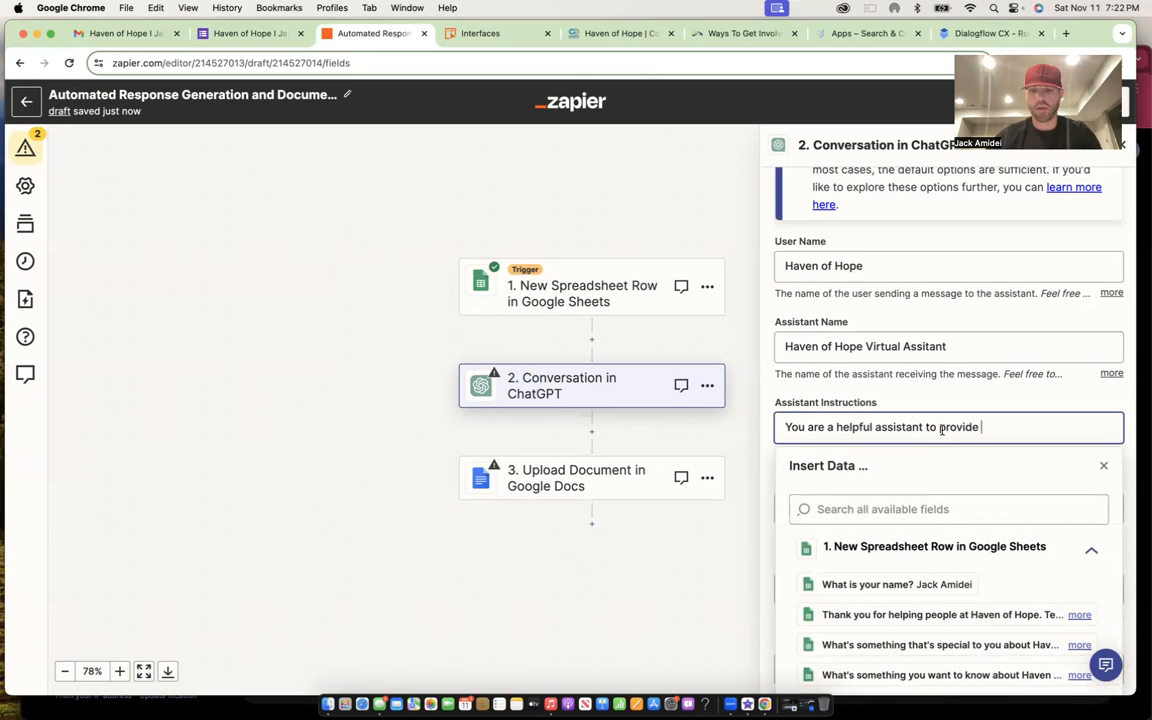
{"action": "left_click", "coordinate": [918, 585]}
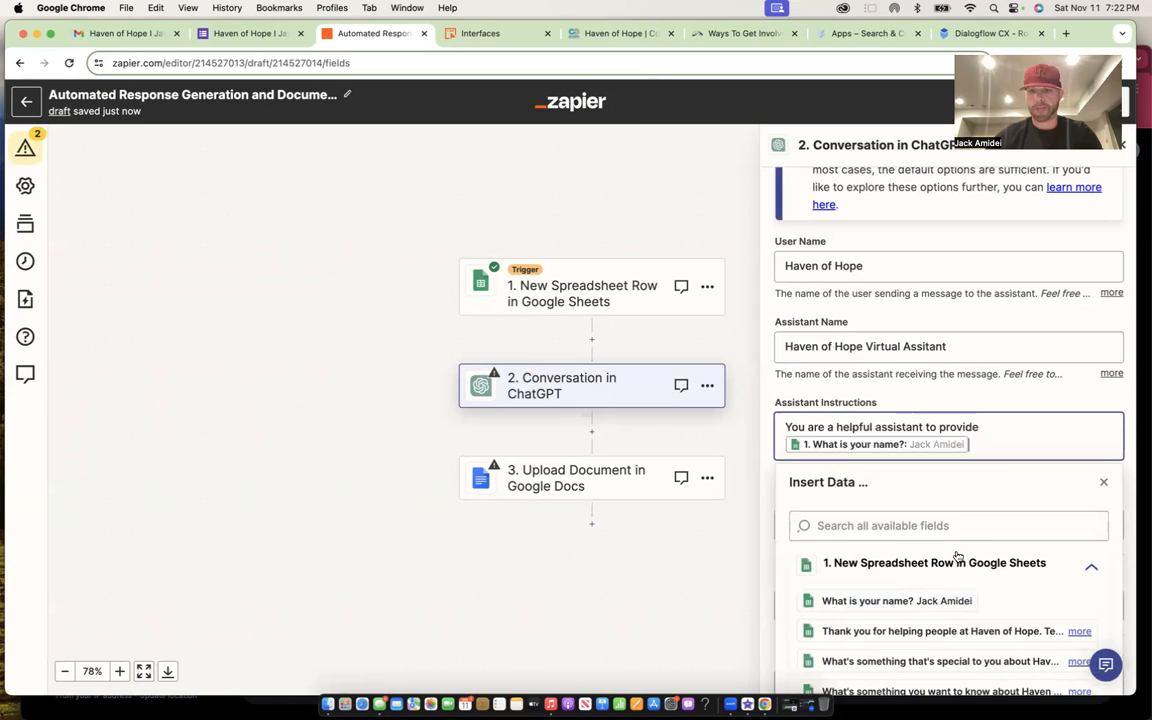
{"action": "type", "text": "with information on Have"}
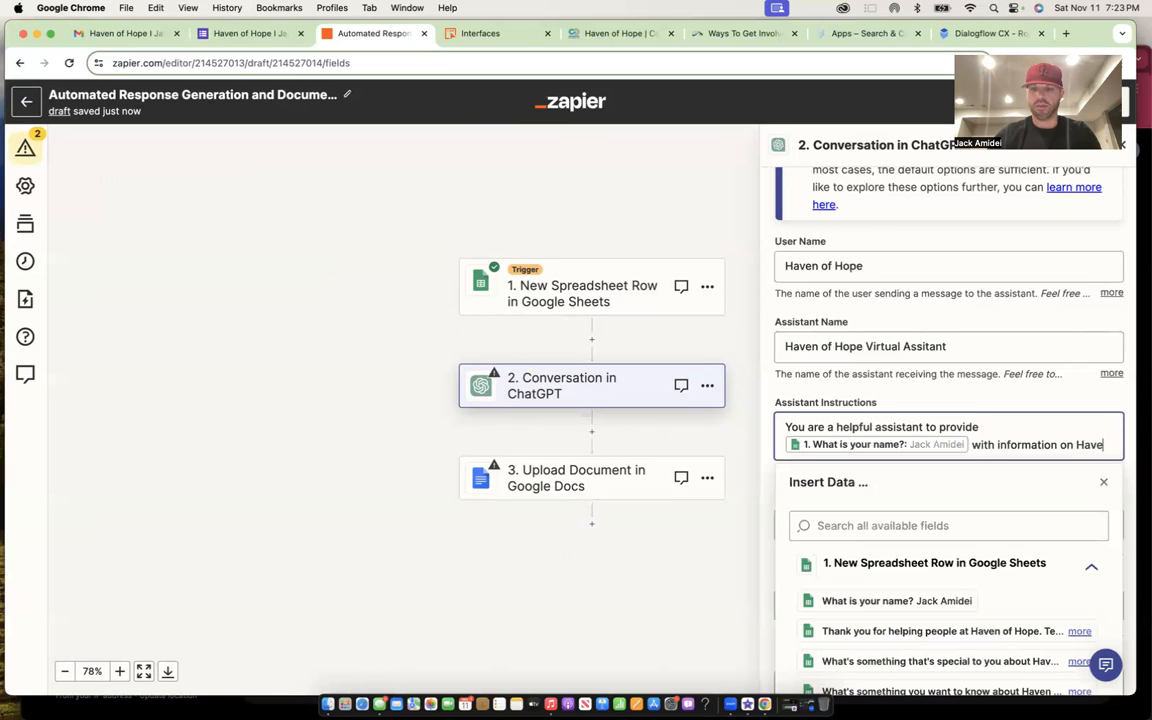
{"action": "type", "text": "n of Hope Jay"}
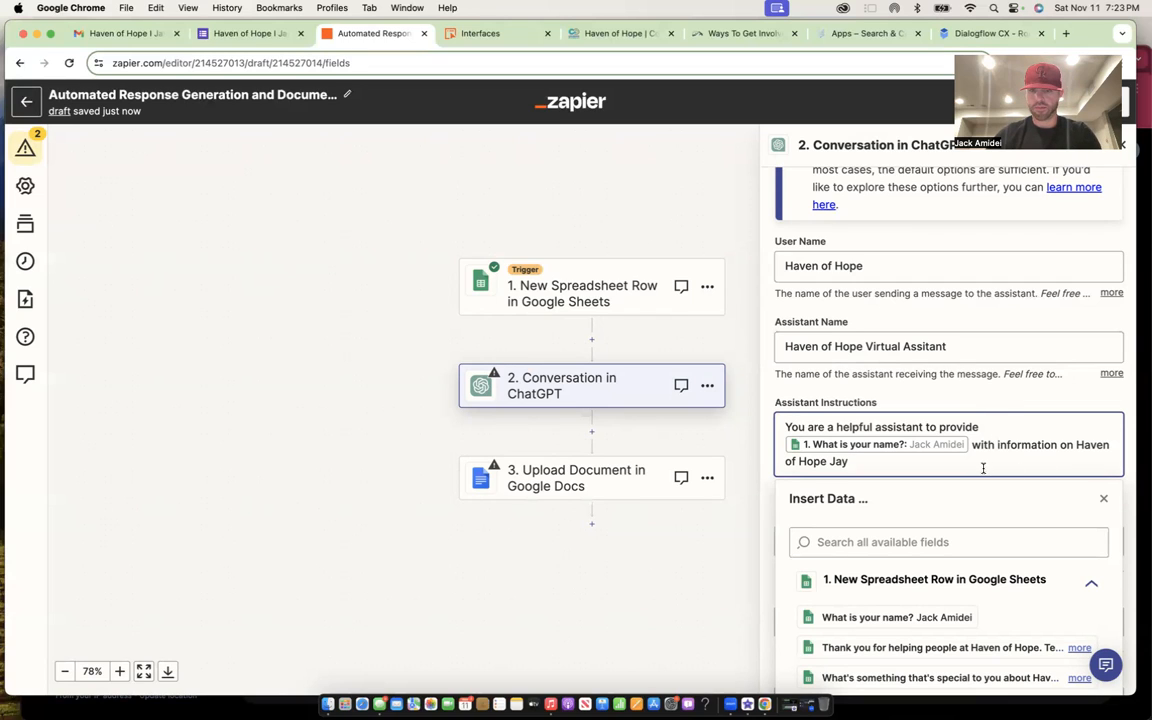
- Reword to 'expand on the information that' the name 'provided on Haven of Hope Jay Gould Center Denver'
{"action": "left_click_drag", "start_coordinate": [960, 464], "coordinate": [870, 441]}
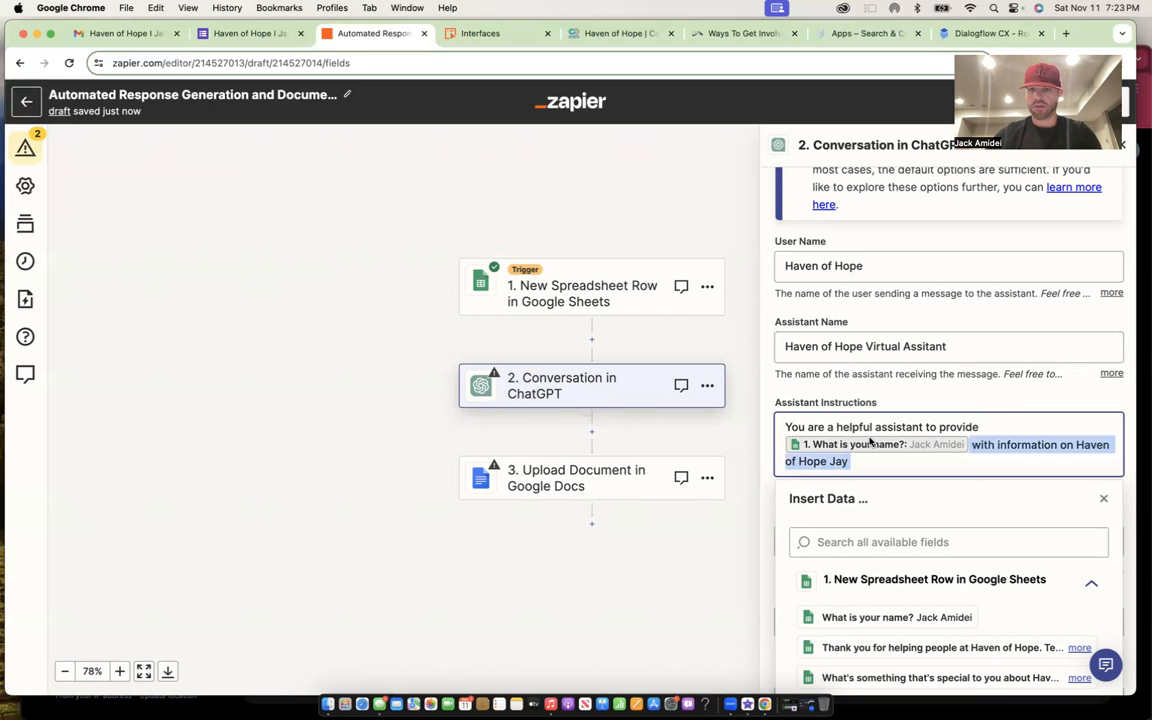
{"action": "left_click", "coordinate": [985, 425]}
{"action": "left_click_drag", "start_coordinate": [985, 425], "coordinate": [943, 428]}
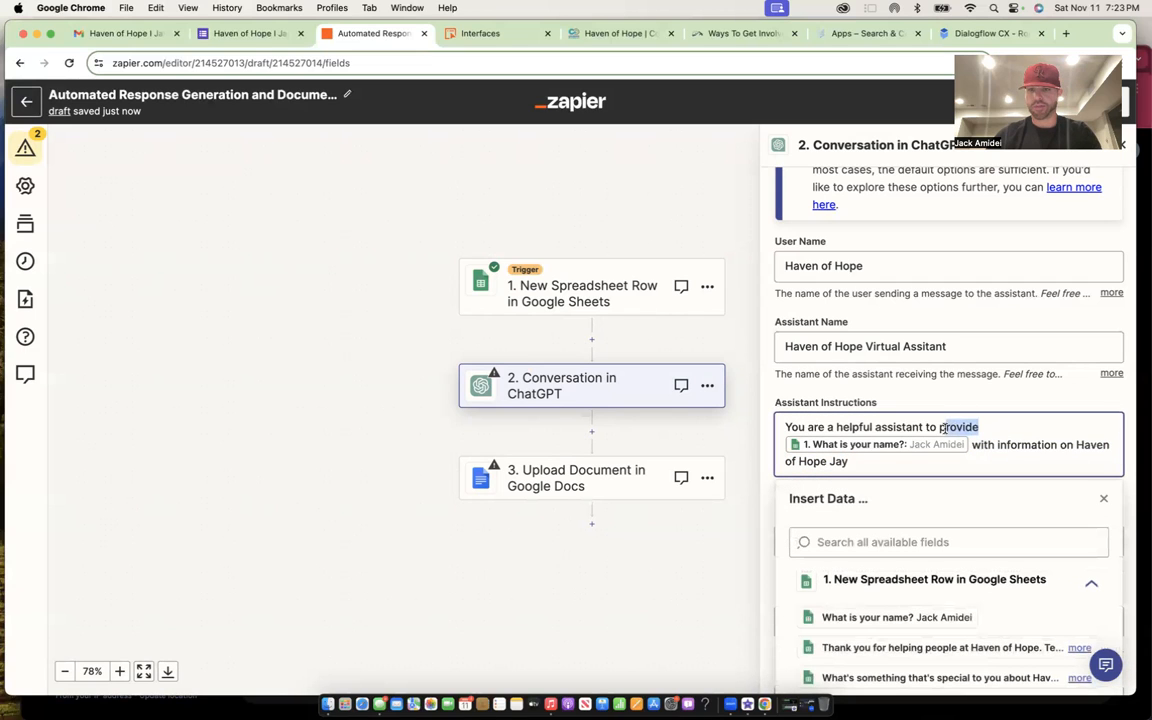
{"action": "type", "text": "expand on"}
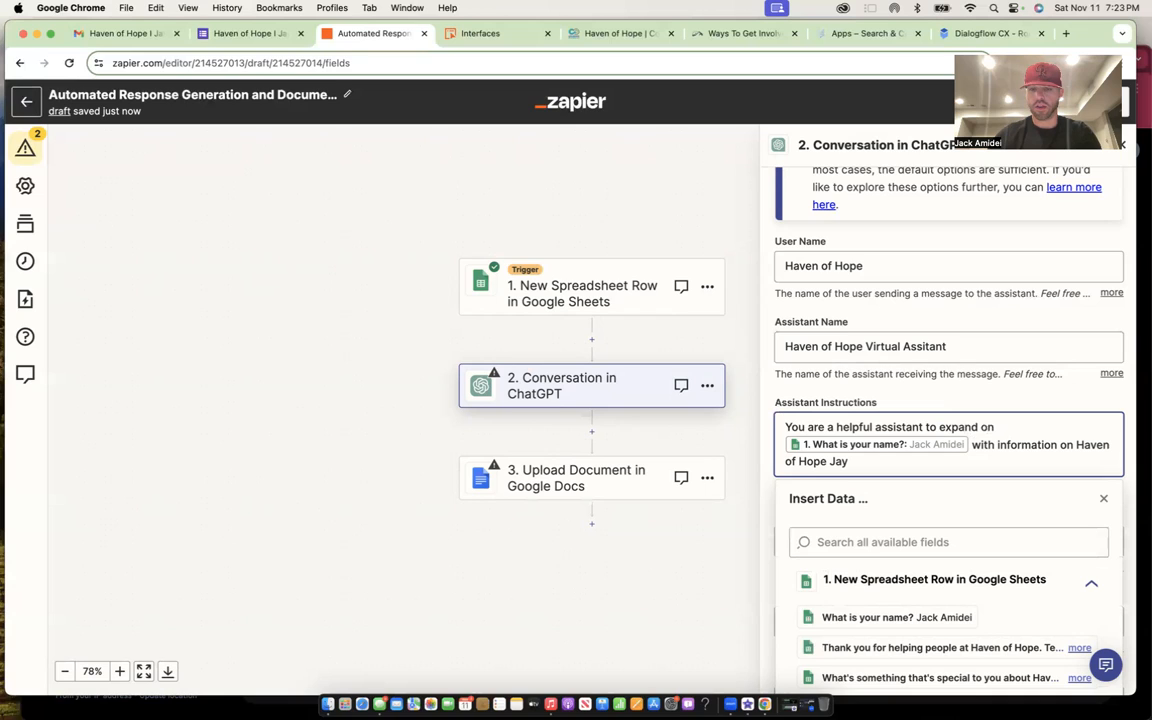
{"action": "type", "text": " the information that"}
{"action": "left_click", "coordinate": [1016, 469]}
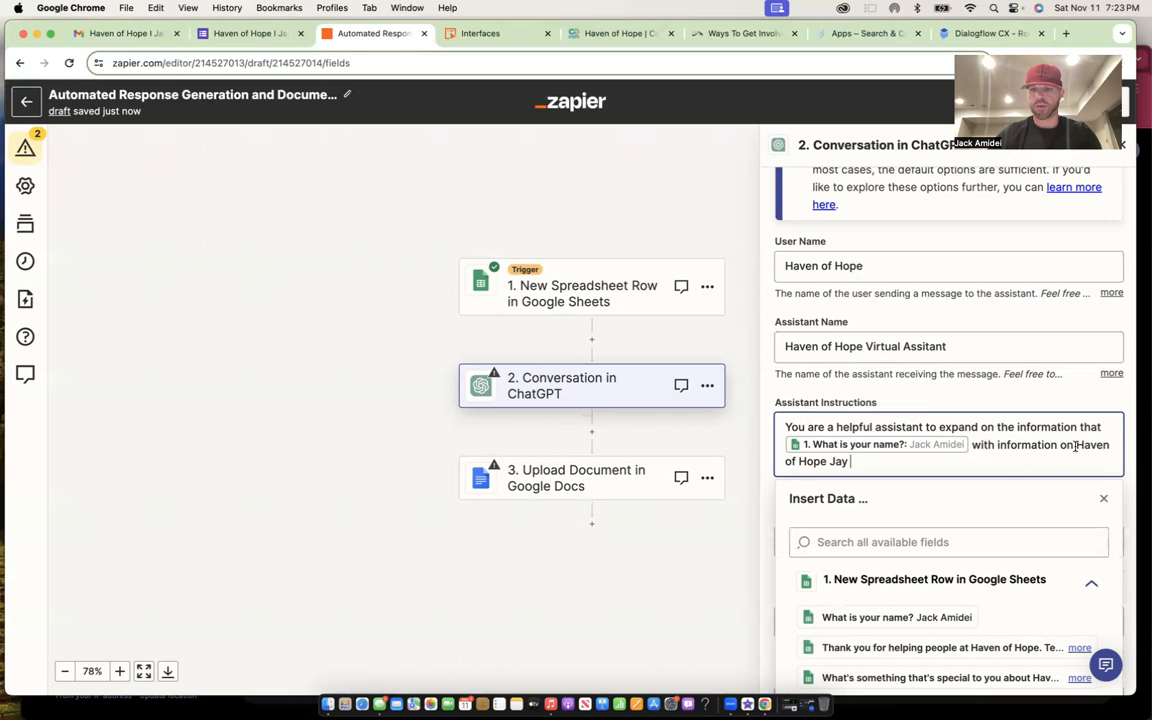
{"action": "left_click_drag", "start_coordinate": [1057, 445], "coordinate": [972, 441]}
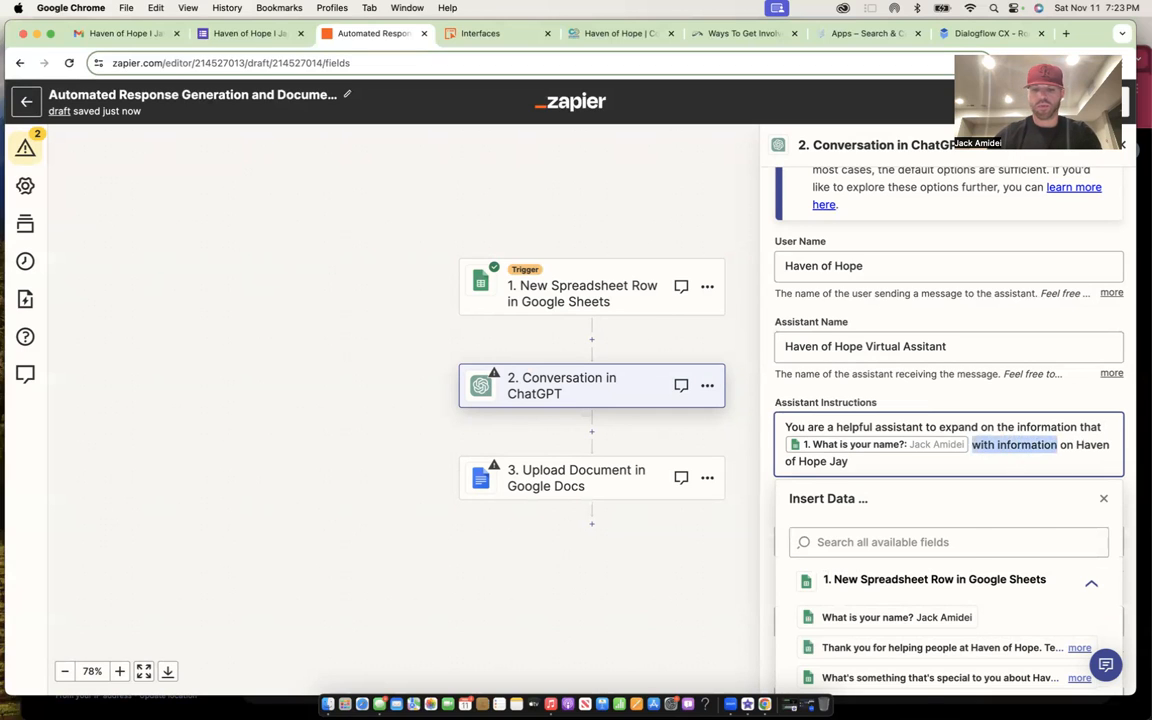
{"action": "type", "text": "provided on Haven of Hope Jay "}
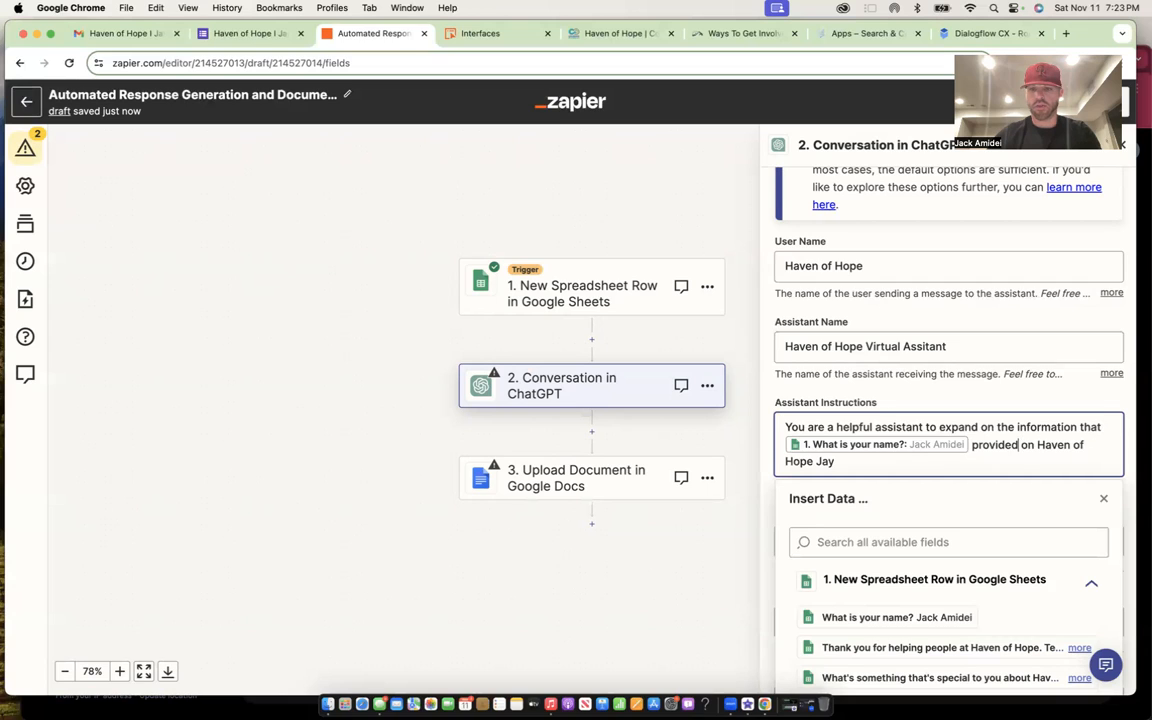
{"action": "type", "text": "Gould Center Denver"}
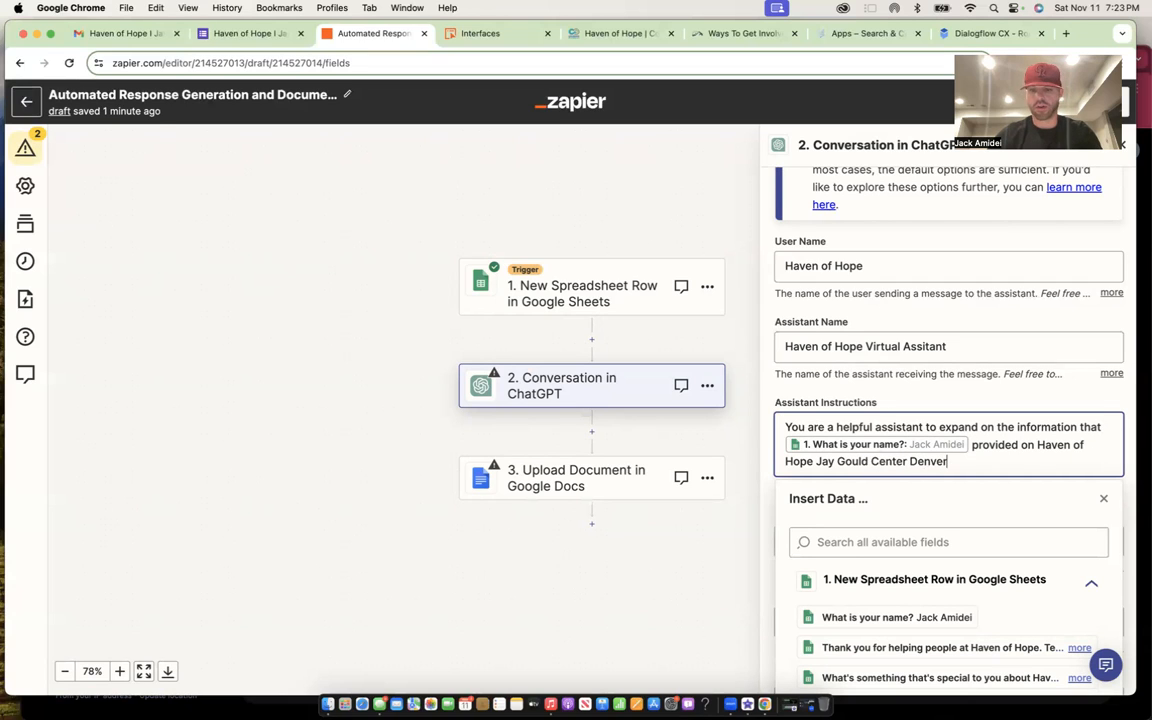
{"action": "type", "text": ". Here is some info on Jayu"}
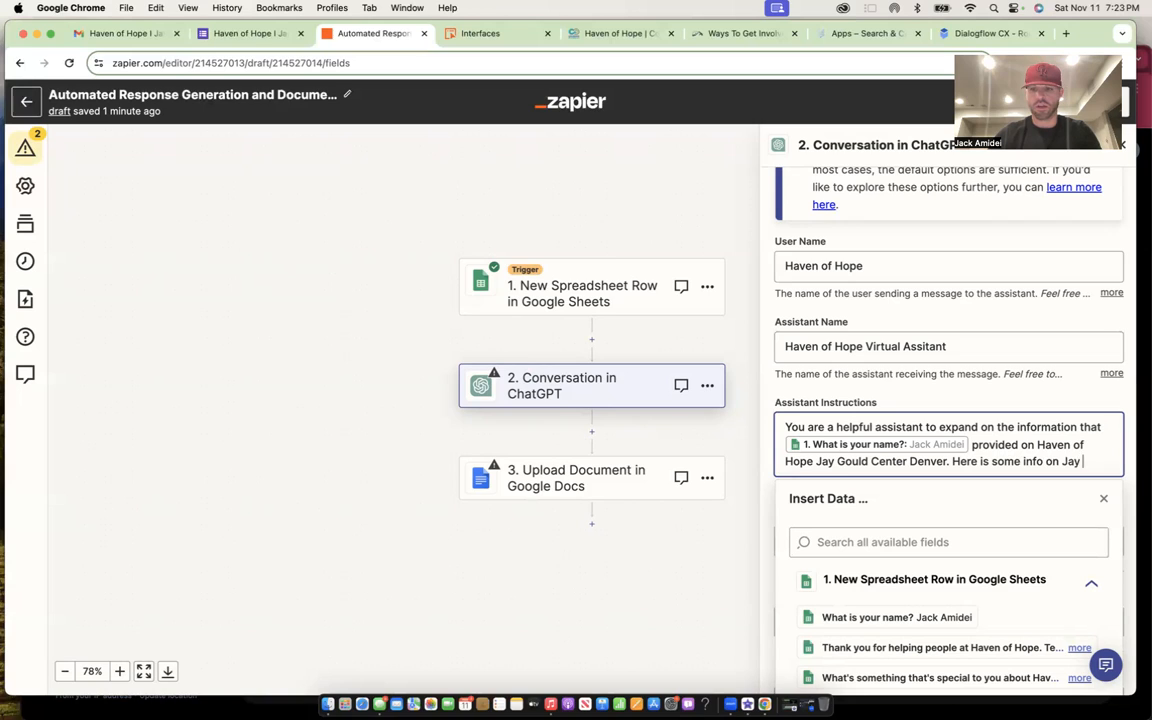
{"action": "key", "text": "BackSpace"}
{"action": "key", "text": "BackSpace"}
{"action": "key", "text": "BackSpace"}
{"action": "type", "text": "Haven of Hope"}
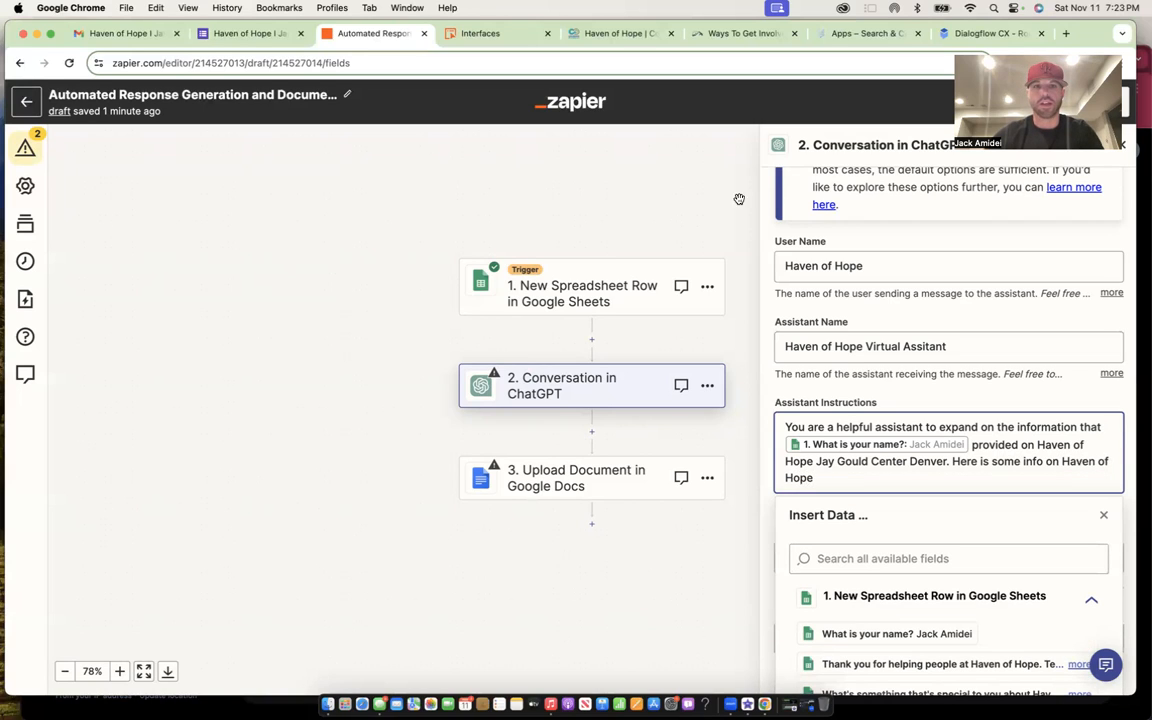
- Select the Background Statement text on the coloradogives Haven of Hope page
{"action": "left_click", "coordinate": [580, 35]}
{"action": "scroll", "coordinate": [585, 466], "scroll_direction": "down", "scroll_amount": 2}
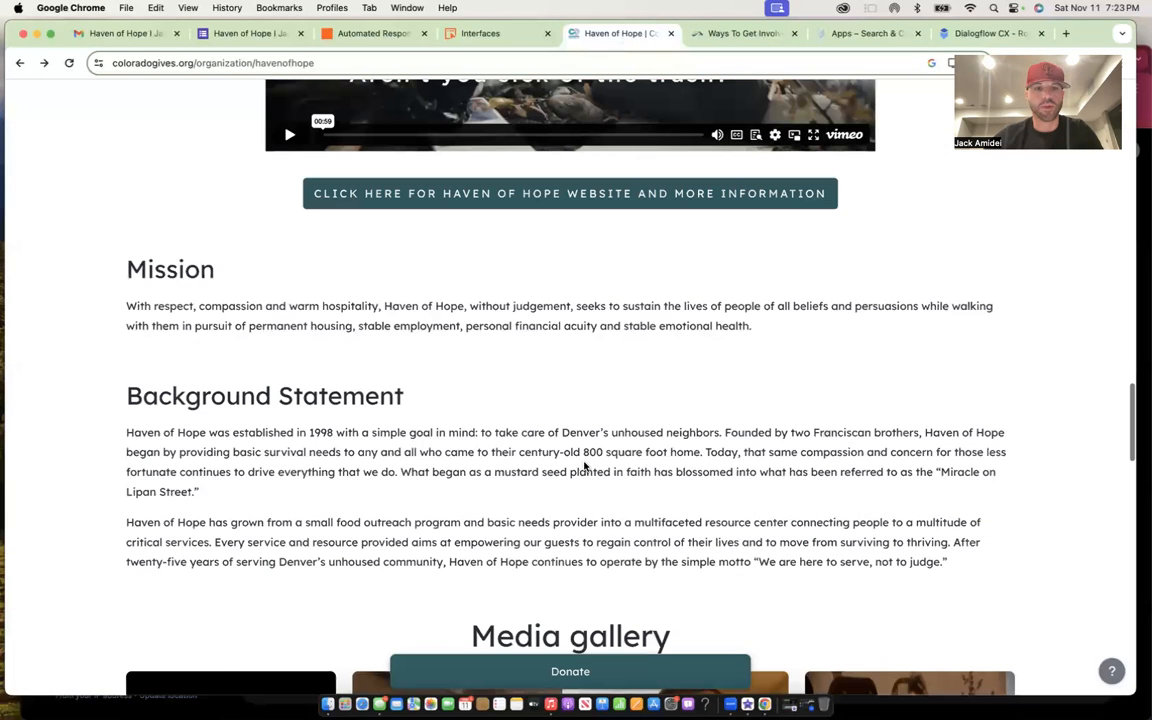
{"action": "scroll", "coordinate": [585, 468], "scroll_direction": "down", "scroll_amount": 2}
{"action": "left_click_drag", "start_coordinate": [950, 459], "coordinate": [186, 234]}
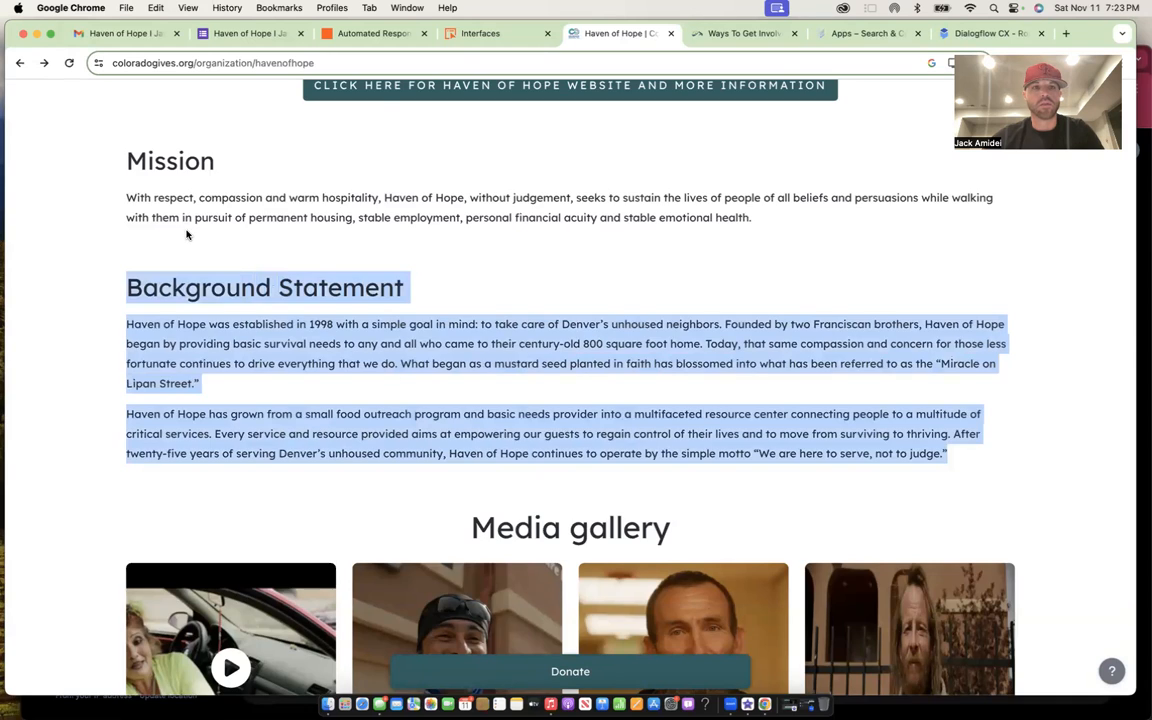
{"action": "scroll", "coordinate": [200, 230], "scroll_direction": "up", "scroll_amount": 6}
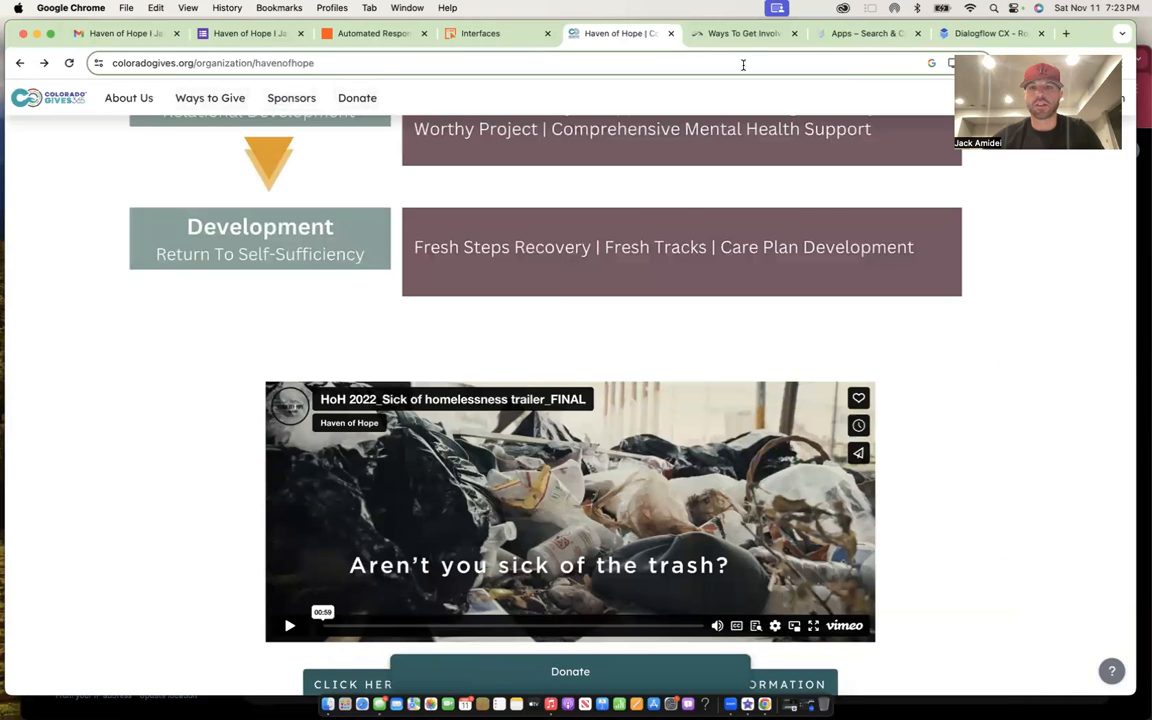
- Select the Our Mission paragraphs on the thoh.org Who We Are page and return to Zapier
{"action": "left_click", "coordinate": [730, 33]}
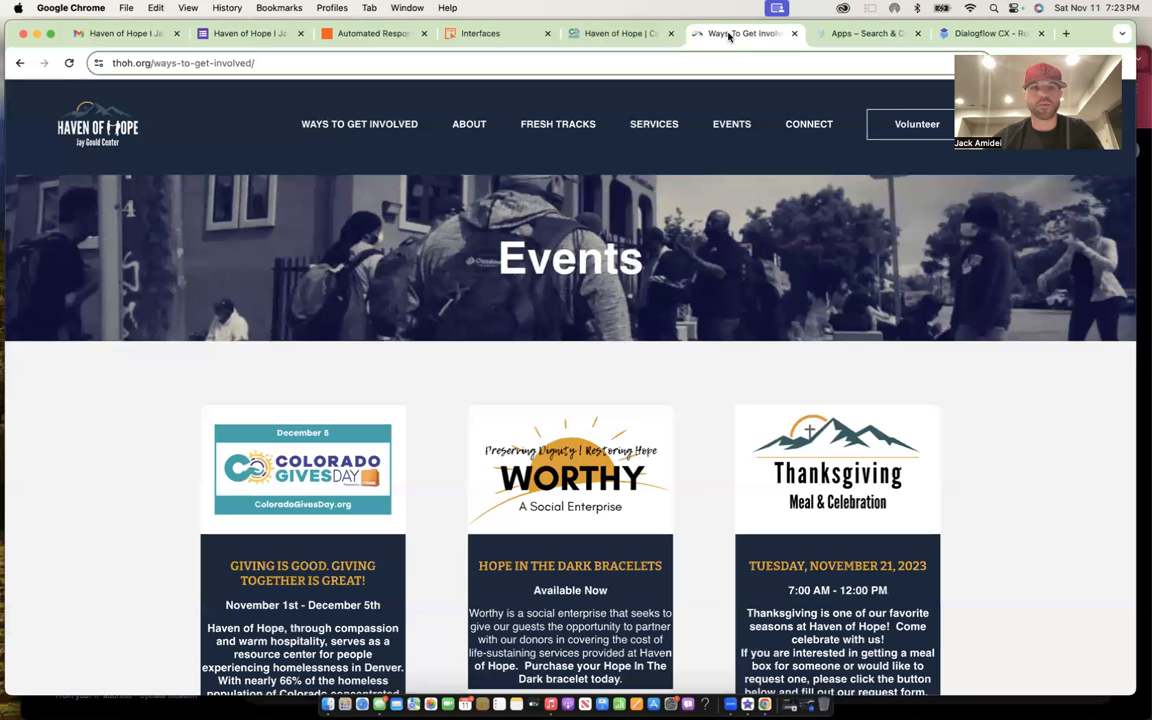
{"action": "left_click", "coordinate": [470, 130]}
{"action": "scroll", "coordinate": [517, 386], "scroll_direction": "down", "scroll_amount": 3}
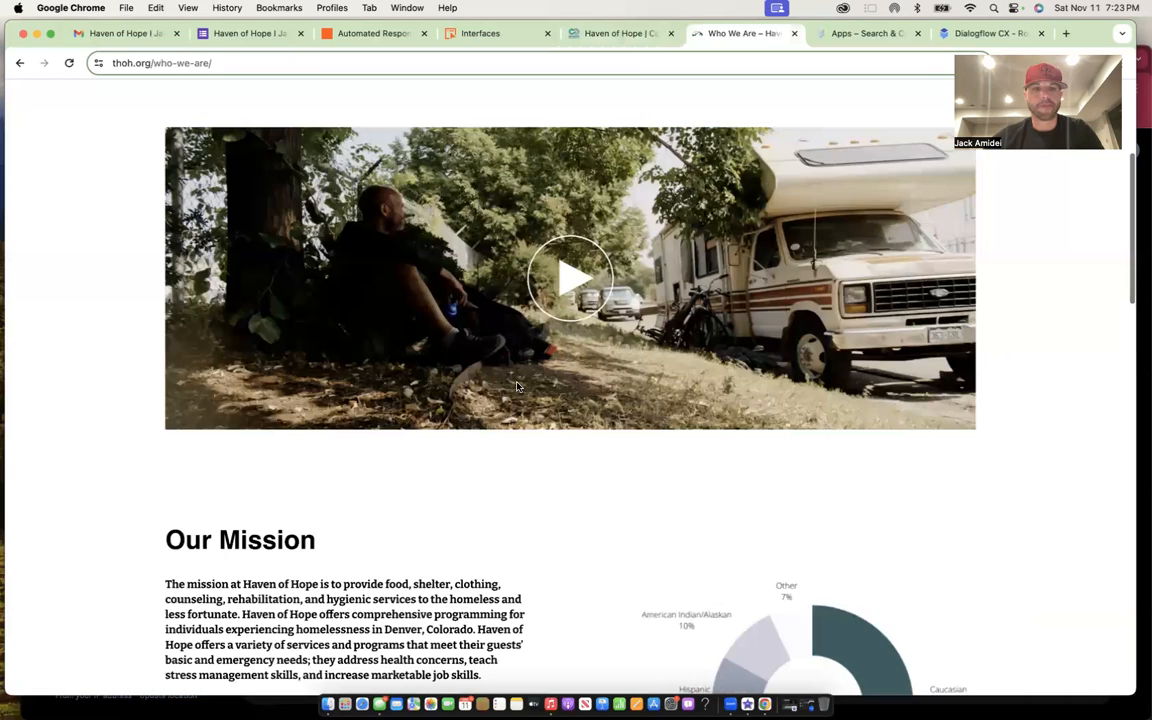
{"action": "scroll", "coordinate": [517, 386], "scroll_direction": "down", "scroll_amount": 3}
{"action": "left_click_drag", "start_coordinate": [265, 515], "coordinate": [166, 224]}
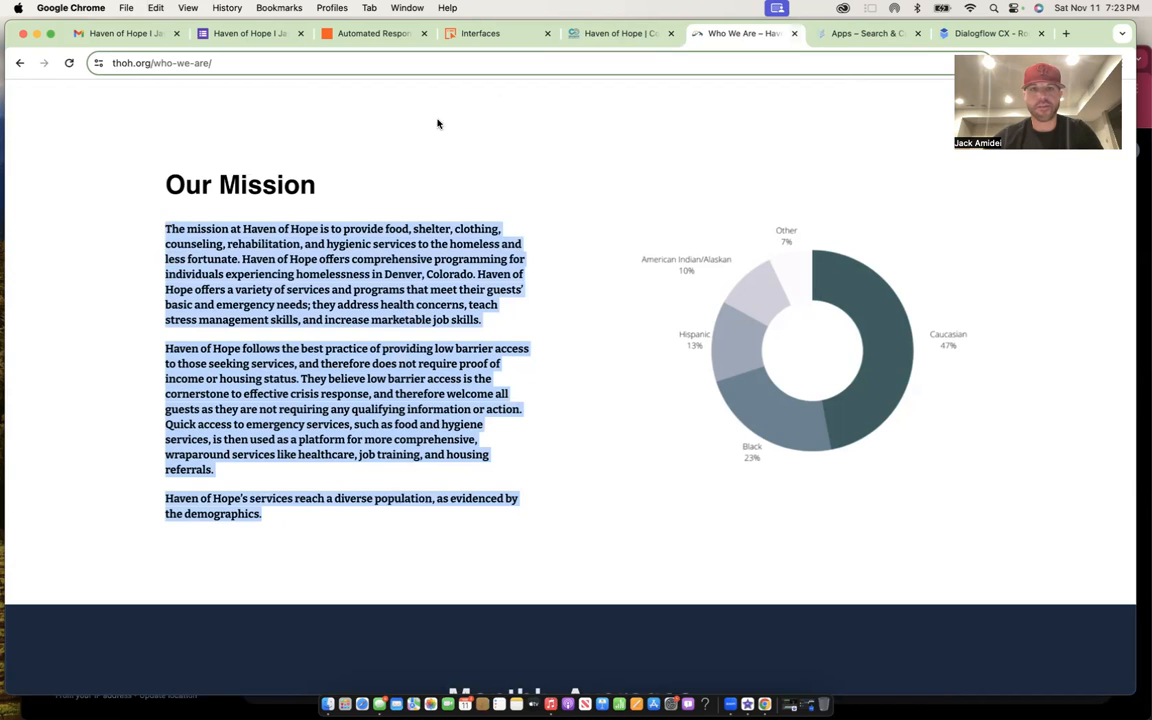
{"action": "left_click", "coordinate": [380, 34]}
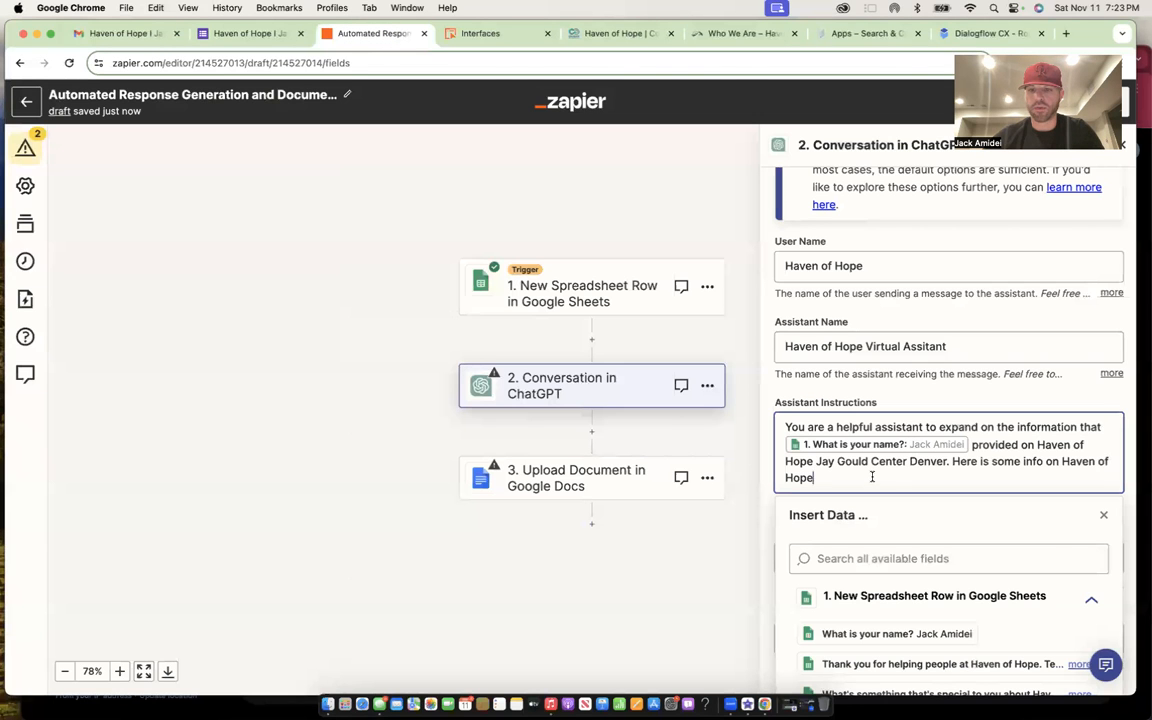
- Paste the mission paragraphs into Assistant Instructions and remove the extra blank lines
{"action": "key", "text": "super+v"}
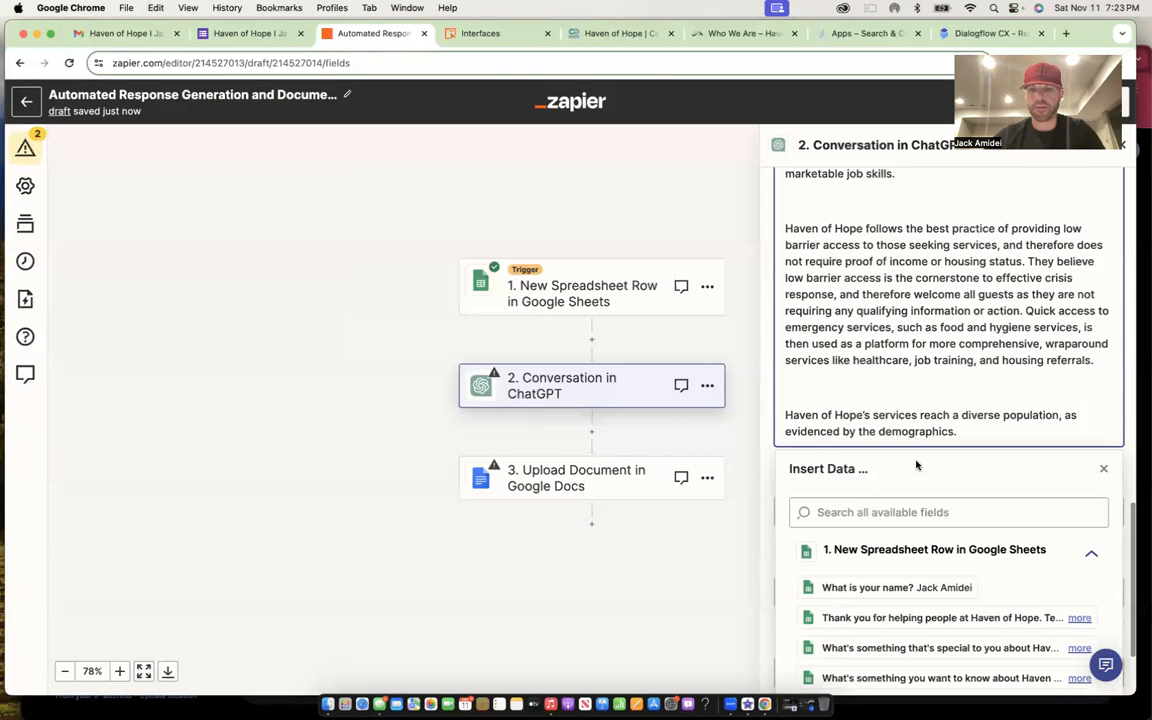
{"action": "scroll", "coordinate": [817, 377], "scroll_direction": "up", "scroll_amount": 2}
{"action": "left_click", "coordinate": [801, 268]}
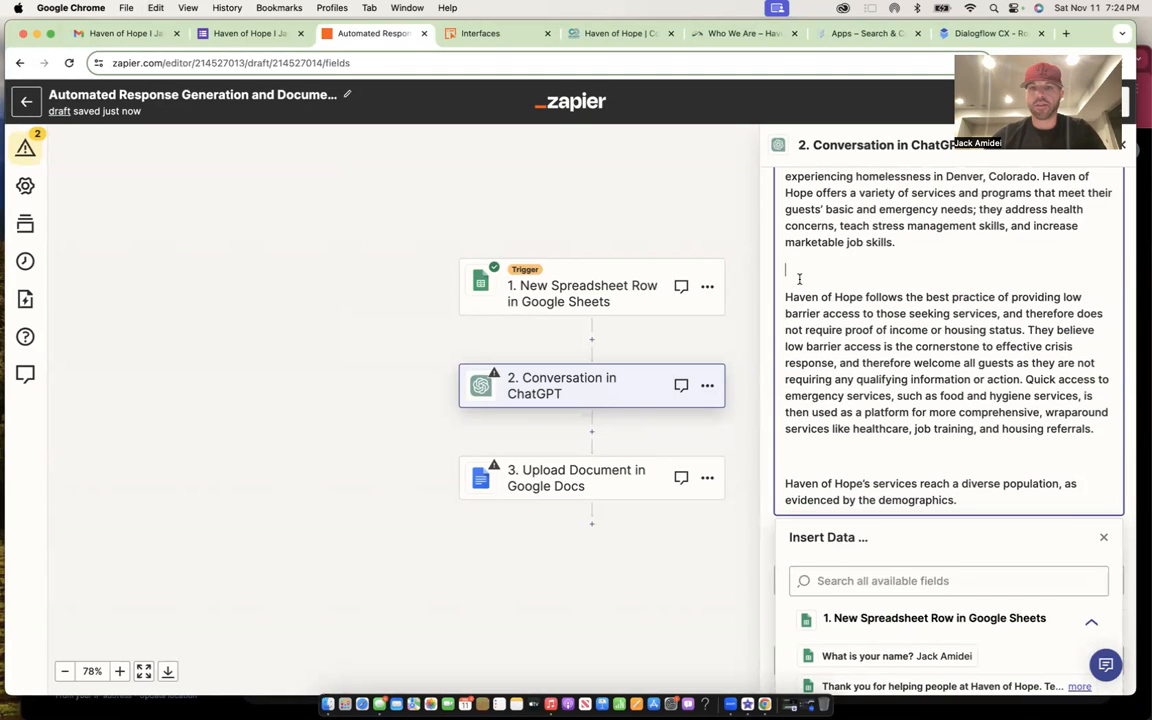
{"action": "key", "text": "BackSpace"}
{"action": "left_click", "coordinate": [795, 428]}
{"action": "key", "text": "BackSpace"}
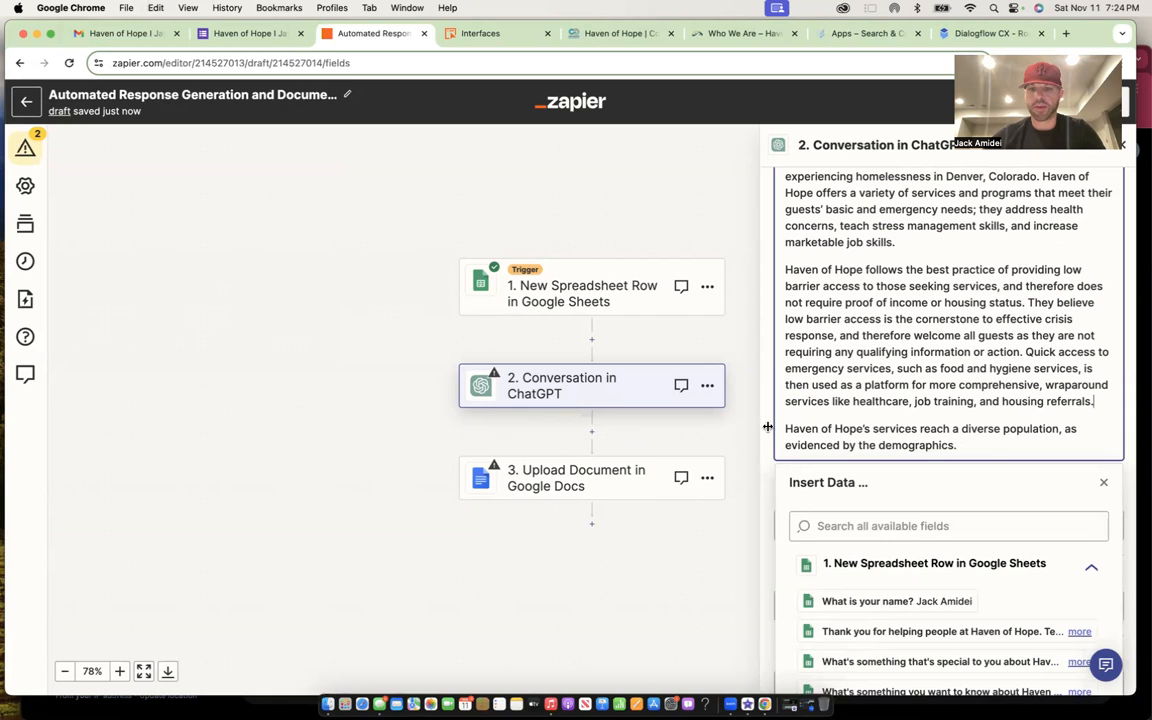
{"action": "key", "text": "Delete"}
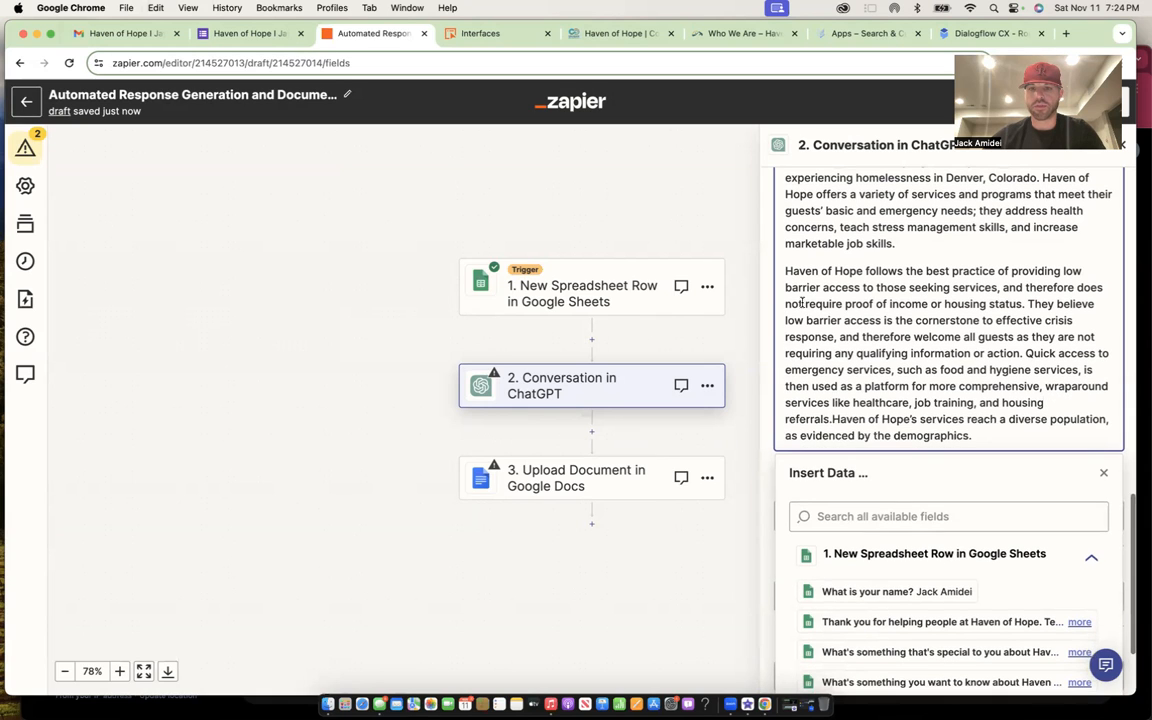
{"action": "key", "text": "Return"}
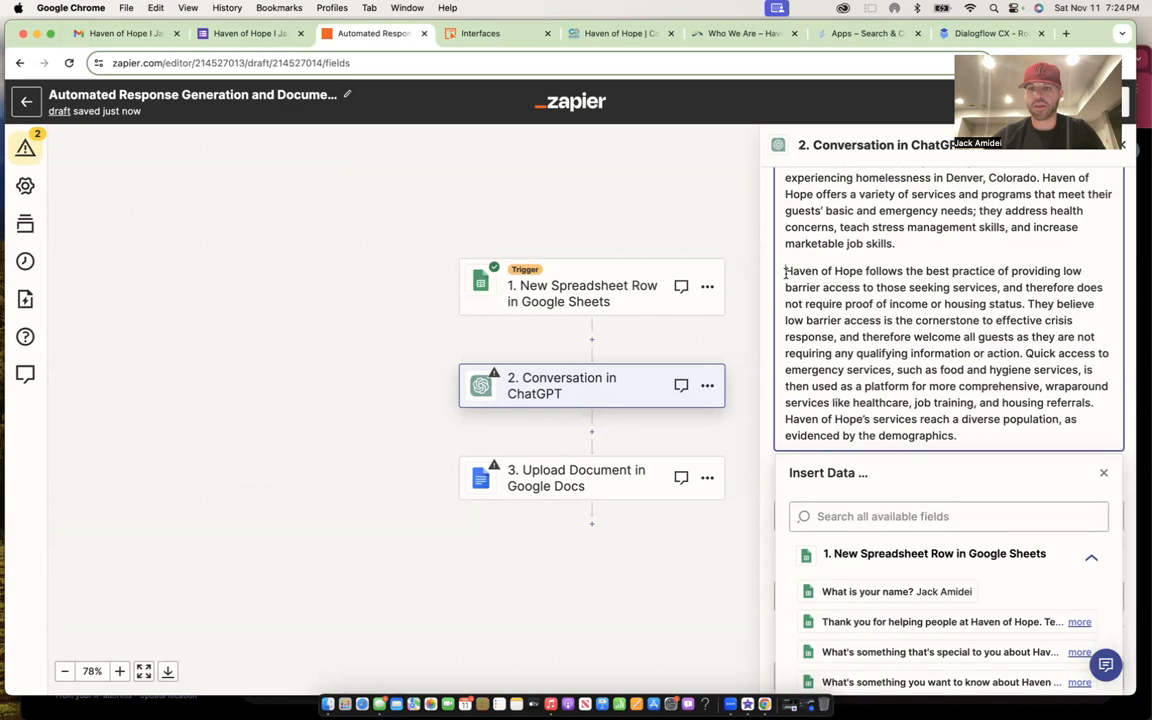
{"action": "left_click", "coordinate": [786, 272]}
{"action": "key", "text": "BackSpace"}
- Begin a new line reading 'Expand on' after the mission text
{"action": "scroll", "coordinate": [849, 374], "scroll_direction": "down", "scroll_amount": 3}
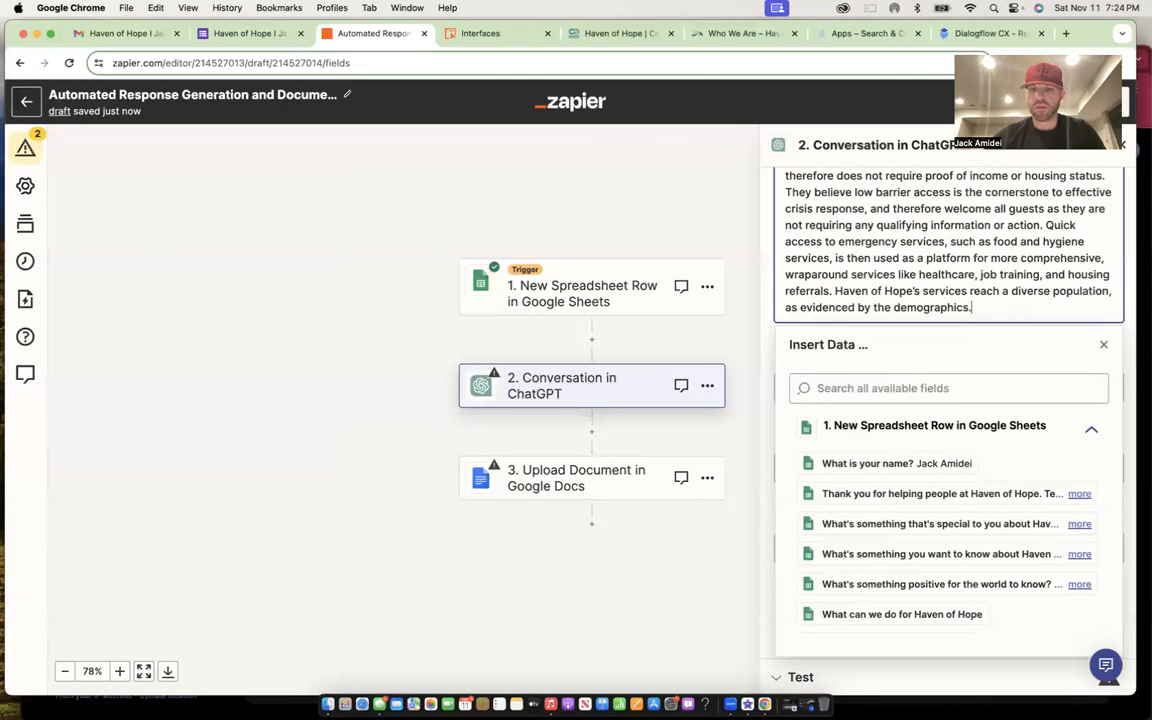
{"action": "key", "text": "Return"}
{"action": "key", "text": "Return"}
{"action": "type", "text": "Expand on"}
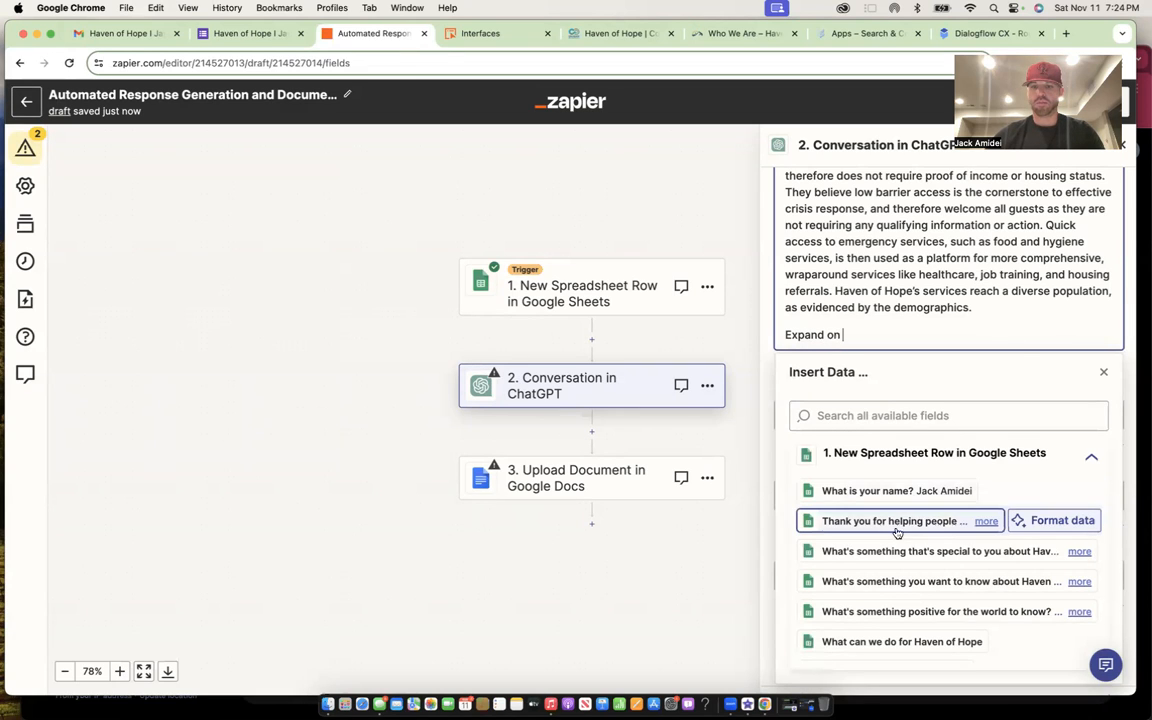
- Insert the helping answer, then 'share the positive of' and the what's-special answer
{"action": "left_click", "coordinate": [898, 524]}
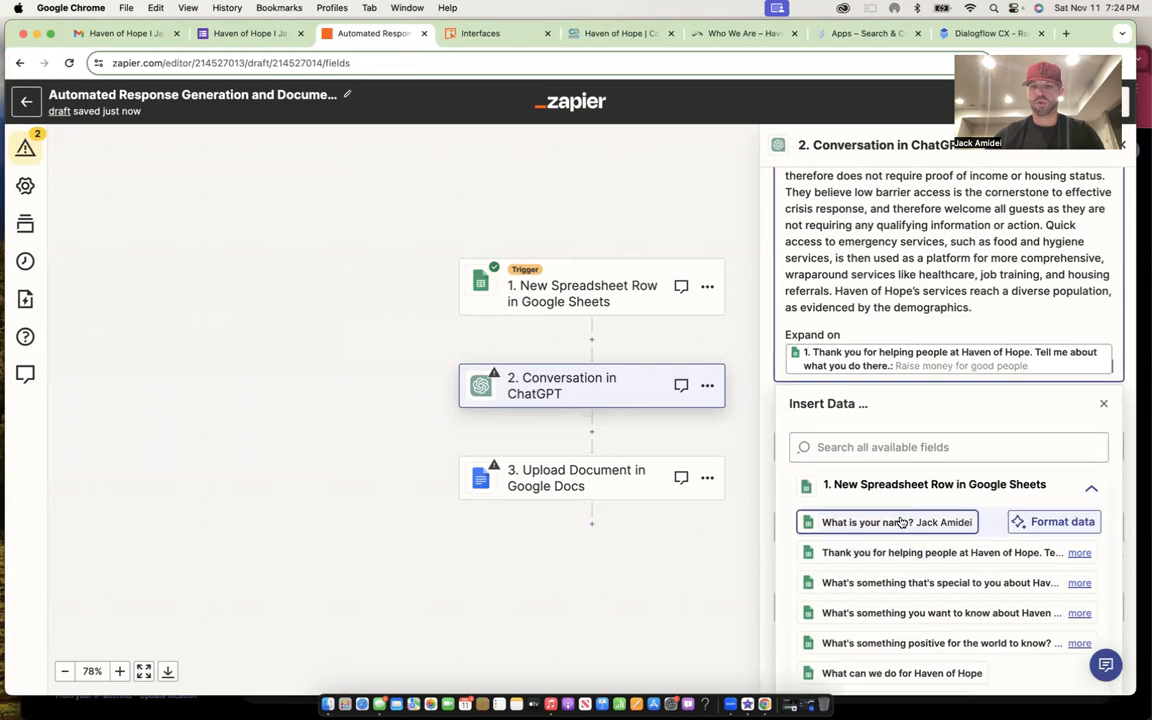
{"action": "left_click", "coordinate": [1093, 367]}
{"action": "type", "text": "share the p"}
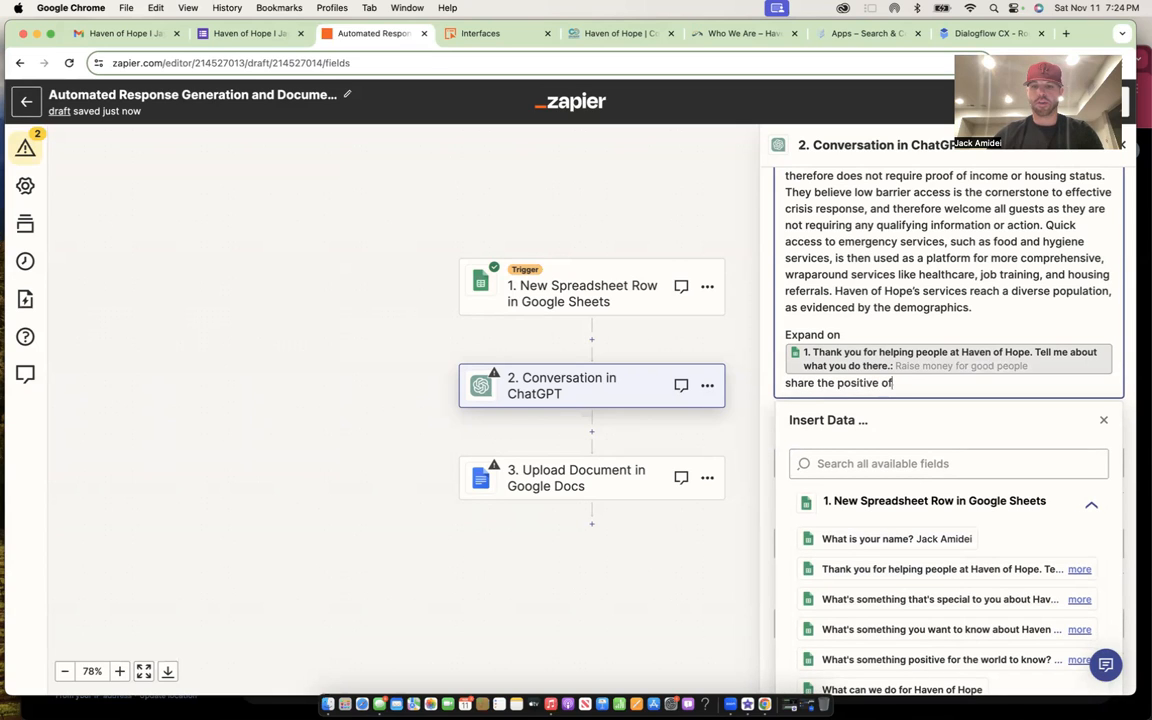
{"action": "type", "text": "ositive of"}
{"action": "left_click", "coordinate": [969, 601]}
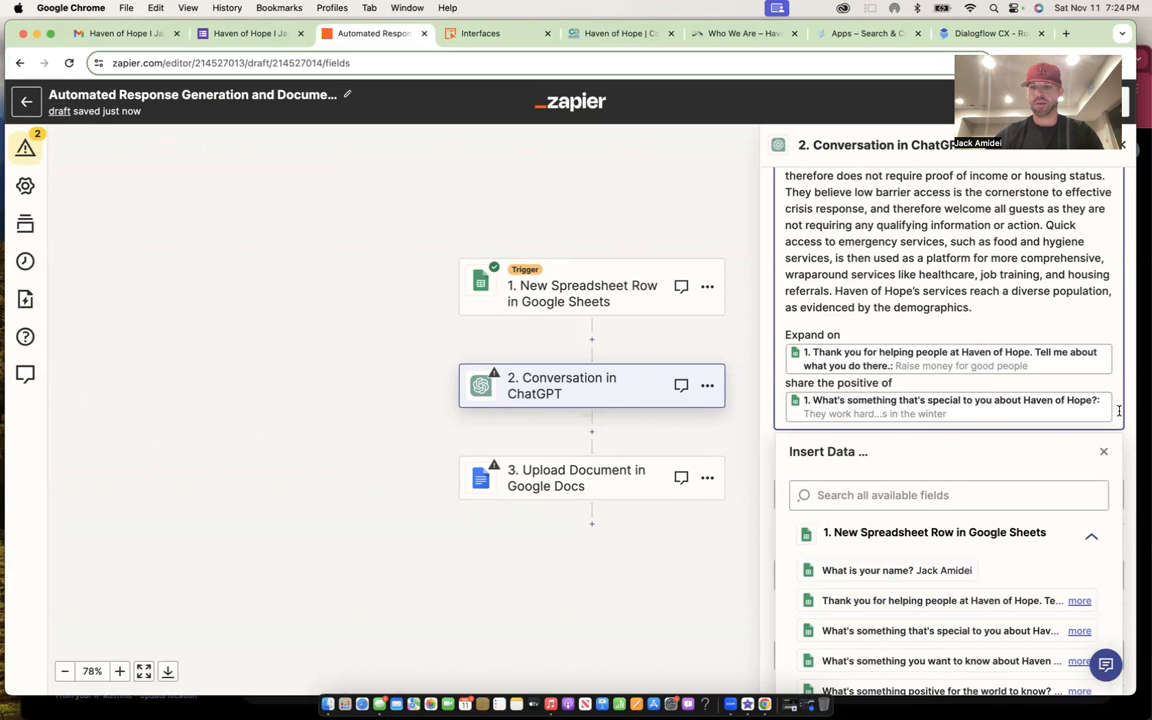
- Add 'spread the word and expand', the what-to-know answer, and a warm closing about the positive answer
{"action": "type", "text": "spread the word and expand"}
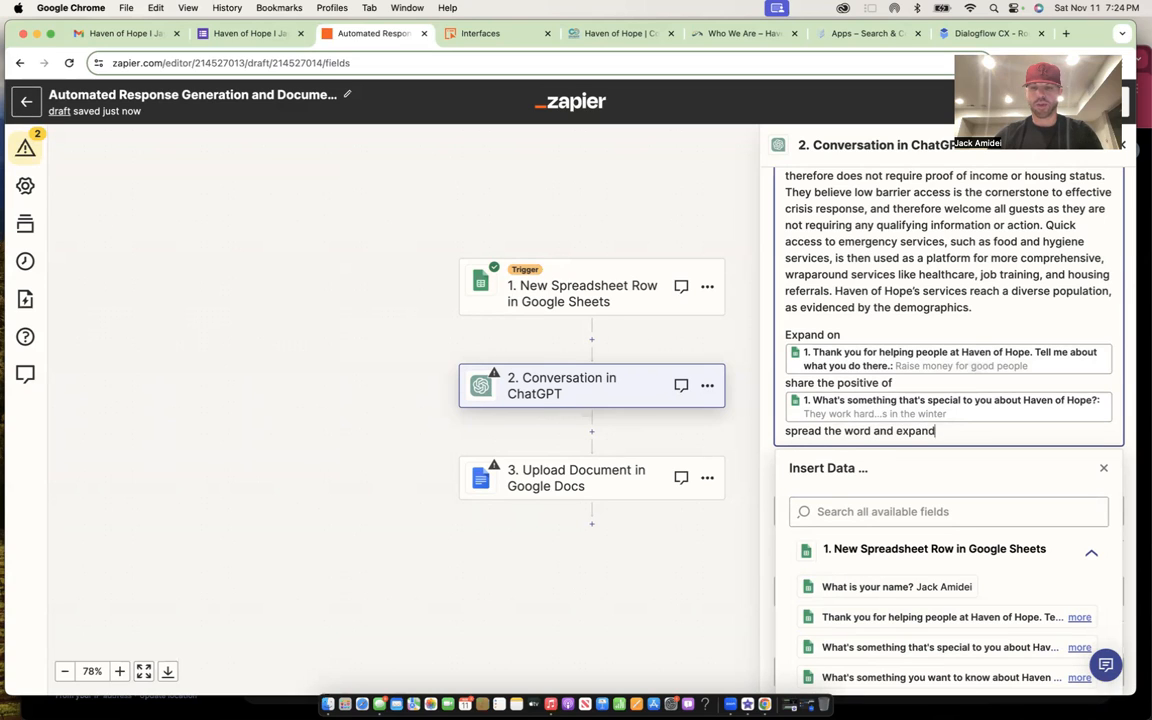
{"action": "scroll", "coordinate": [1023, 556], "scroll_direction": "down", "scroll_amount": 3}
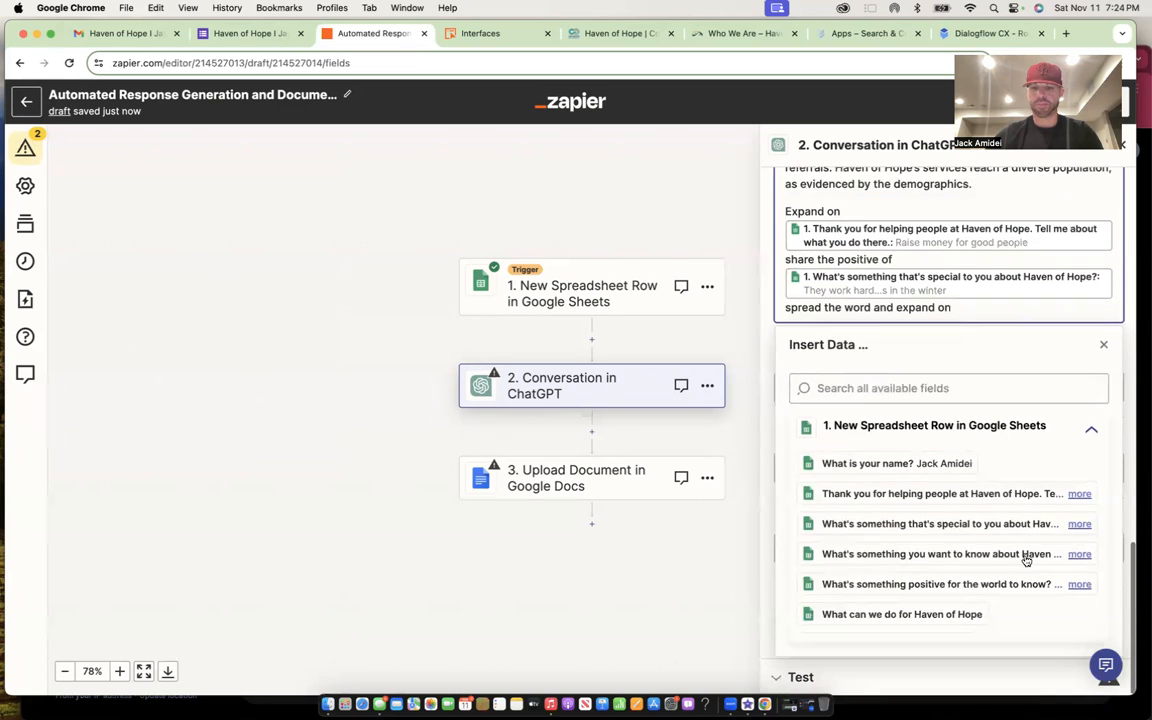
{"action": "left_click", "coordinate": [949, 558]}
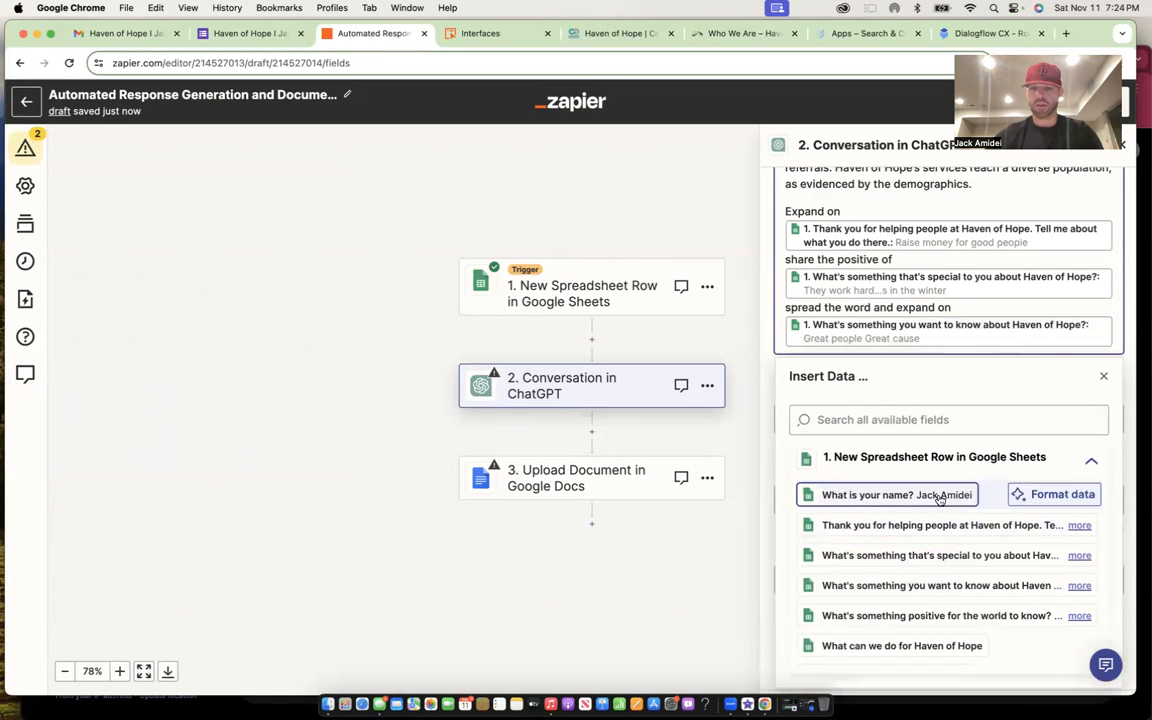
{"action": "scroll", "coordinate": [940, 500], "scroll_direction": "down", "scroll_amount": 1}
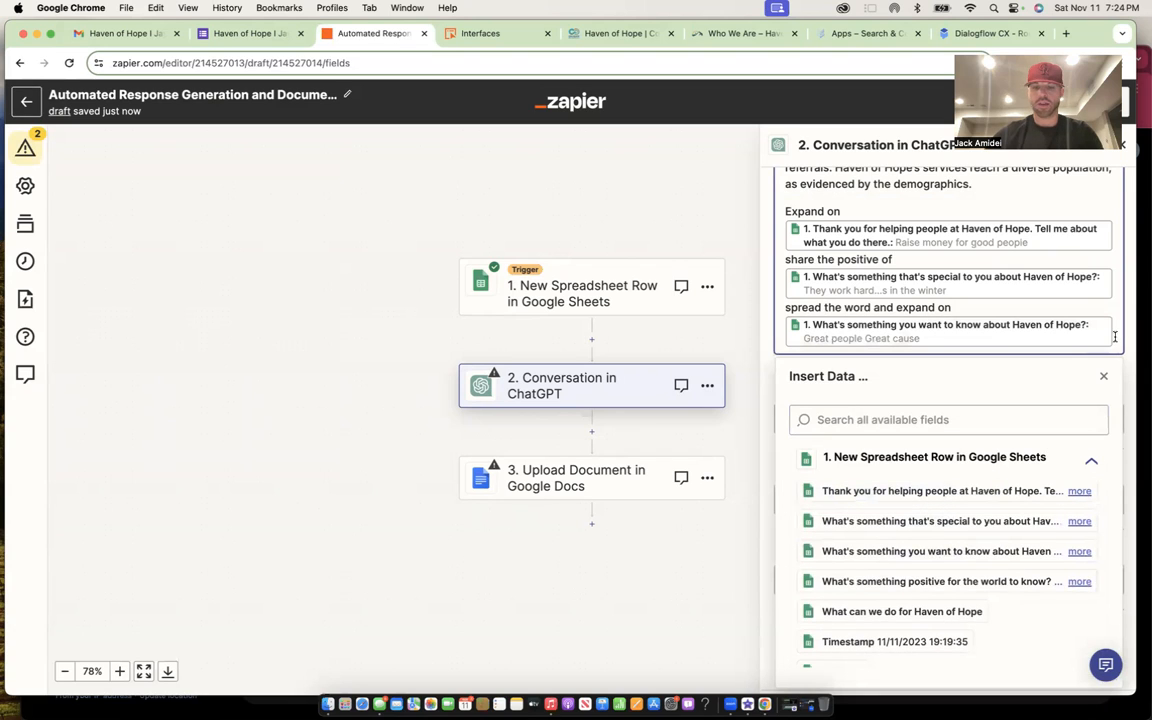
{"action": "type", "text": "make sure to wrap it"}
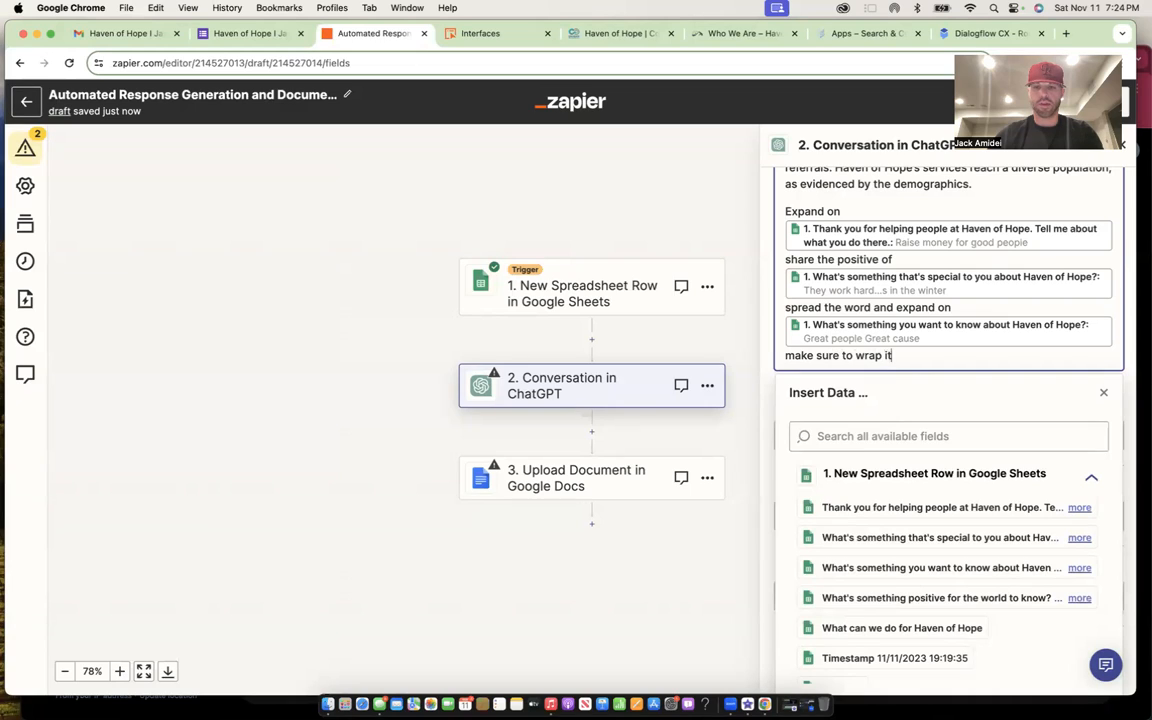
{"action": "type", "text": " all up with a warm messa"}
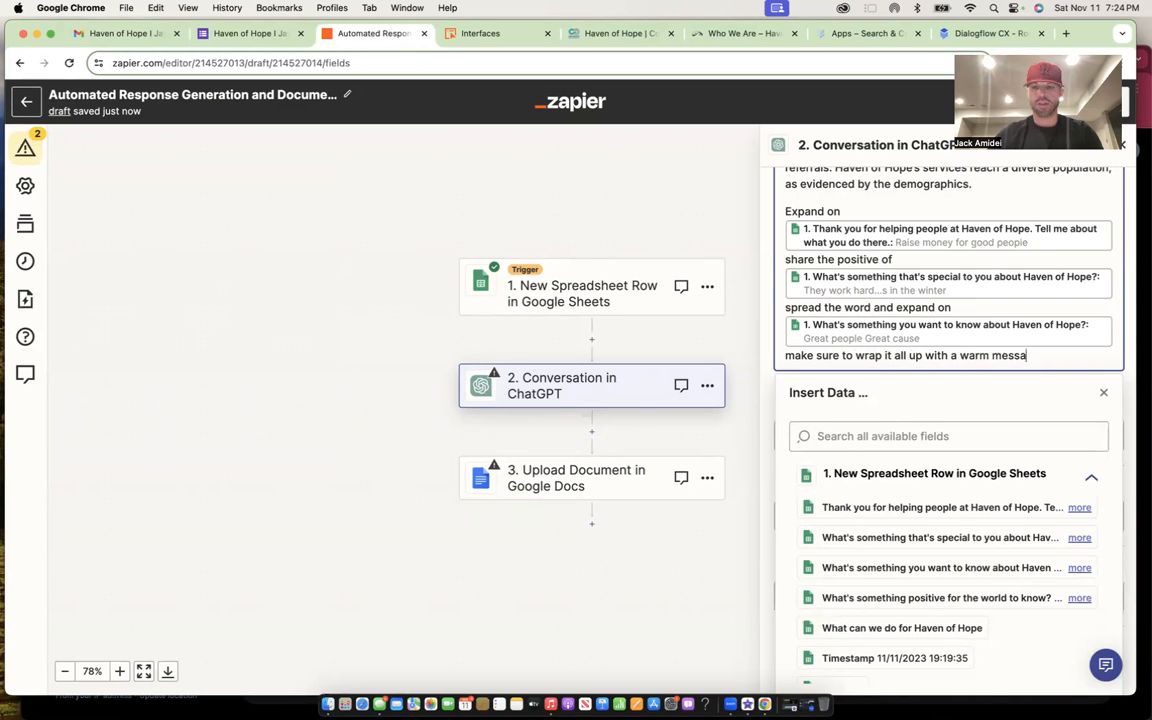
{"action": "type", "text": "ge about"}
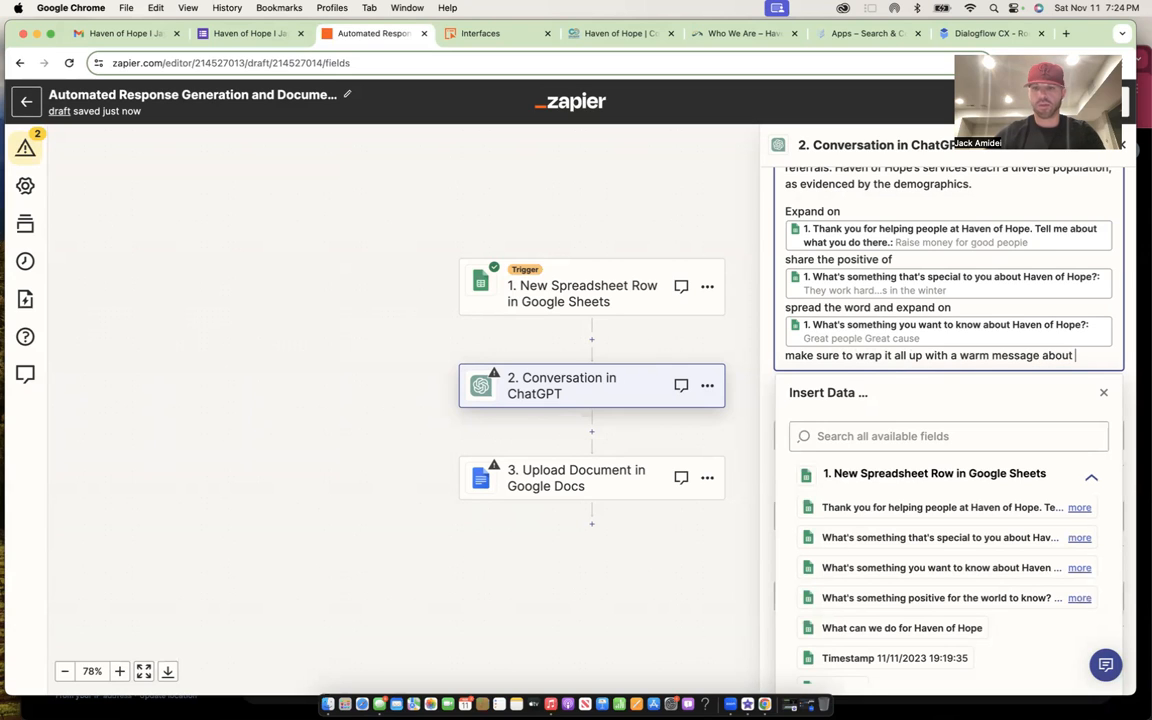
{"action": "scroll", "coordinate": [1000, 470], "scroll_direction": "down", "scroll_amount": 1}
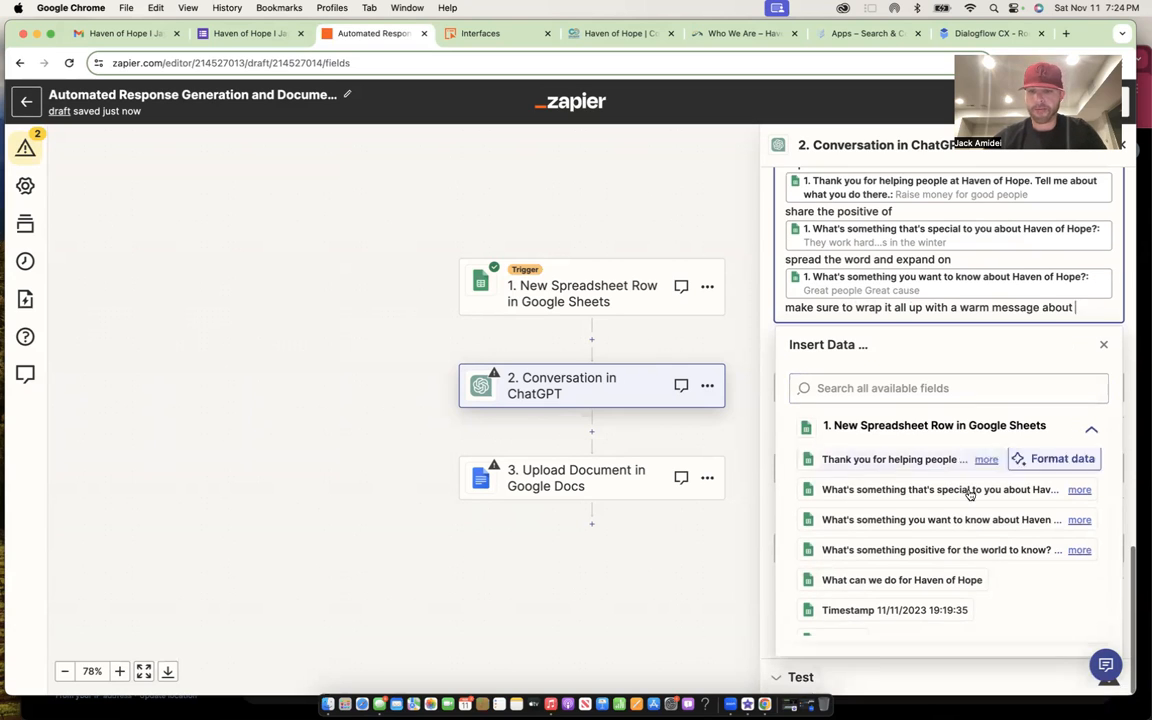
{"action": "left_click", "coordinate": [950, 553]}
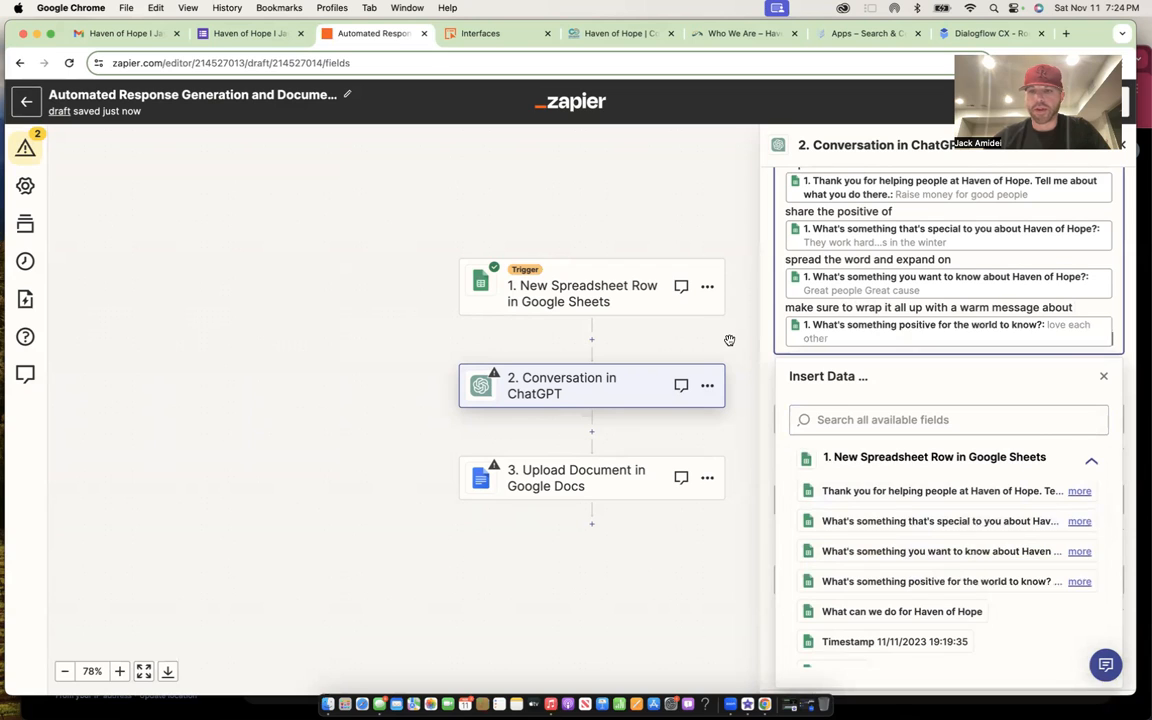
{"action": "left_click", "coordinate": [730, 340]}
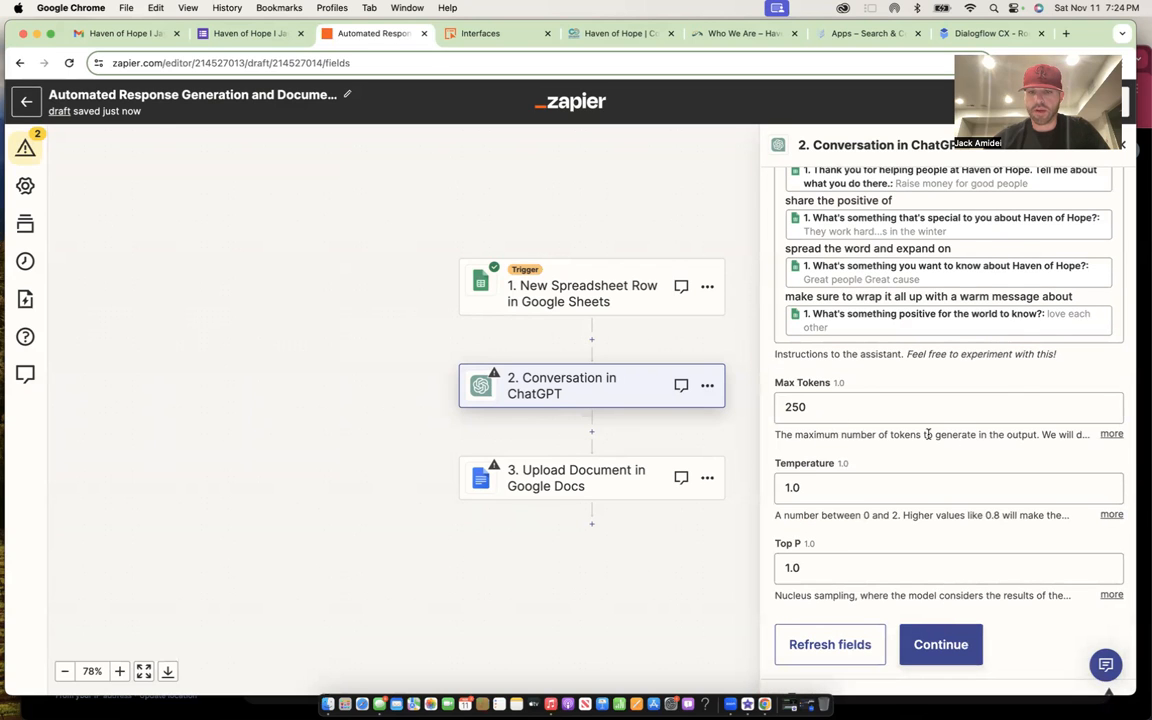
- Change Max Tokens from 250 to 2048 and Temperature from 1.0 to 0.4, then continue
{"action": "left_click", "coordinate": [879, 407]}
{"action": "double_click", "coordinate": [879, 407]}
{"action": "type", "text": "2048"}
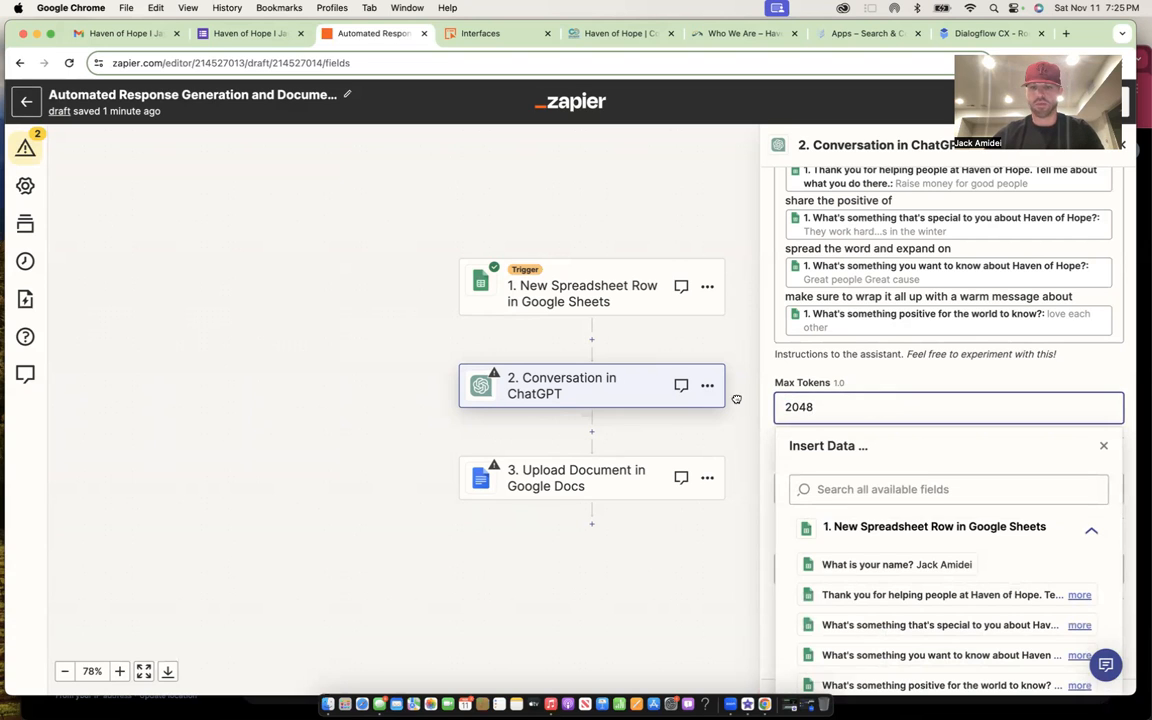
{"action": "left_click", "coordinate": [736, 399]}
{"action": "left_click", "coordinate": [819, 488]}
{"action": "double_click", "coordinate": [819, 488]}
{"action": "type", "text": "0.4"}
{"action": "left_click", "coordinate": [752, 512]}
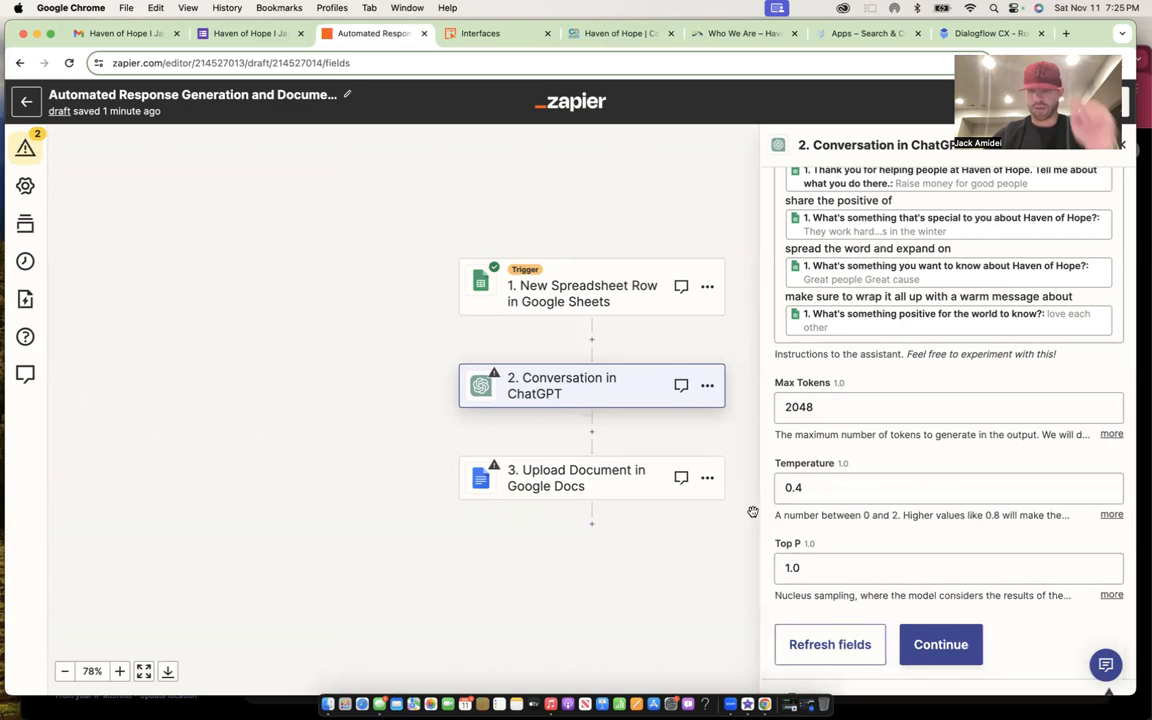
{"action": "left_click", "coordinate": [955, 622]}
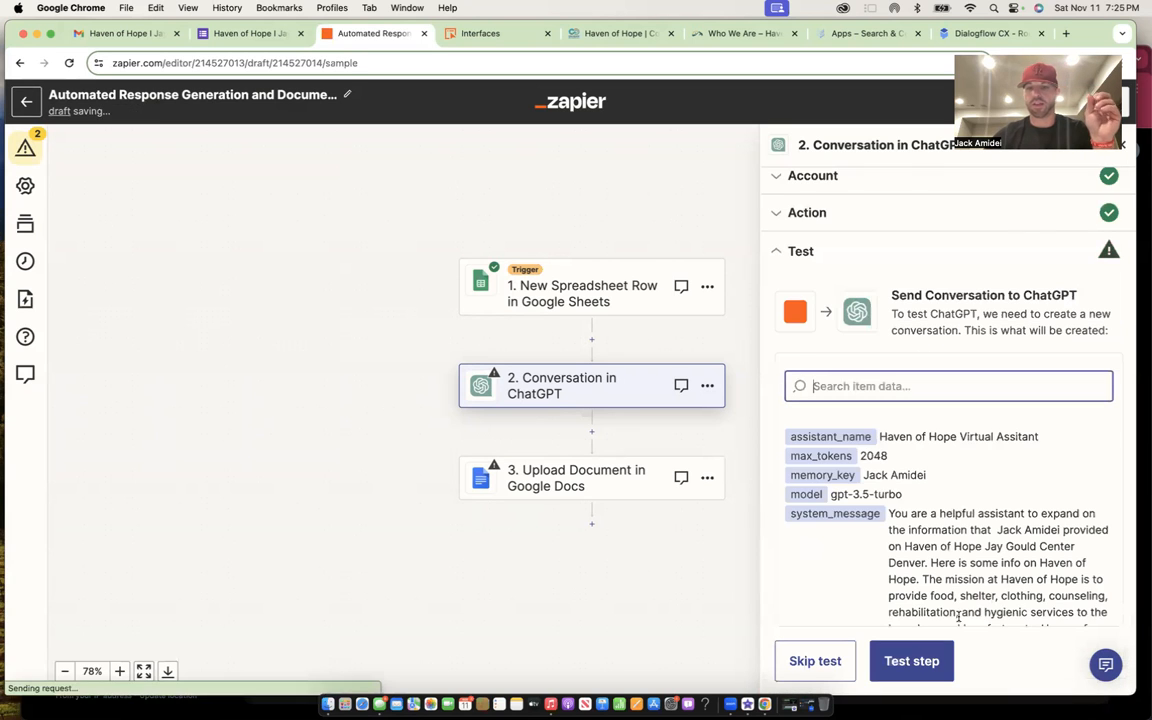
- Run the ChatGPT step test and continue once the assistant reply comes back
{"action": "scroll", "coordinate": [870, 475], "scroll_direction": "down", "scroll_amount": 3}
{"action": "left_click", "coordinate": [905, 656]}
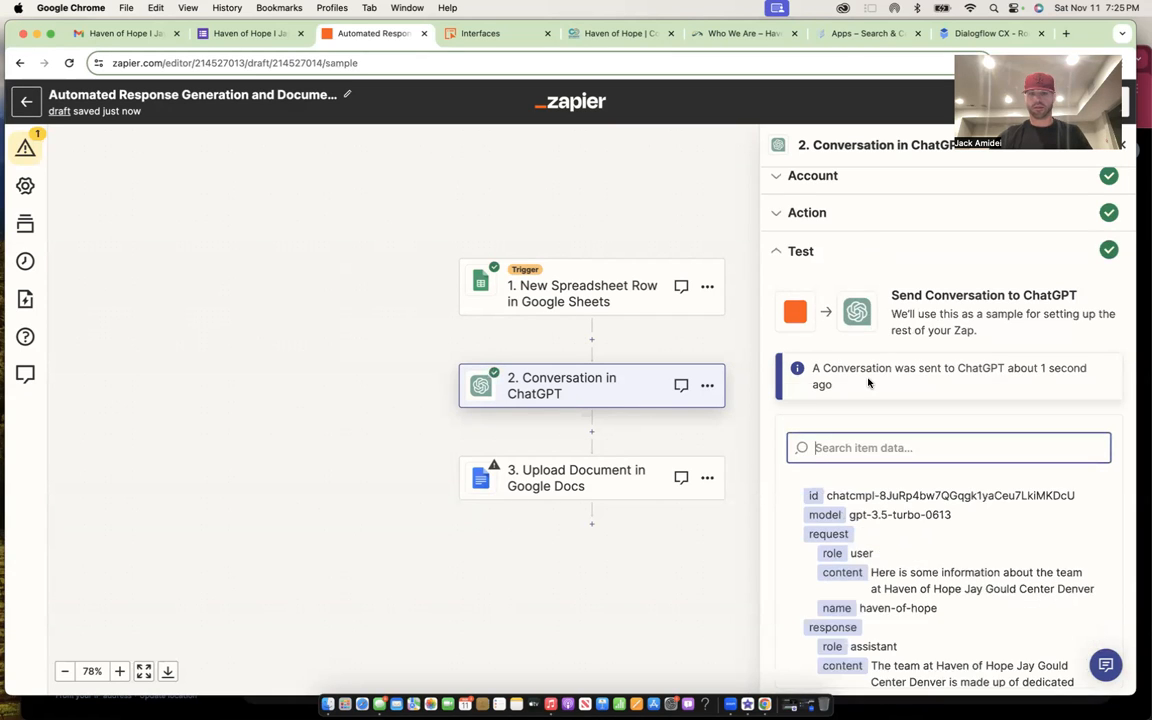
{"action": "left_click", "coordinate": [935, 650]}
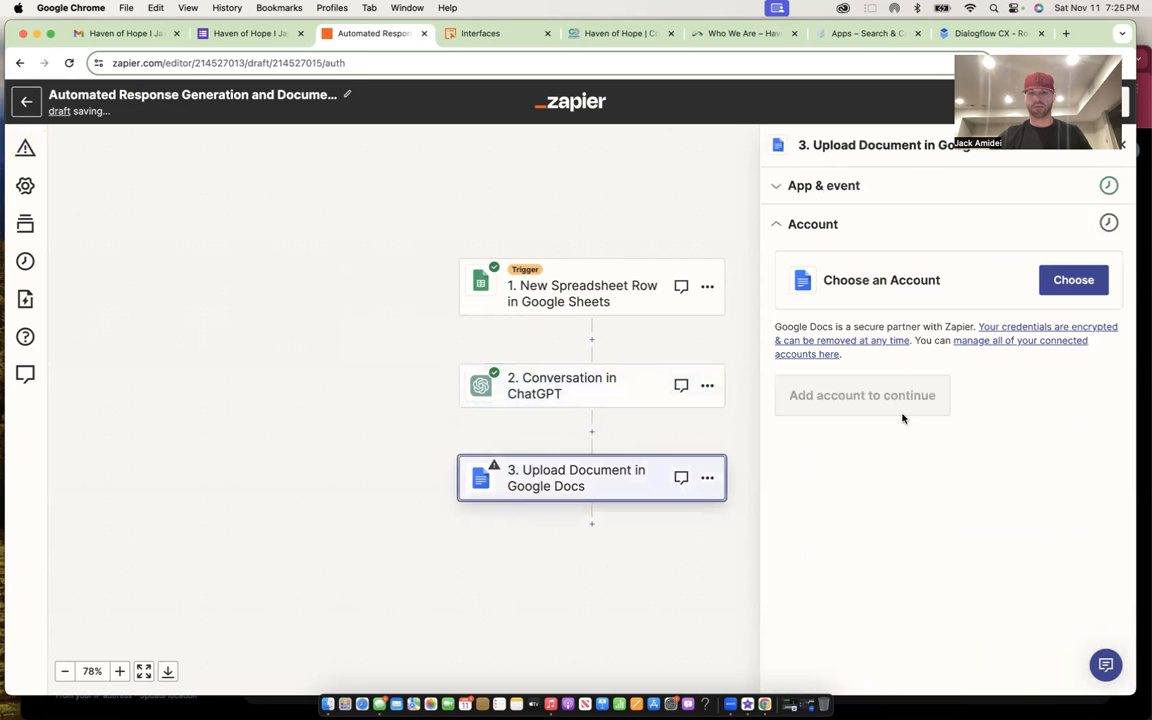
- Connect the Google Docs account to the upload step
{"action": "left_click", "coordinate": [1070, 283]}
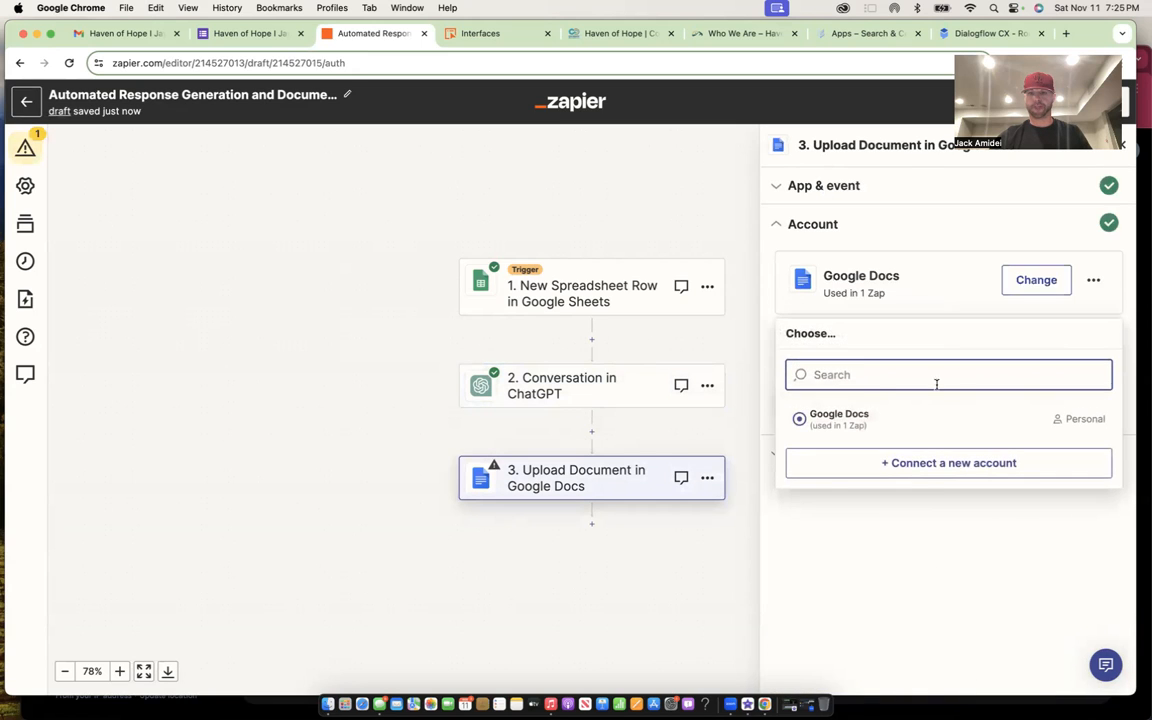
{"action": "left_click", "coordinate": [836, 414]}
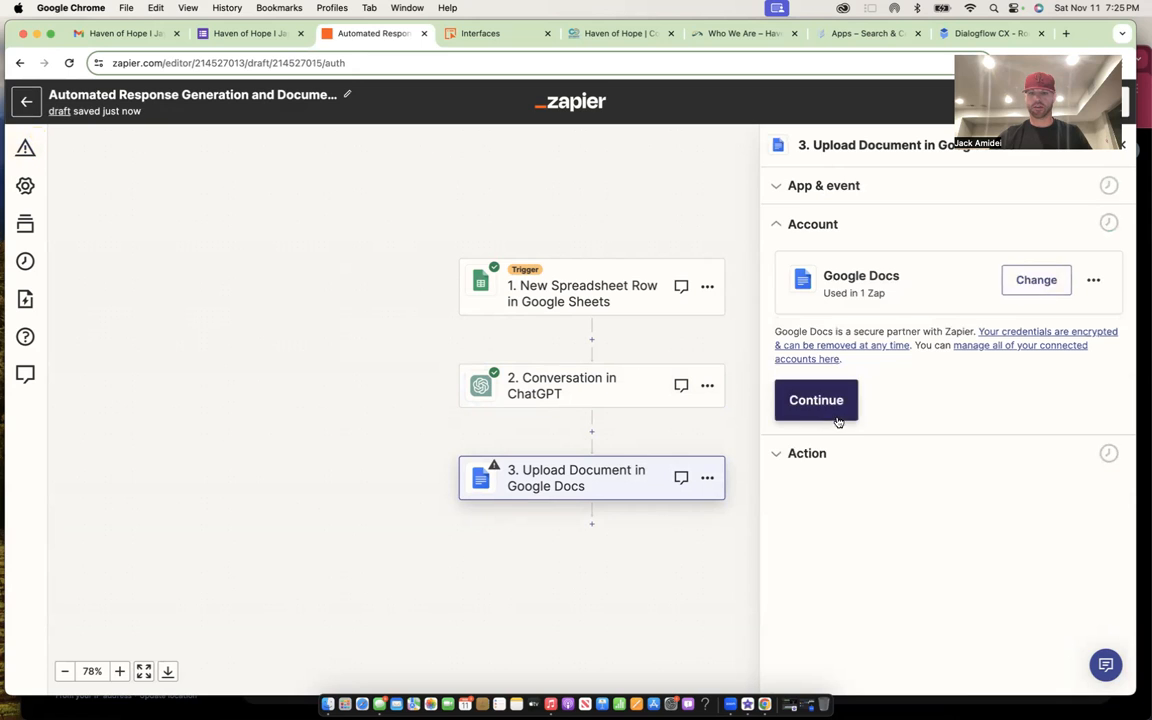
{"action": "left_click", "coordinate": [836, 412]}
- Set the File field to the ChatGPT step's Reply output
{"action": "left_click", "coordinate": [854, 324]}
{"action": "left_click", "coordinate": [897, 269]}
{"action": "left_click", "coordinate": [868, 328]}
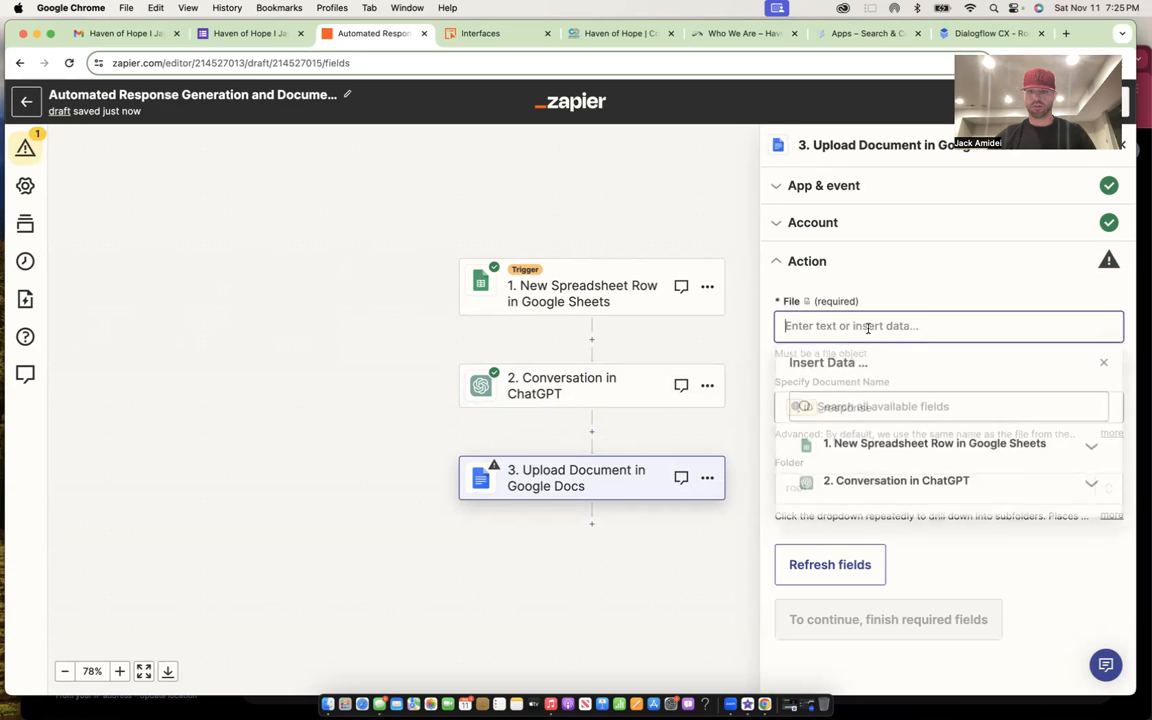
{"action": "left_click", "coordinate": [879, 483]}
{"action": "scroll", "coordinate": [914, 530], "scroll_direction": "down", "scroll_amount": 2}
{"action": "scroll", "coordinate": [914, 530], "scroll_direction": "down", "scroll_amount": 5}
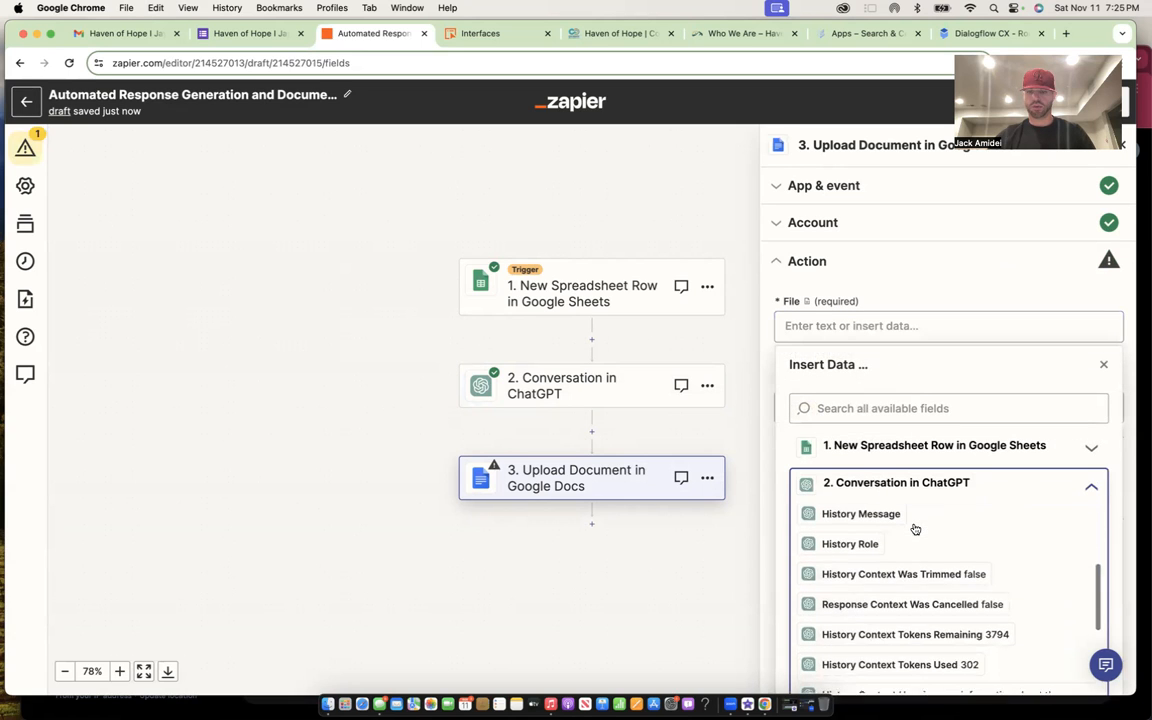
{"action": "scroll", "coordinate": [914, 529], "scroll_direction": "down", "scroll_amount": 5}
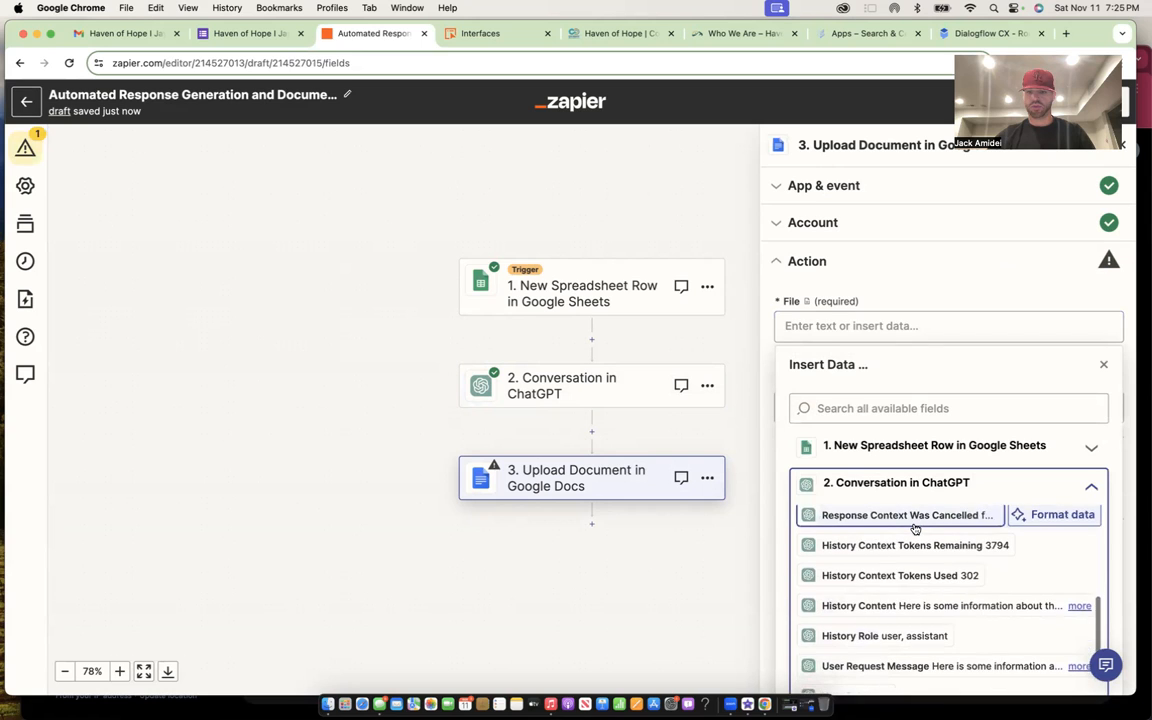
{"action": "scroll", "coordinate": [914, 529], "scroll_direction": "up", "scroll_amount": 3}
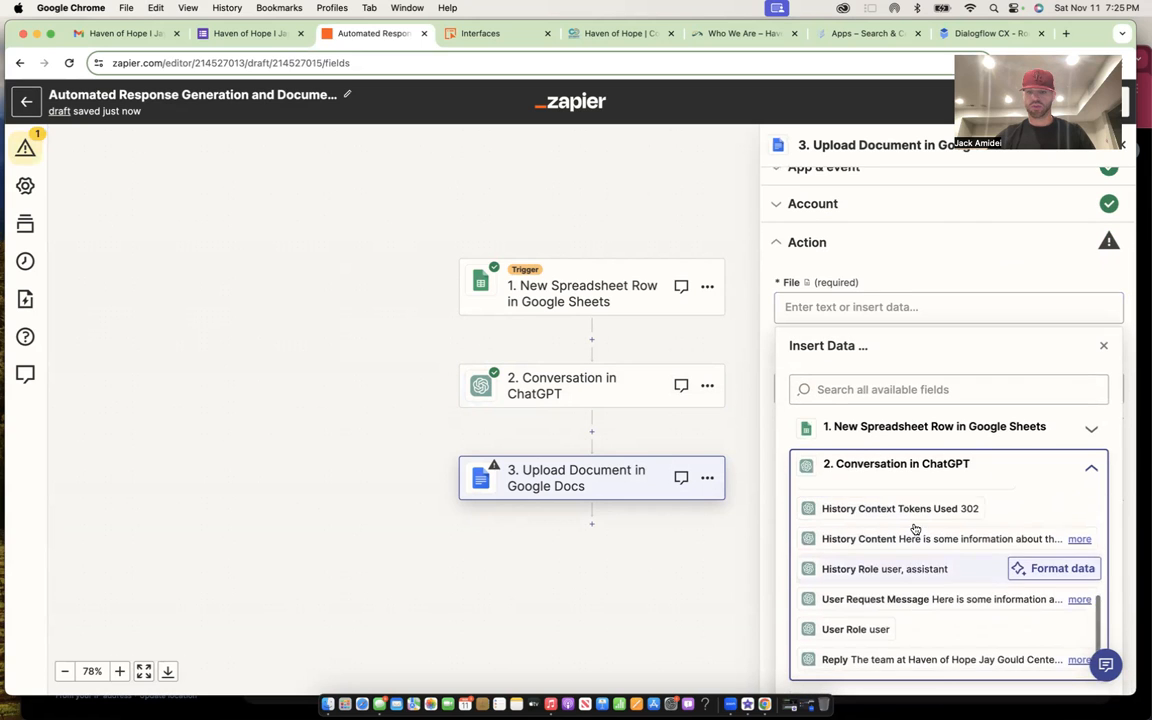
{"action": "scroll", "coordinate": [914, 529], "scroll_direction": "down", "scroll_amount": 2}
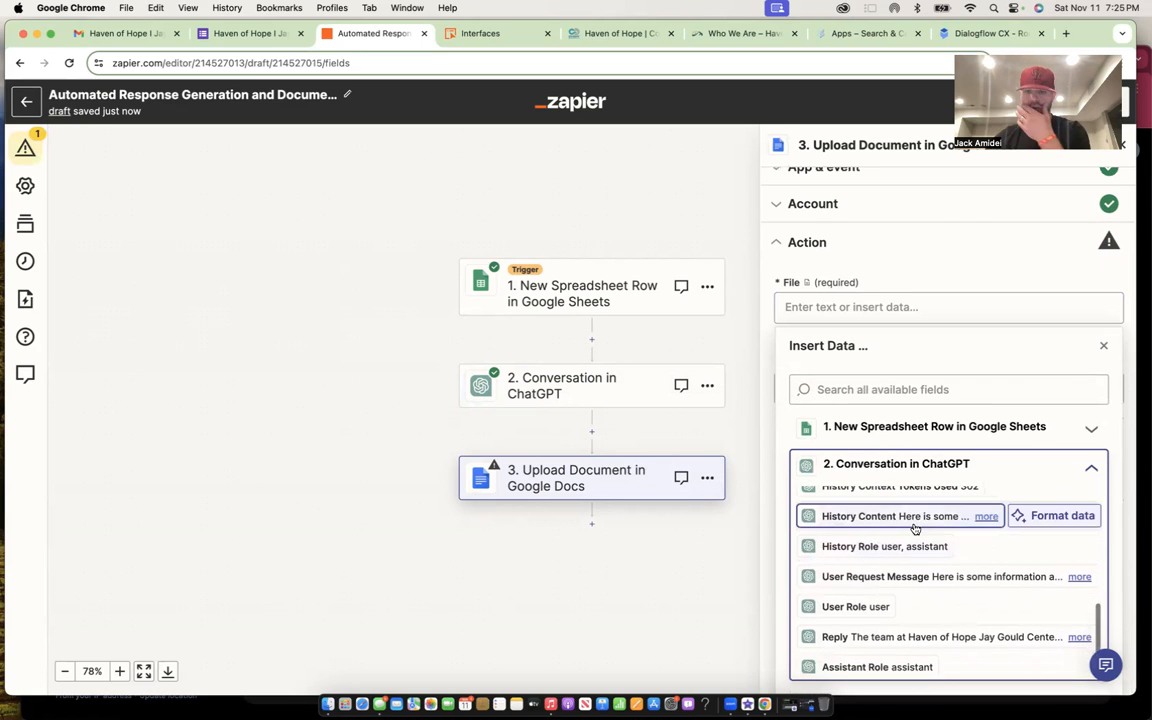
{"action": "left_click", "coordinate": [916, 637]}
{"action": "left_click", "coordinate": [752, 500]}
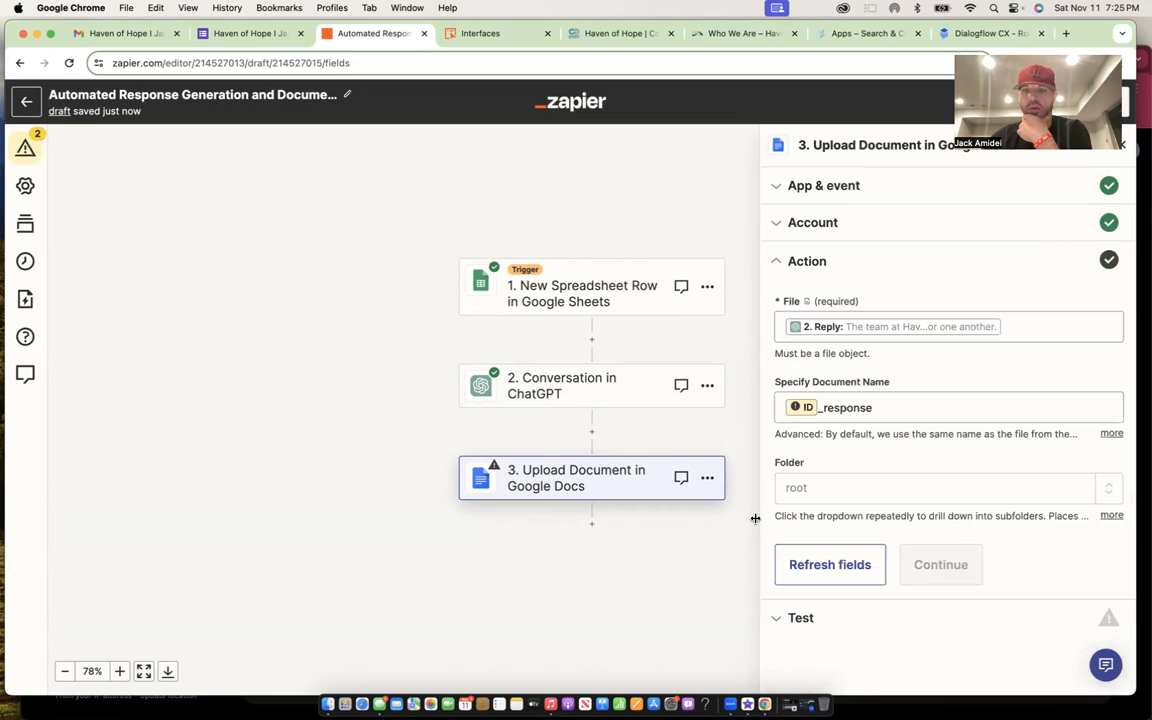
- Prepend the 'What is your name?' answer to ID_response in Document Name, keep the root folder, and continue
{"action": "left_click", "coordinate": [896, 407]}
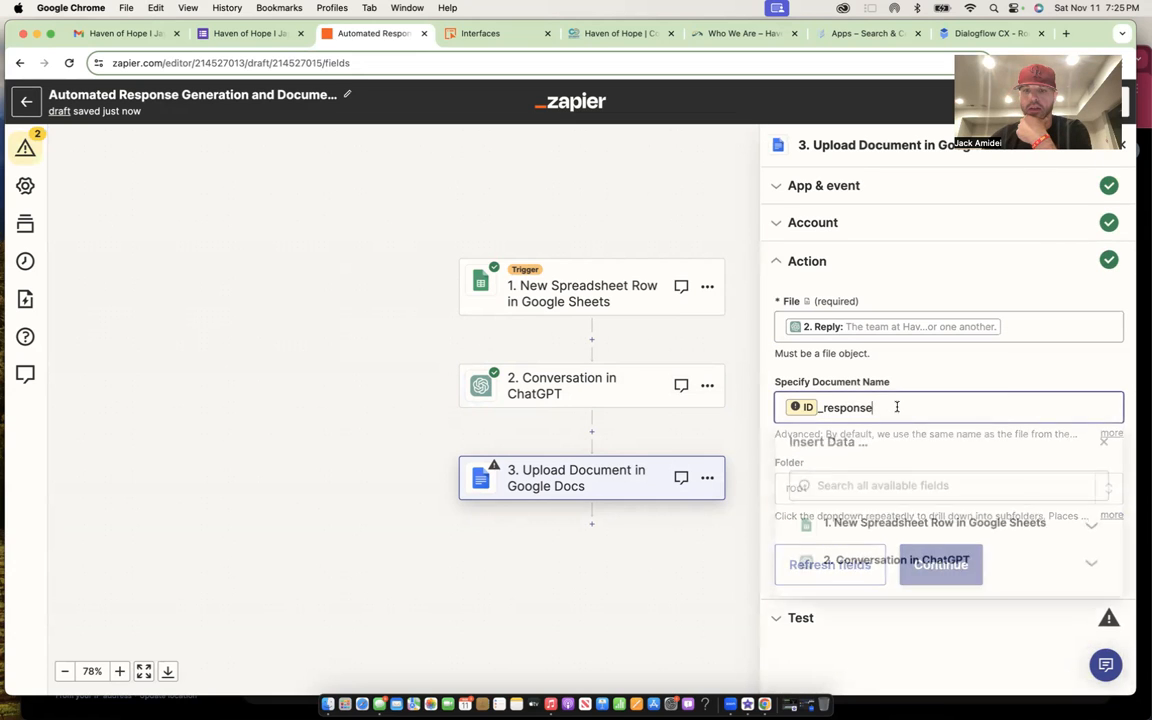
{"action": "left_click", "coordinate": [714, 560]}
{"action": "left_click", "coordinate": [903, 410]}
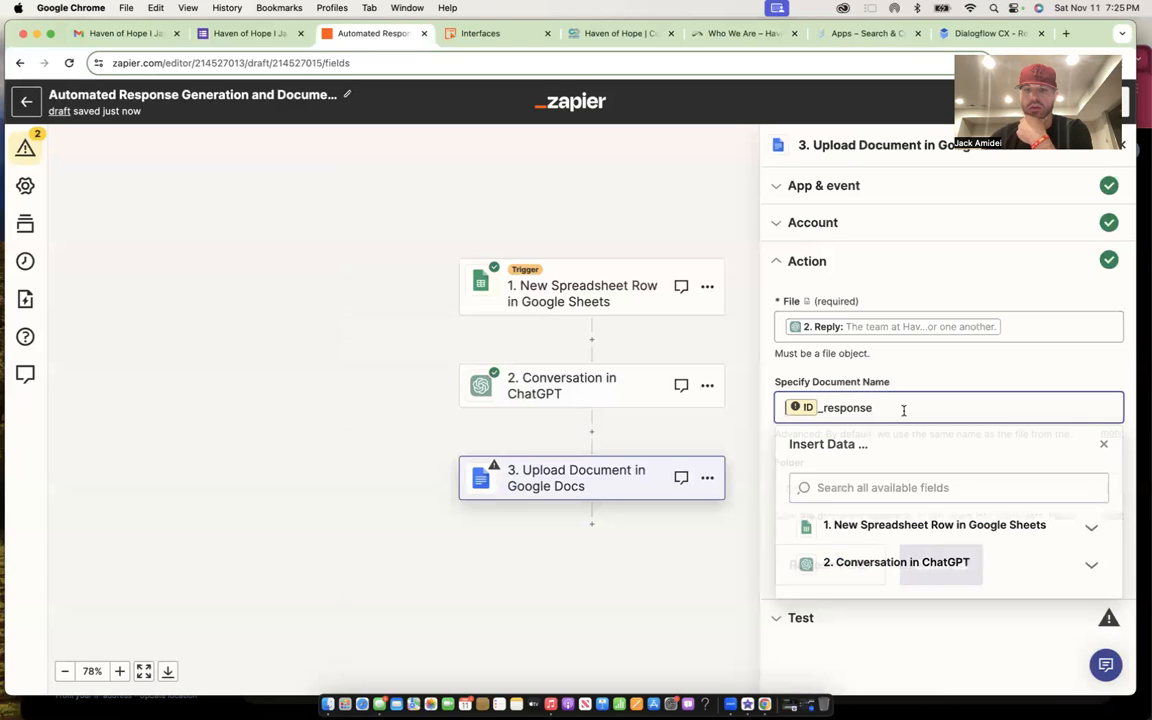
{"action": "left_click", "coordinate": [909, 528]}
{"action": "left_click", "coordinate": [916, 565]}
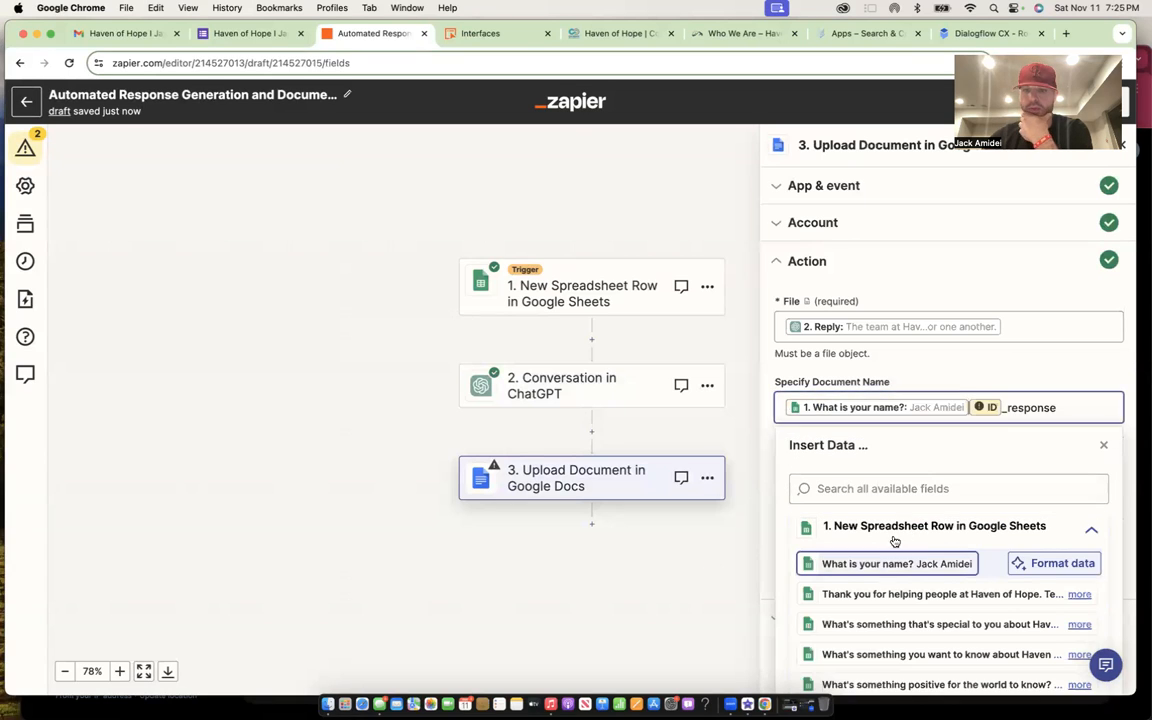
{"action": "left_click", "coordinate": [715, 571]}
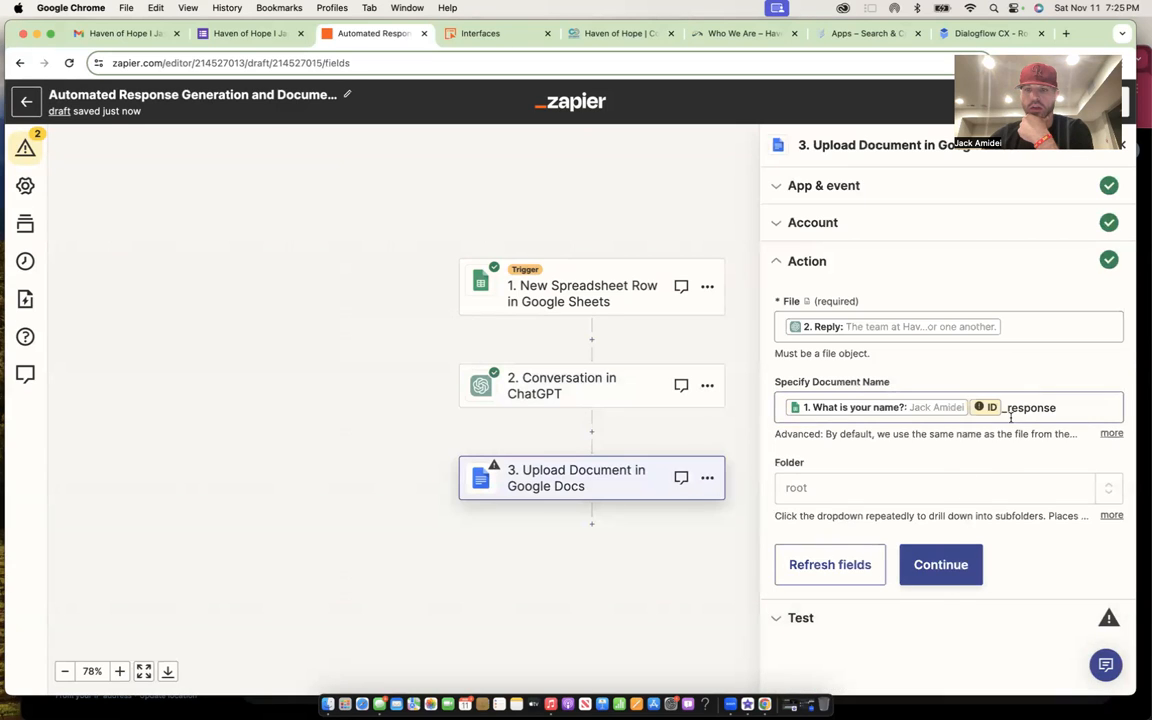
{"action": "left_click", "coordinate": [952, 484]}
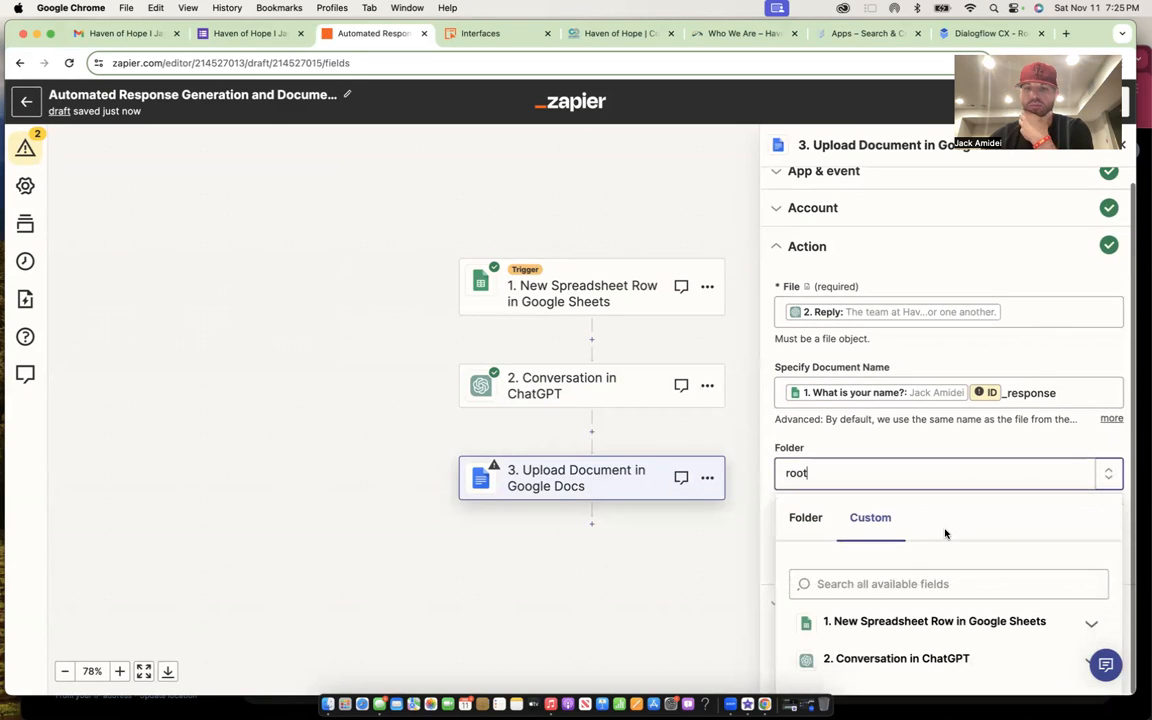
{"action": "left_click", "coordinate": [694, 589]}
{"action": "left_click", "coordinate": [941, 565]}
{"action": "scroll", "coordinate": [947, 566], "scroll_direction": "down", "scroll_amount": 10}
{"action": "scroll", "coordinate": [948, 566], "scroll_direction": "down", "scroll_amount": 2}
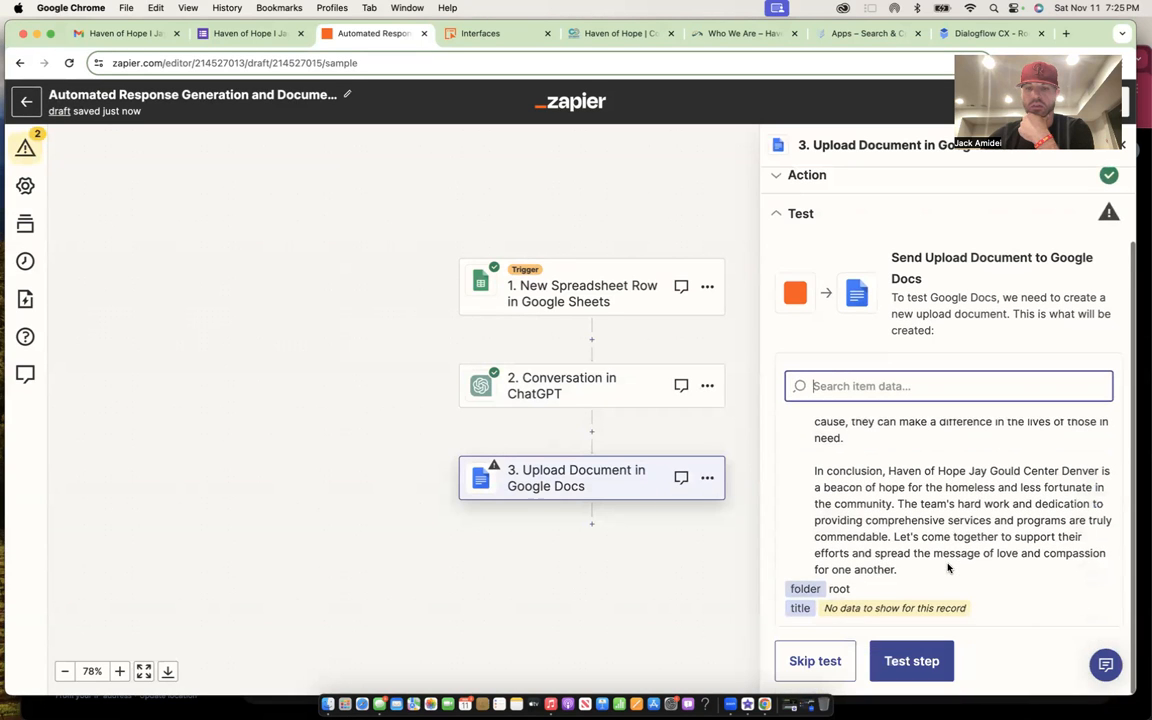
- Test the Docs upload, publish the zap, and close the 'Your Zap is on!' message
{"action": "left_click", "coordinate": [903, 661]}
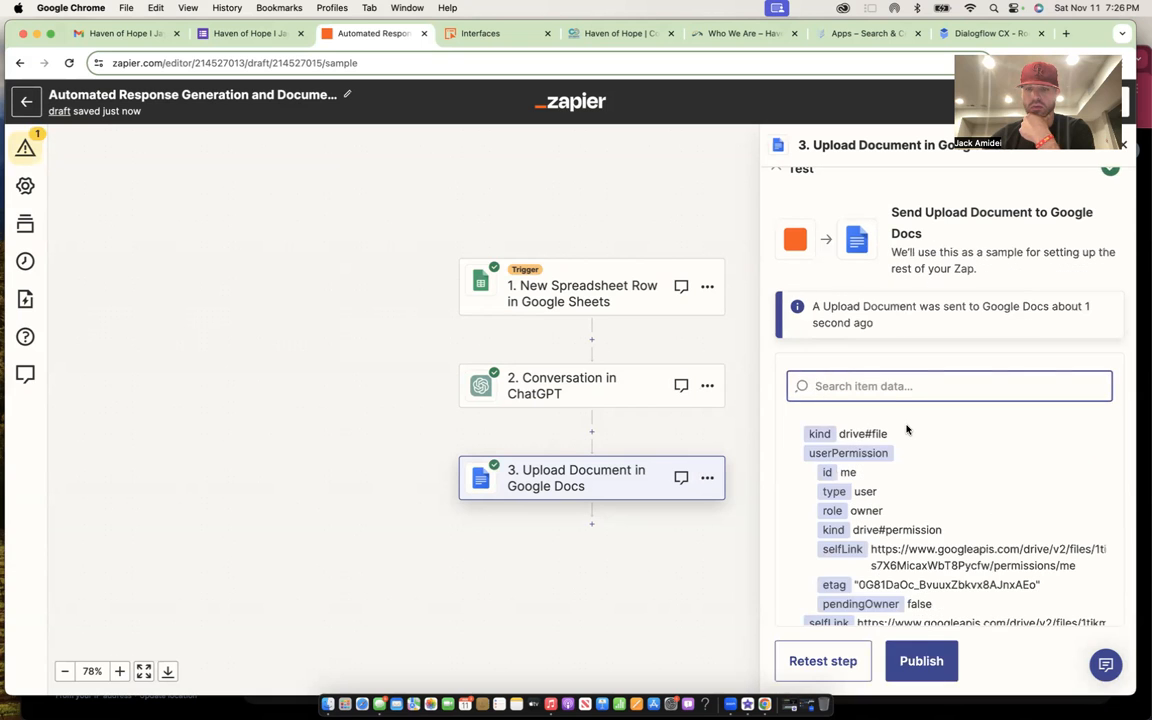
{"action": "scroll", "coordinate": [907, 430], "scroll_direction": "down", "scroll_amount": 10}
{"action": "scroll", "coordinate": [907, 430], "scroll_direction": "down", "scroll_amount": 5}
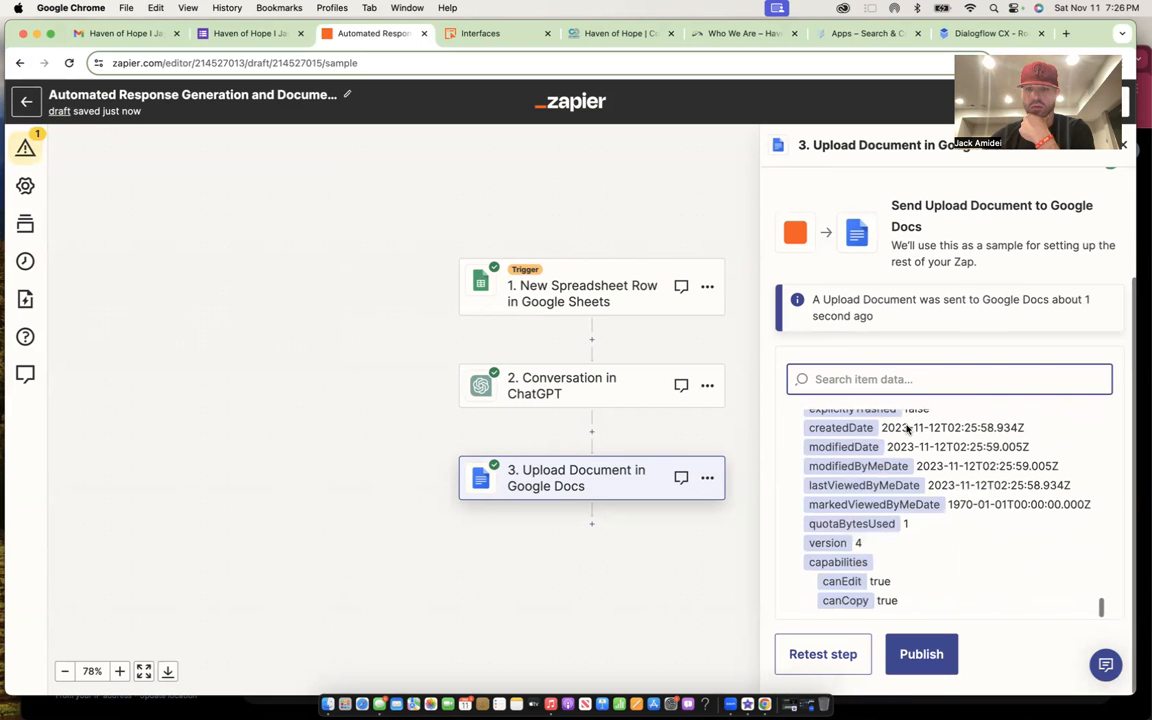
{"action": "left_click", "coordinate": [920, 656]}
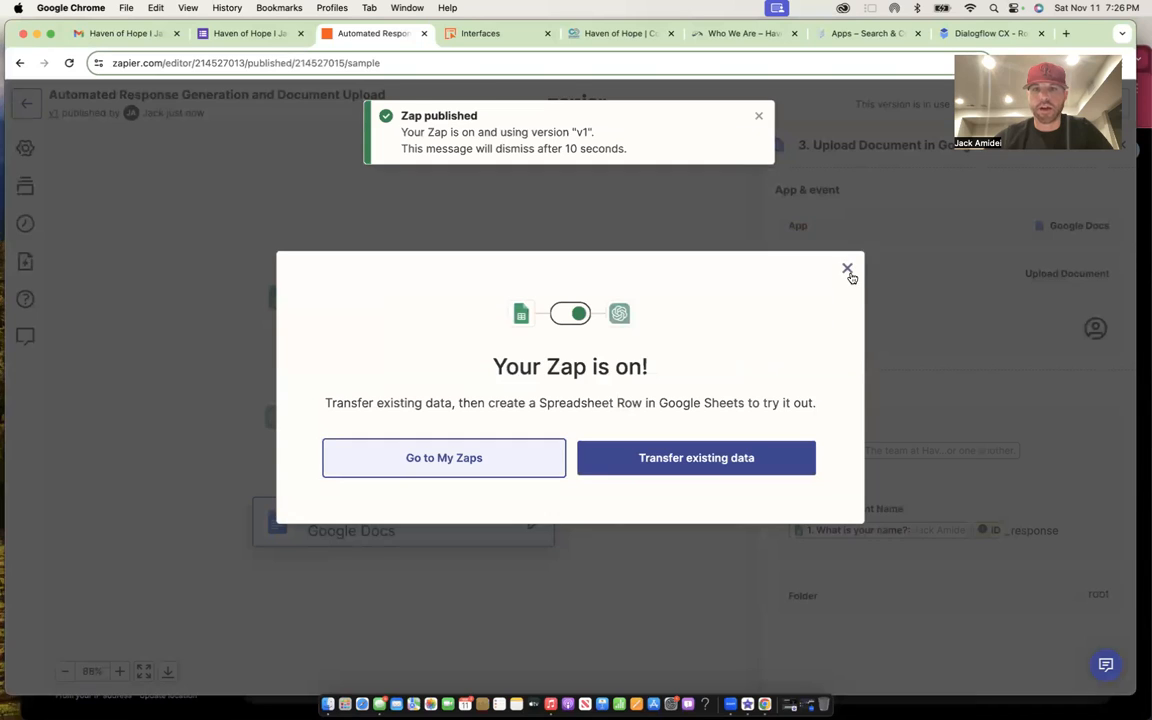
{"action": "left_click", "coordinate": [848, 269]}
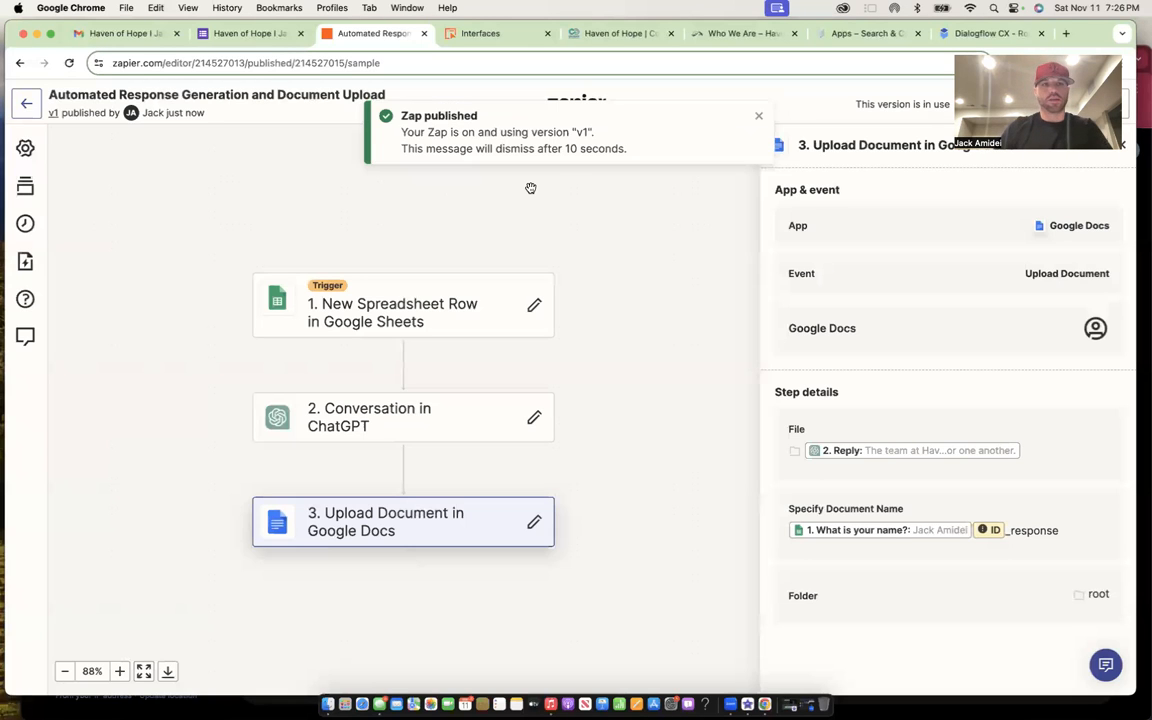
- Bring the Chrome window forward and return to the Website FAQ document via Docs home
{"action": "left_click", "coordinate": [1143, 204]}
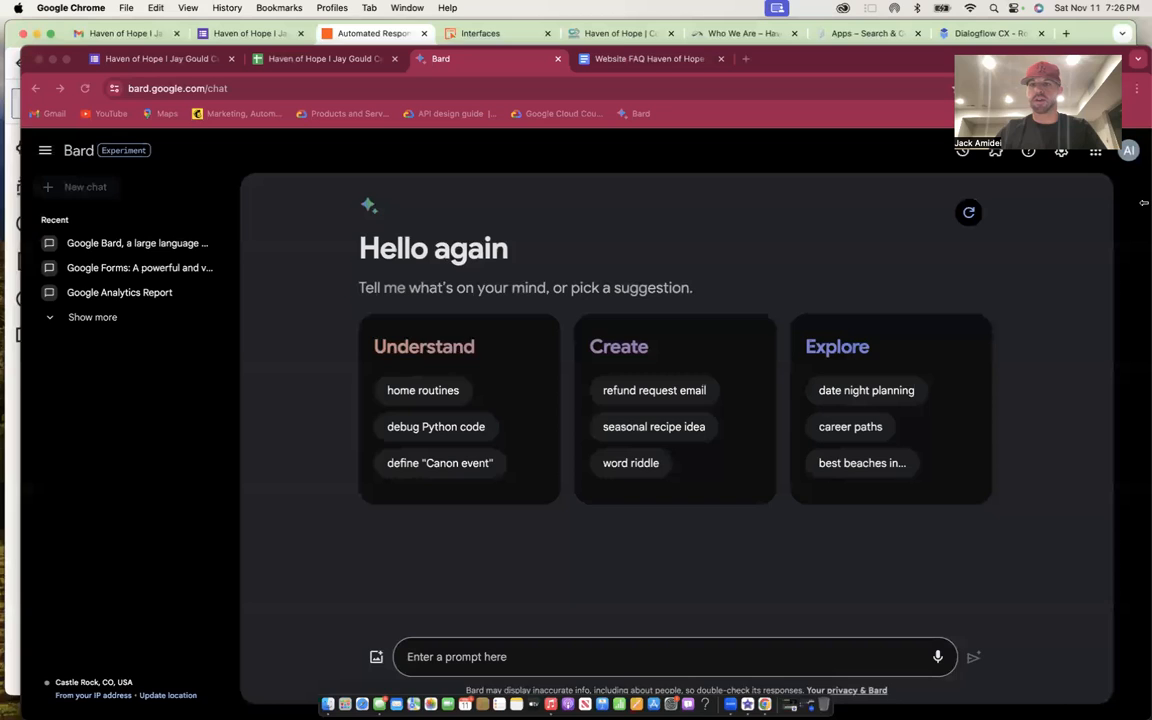
{"action": "left_click", "coordinate": [590, 58]}
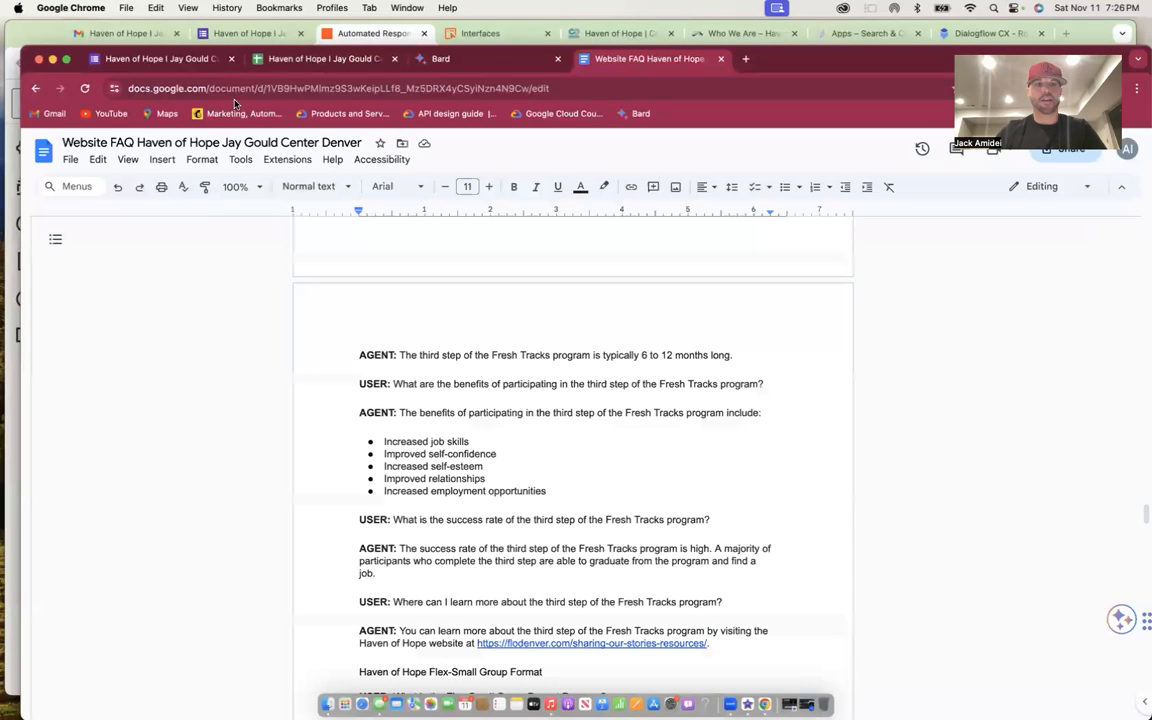
{"action": "left_click", "coordinate": [46, 151]}
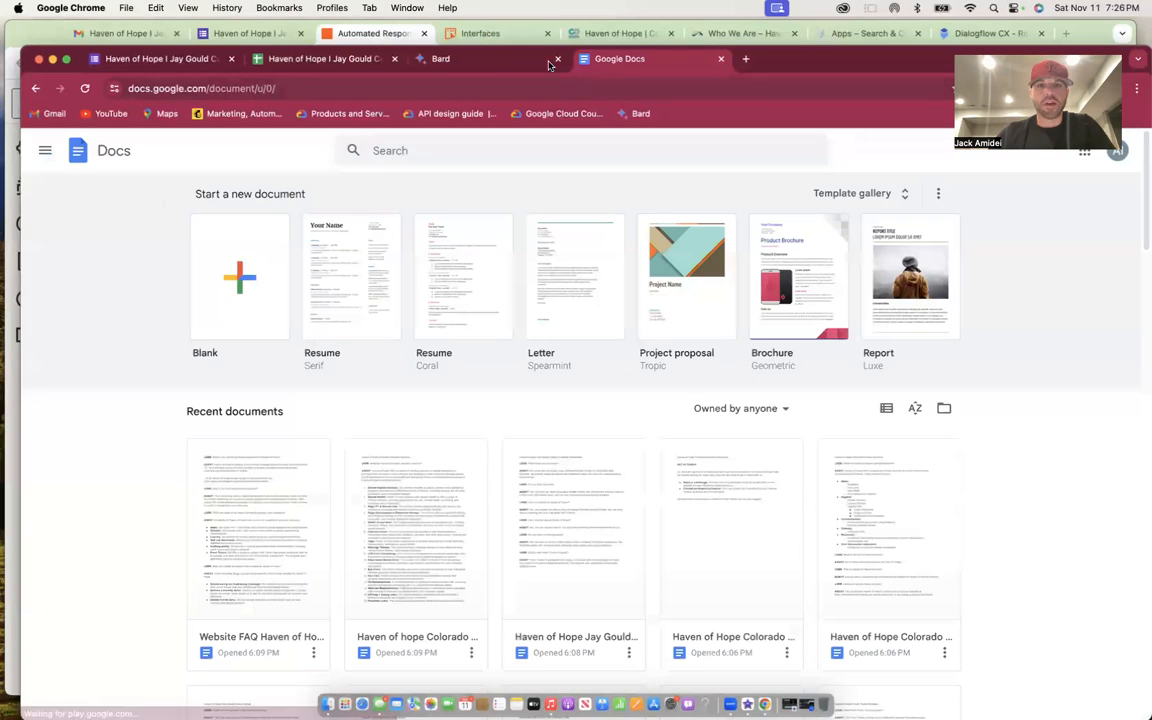
{"action": "left_click", "coordinate": [470, 60]}
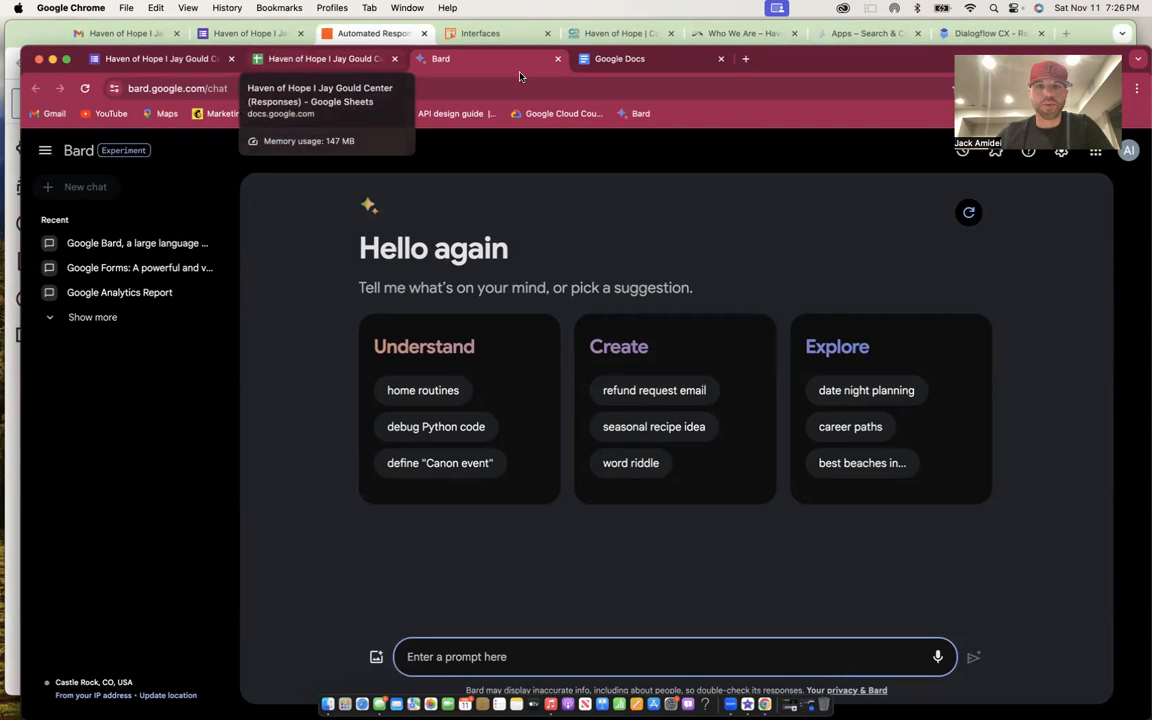
{"action": "left_click", "coordinate": [648, 62]}
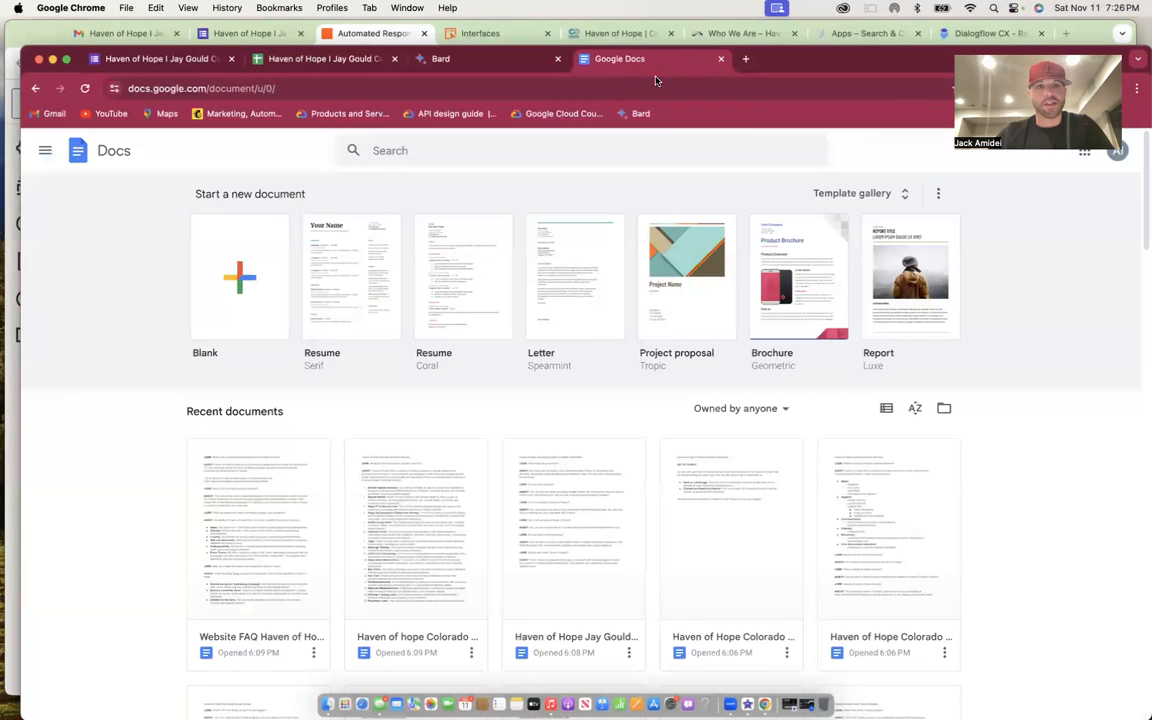
{"action": "left_click", "coordinate": [34, 89]}
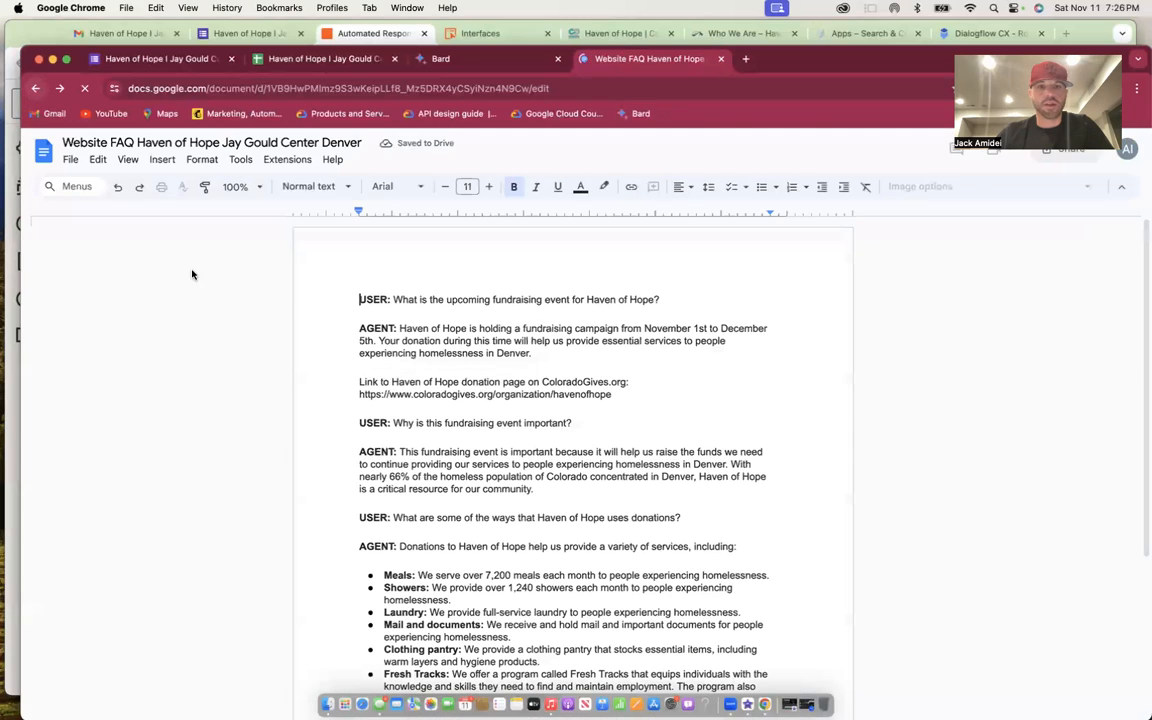
- Select the FAQ text from its end up to the first line
{"action": "scroll", "coordinate": [538, 407], "scroll_direction": "down", "scroll_amount": 2}
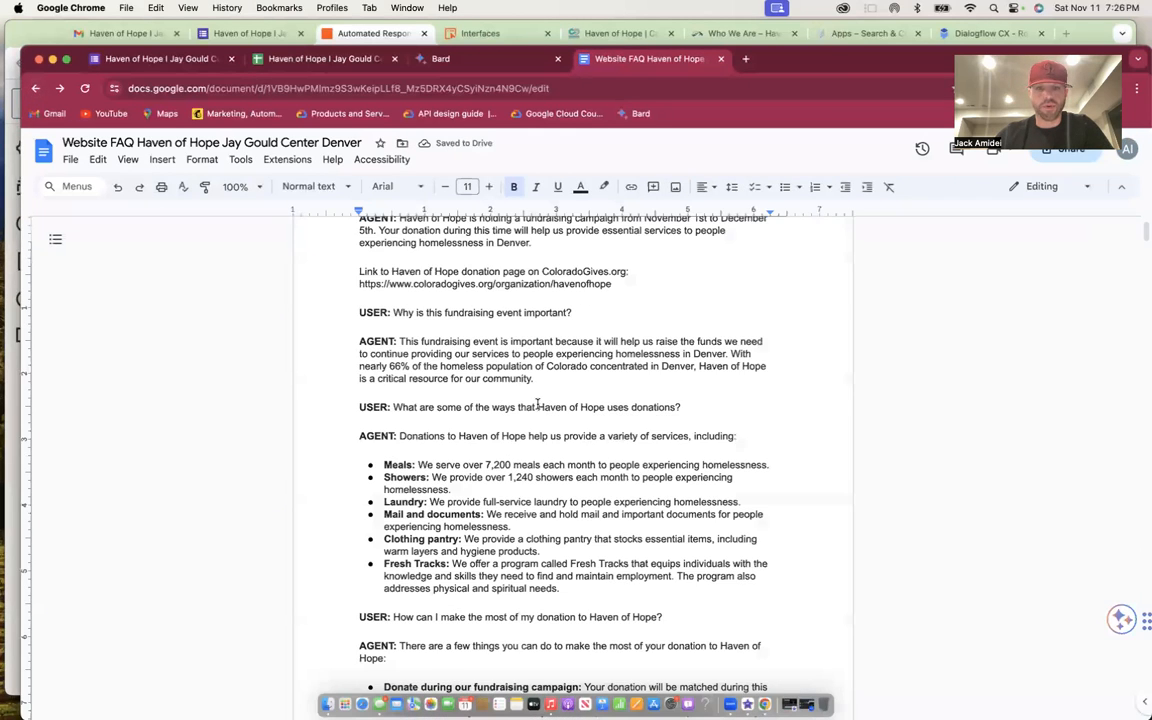
{"action": "scroll", "coordinate": [538, 404], "scroll_direction": "down", "scroll_amount": 20}
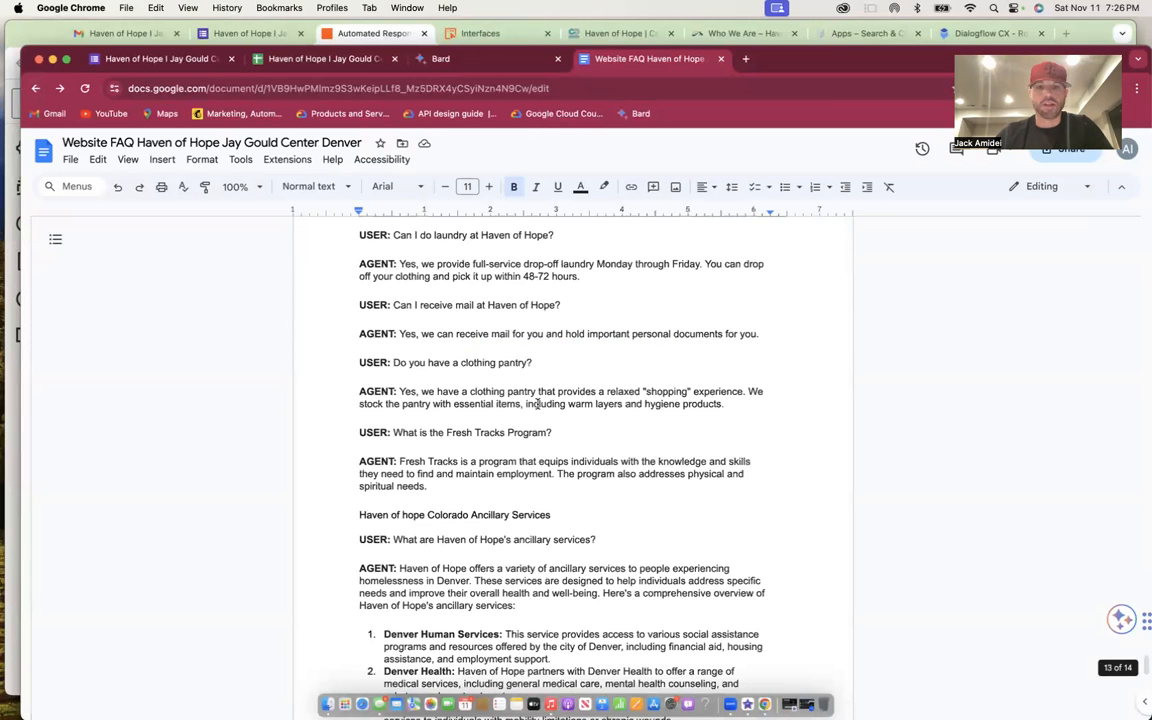
{"action": "scroll", "coordinate": [549, 415], "scroll_direction": "down", "scroll_amount": 10}
{"action": "left_click_drag", "start_coordinate": [627, 463], "coordinate": [395, 8]}
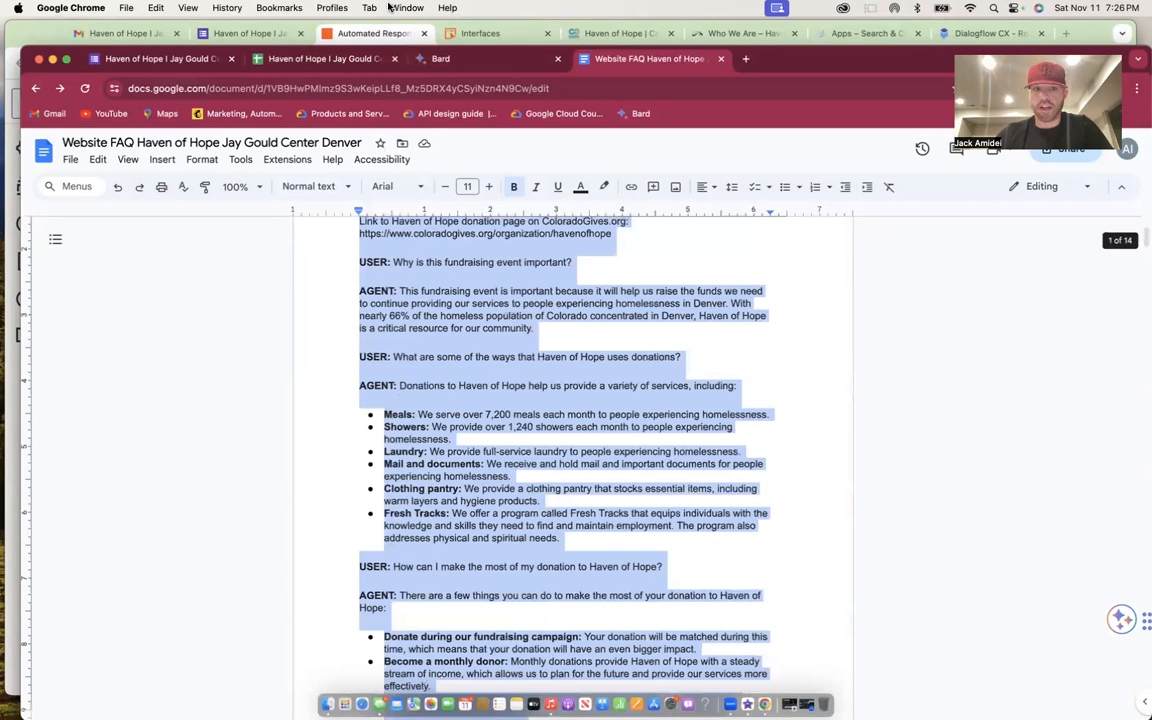
{"action": "left_click_drag", "start_coordinate": [396, 221], "coordinate": [348, 259]}
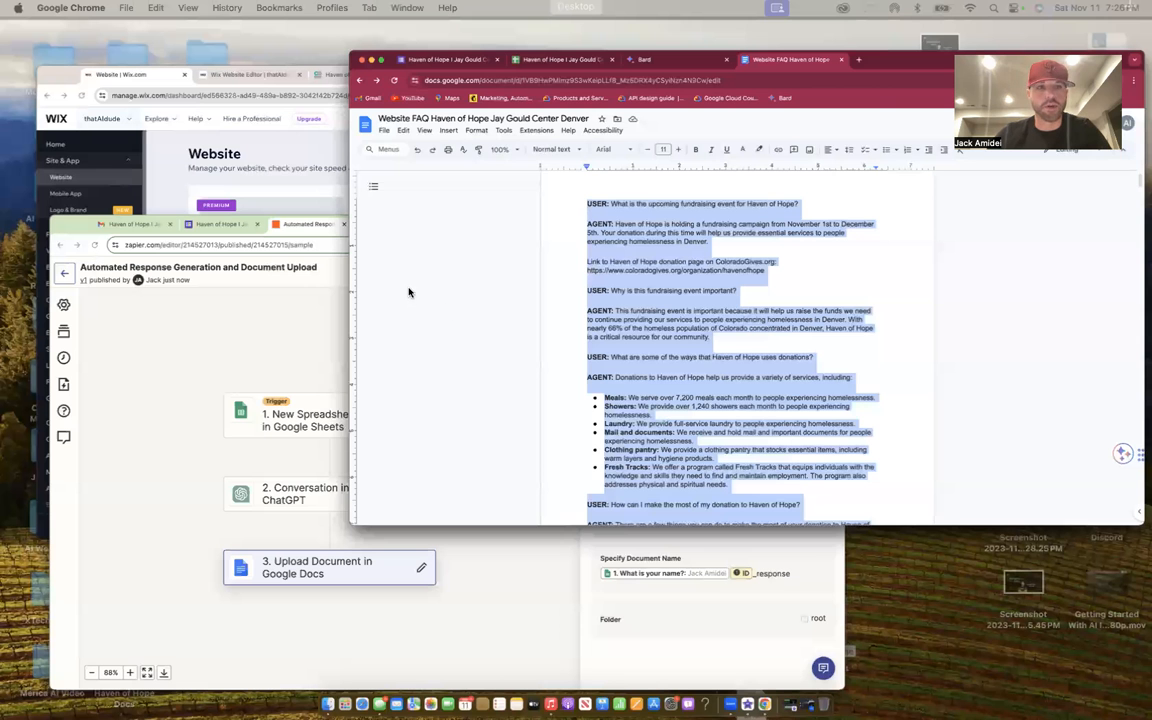
{"action": "key", "text": "ctrl+Up"}
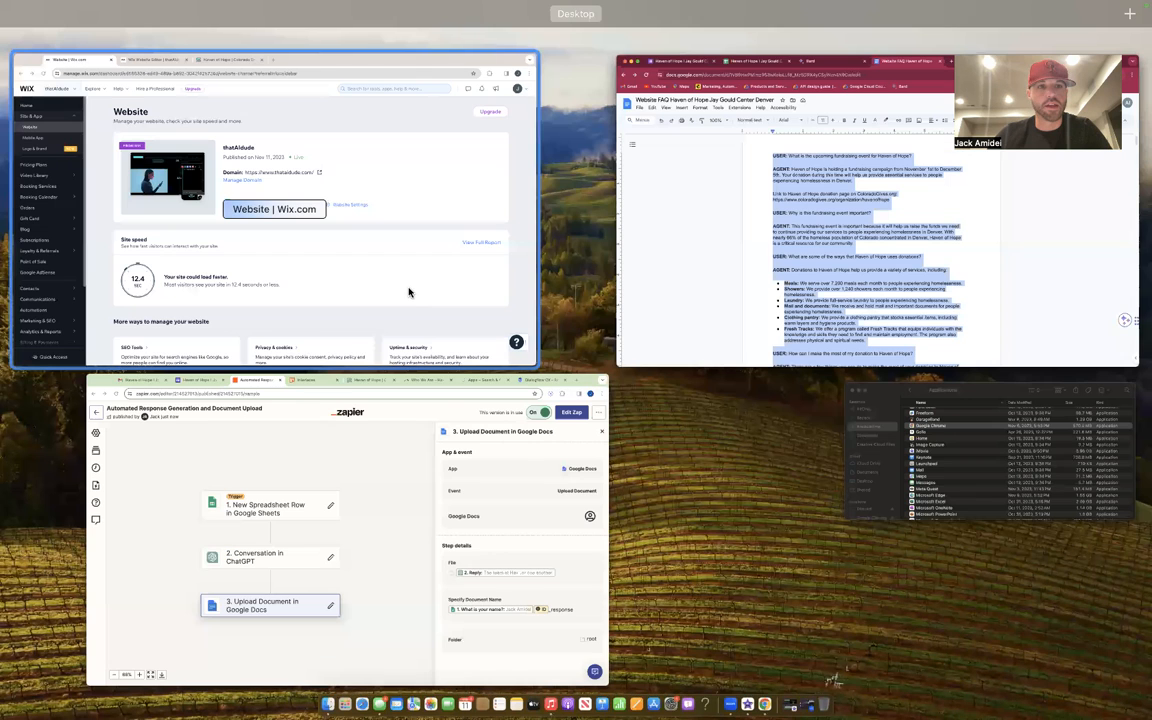
- Add a new paragraph below the Haven of Hope heading and resize it to fit the section
{"action": "left_click", "coordinate": [415, 71]}
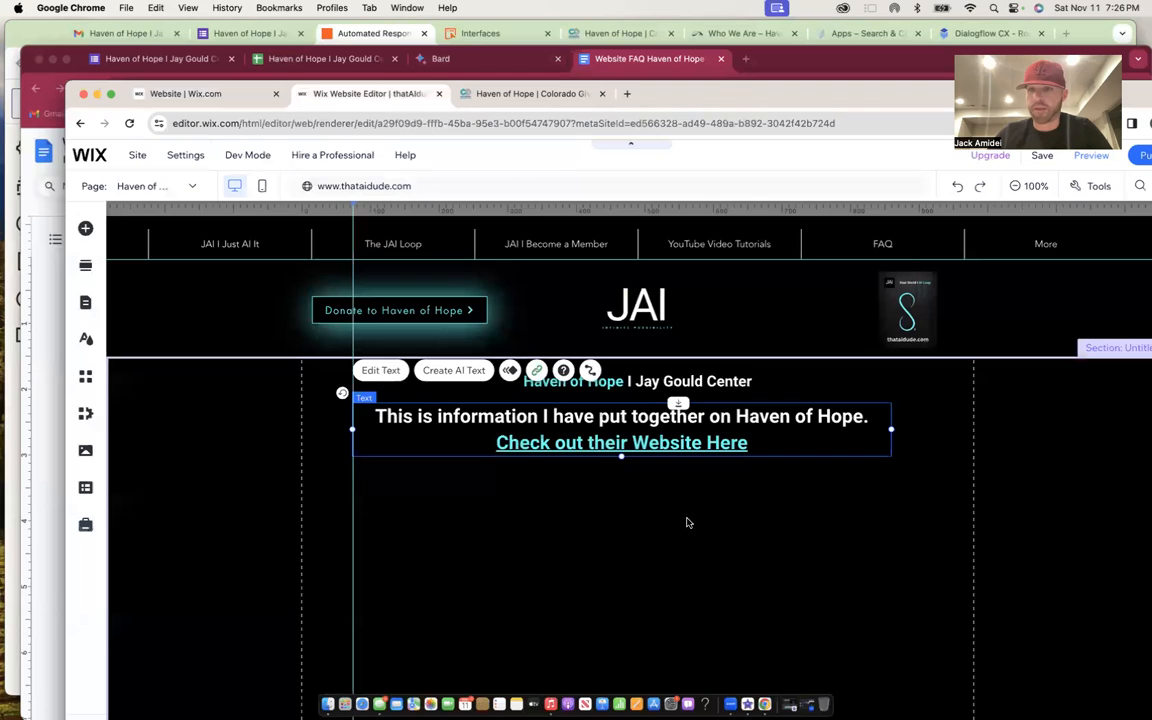
{"action": "left_click", "coordinate": [687, 522]}
{"action": "scroll", "coordinate": [687, 522], "scroll_direction": "down", "scroll_amount": 2}
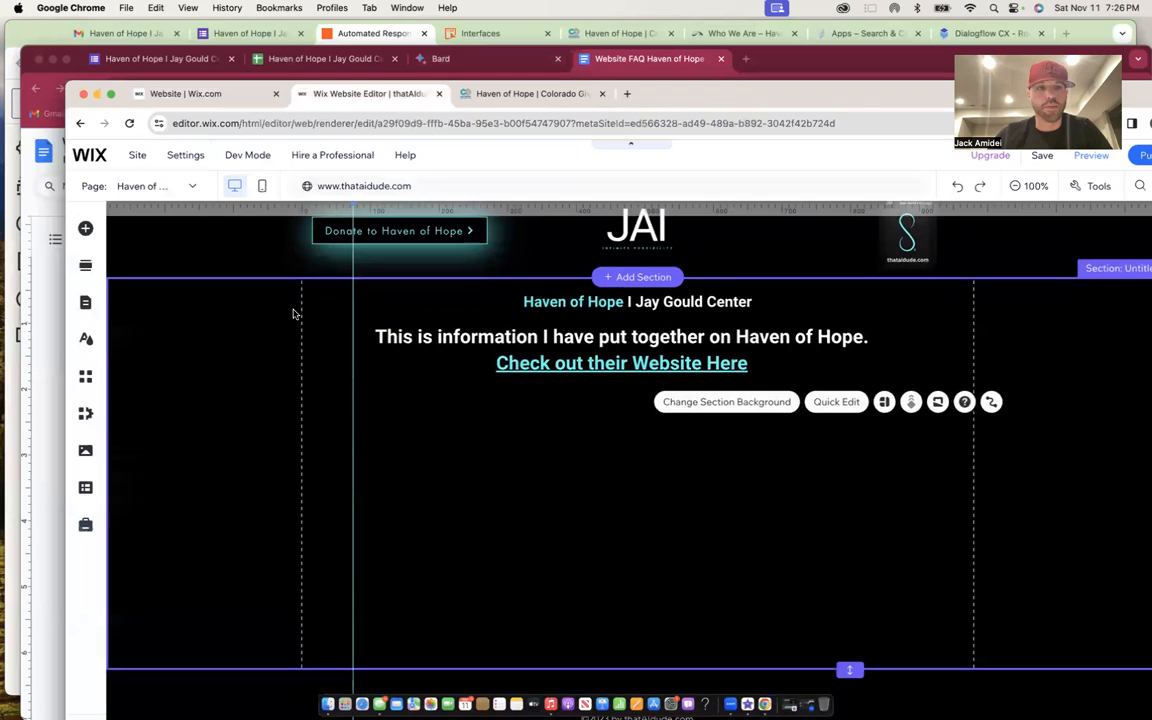
{"action": "left_click", "coordinate": [85, 231]}
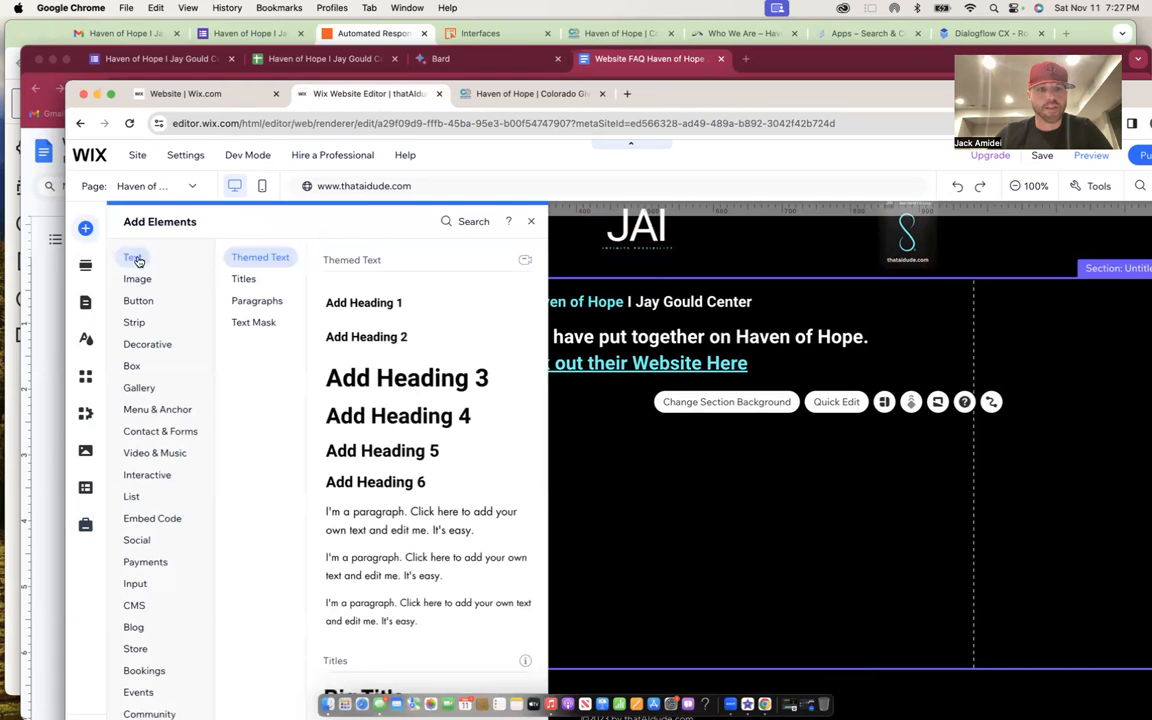
{"action": "left_click_drag", "start_coordinate": [416, 522], "coordinate": [563, 497]}
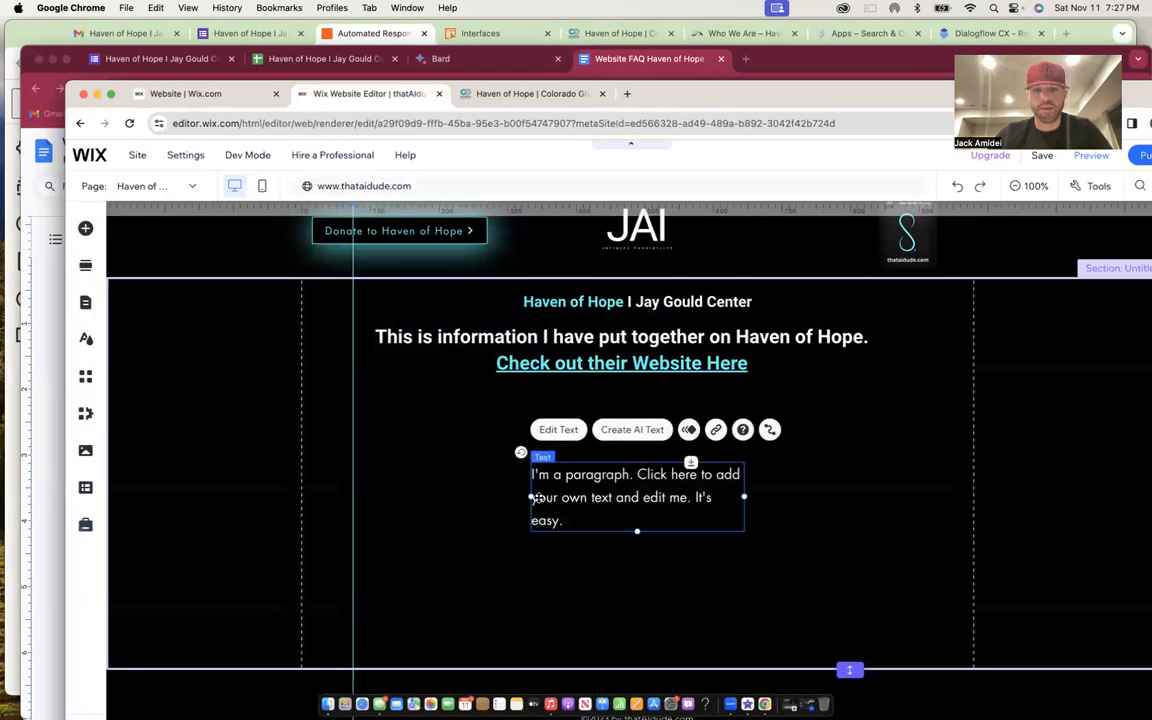
{"action": "left_click_drag", "start_coordinate": [530, 497], "coordinate": [283, 474]}
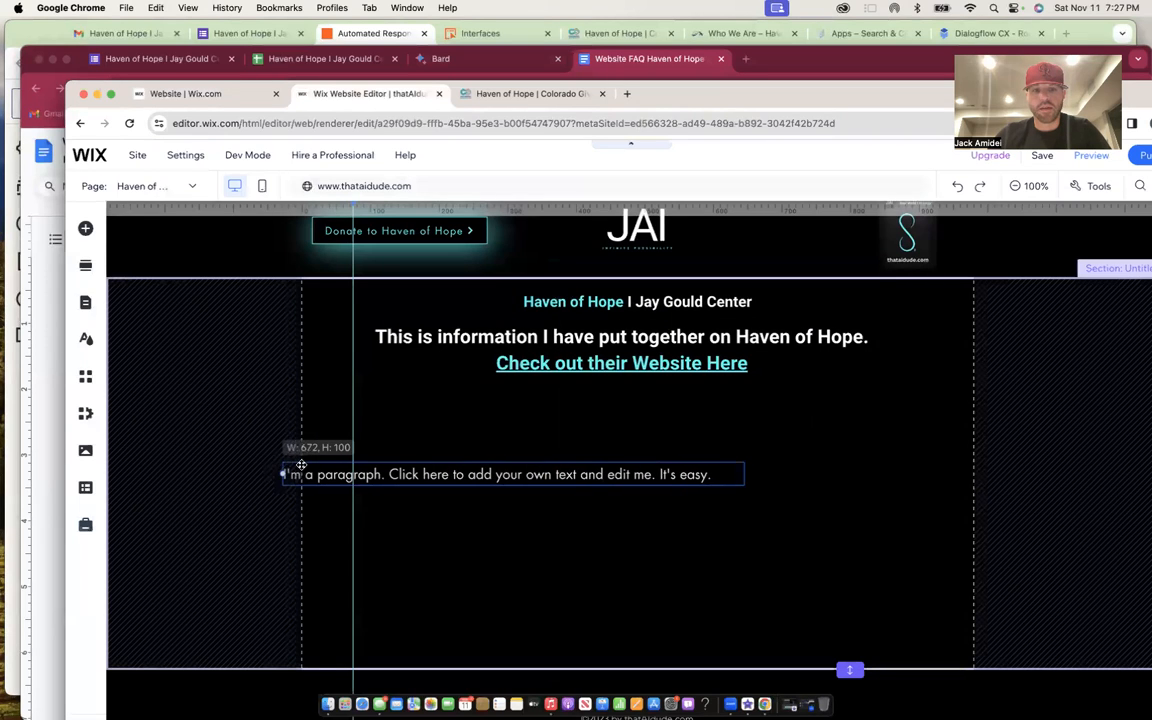
{"action": "left_click_drag", "start_coordinate": [722, 481], "coordinate": [973, 474]}
{"action": "left_click_drag", "start_coordinate": [637, 487], "coordinate": [638, 589]}
- Replace the placeholder paragraph text with the pasted USER/AGENT FAQ text
{"action": "double_click", "coordinate": [683, 476]}
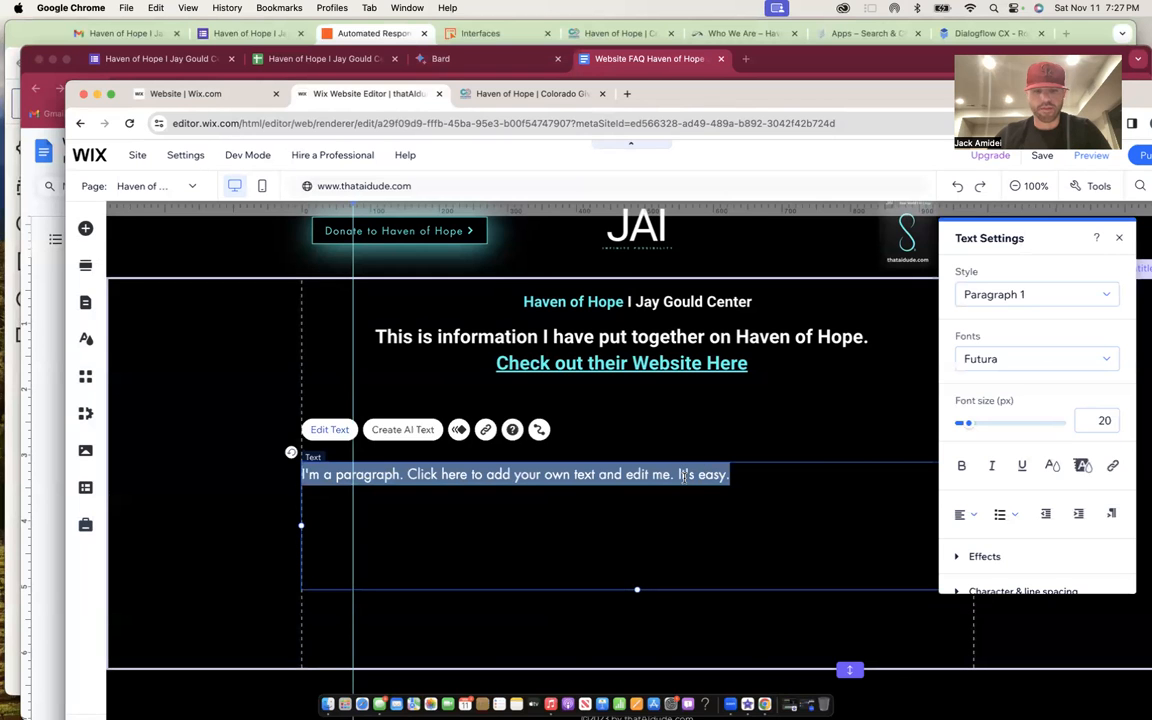
{"action": "key", "text": "super+v"}
{"action": "scroll", "coordinate": [688, 537], "scroll_direction": "down", "scroll_amount": 10}
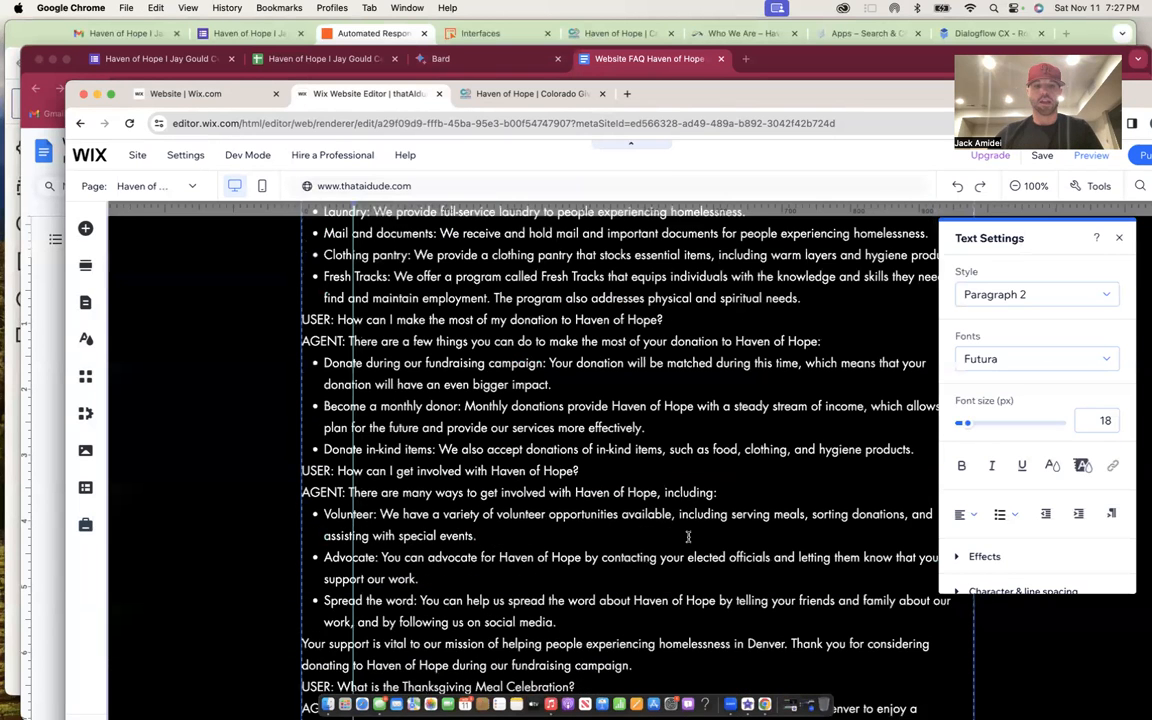
{"action": "scroll", "coordinate": [688, 537], "scroll_direction": "up", "scroll_amount": 5}
{"action": "scroll", "coordinate": [688, 537], "scroll_direction": "down", "scroll_amount": 5}
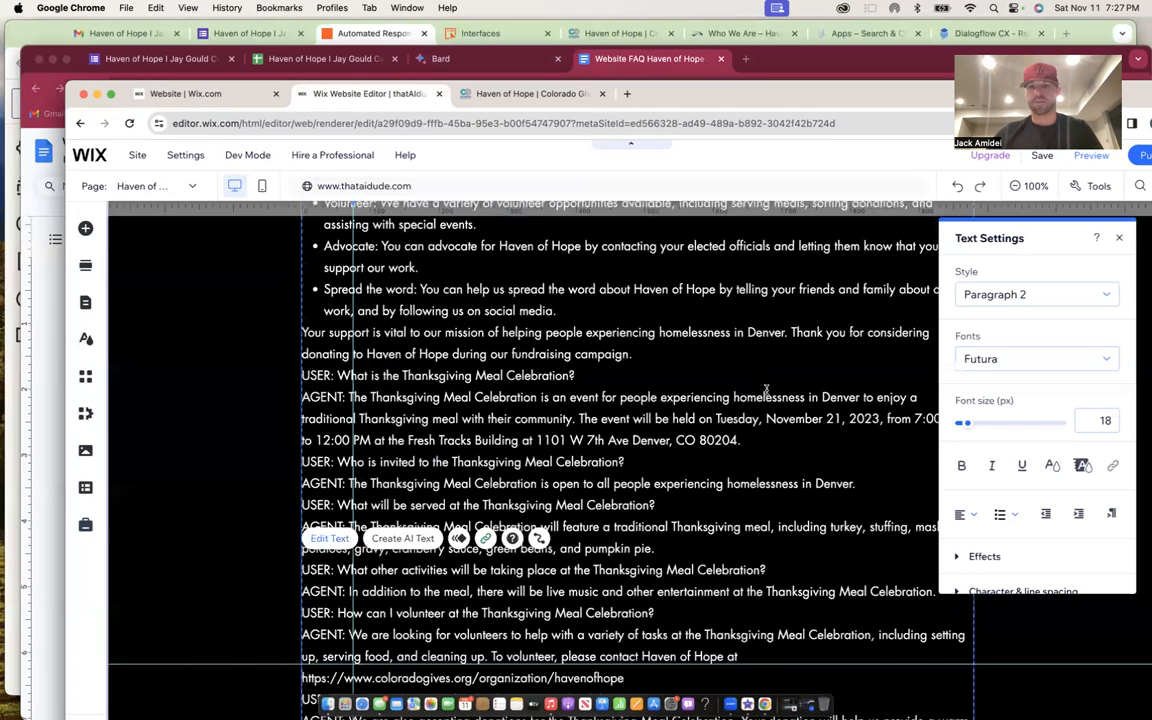
{"action": "scroll", "coordinate": [753, 461], "scroll_direction": "up", "scroll_amount": 12}
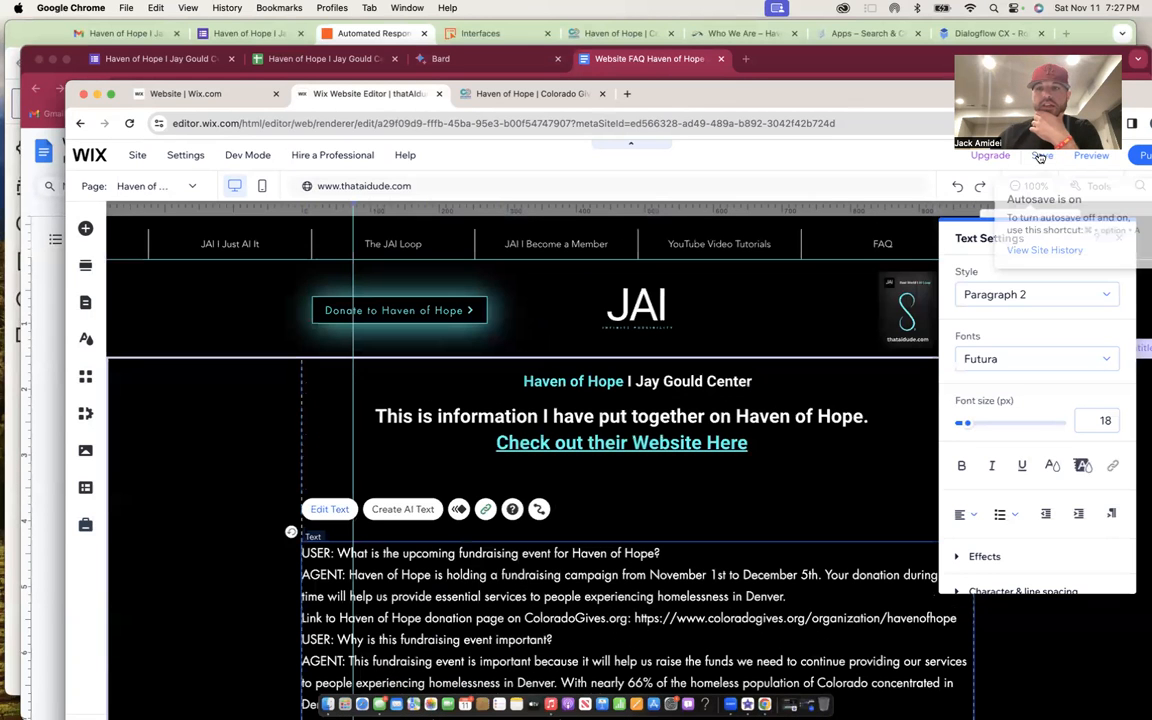
- Save and publish the Wix site, dismissing the publish confirmation
{"action": "left_click", "coordinate": [1041, 157]}
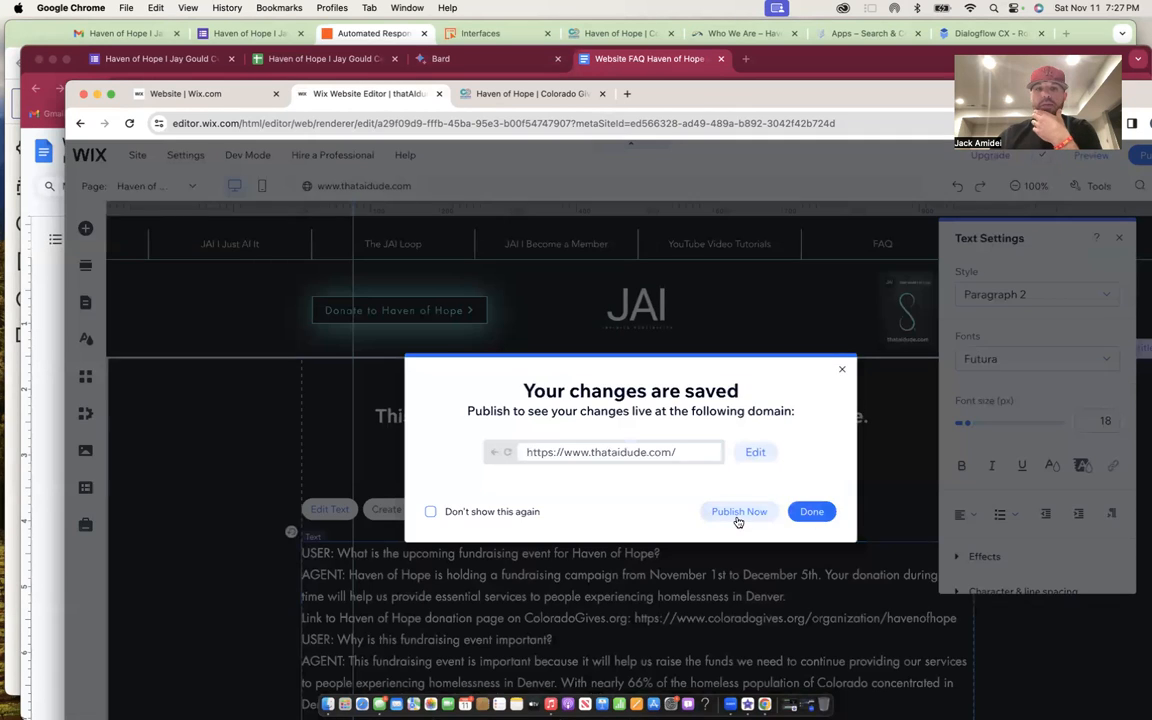
{"action": "left_click", "coordinate": [737, 519]}
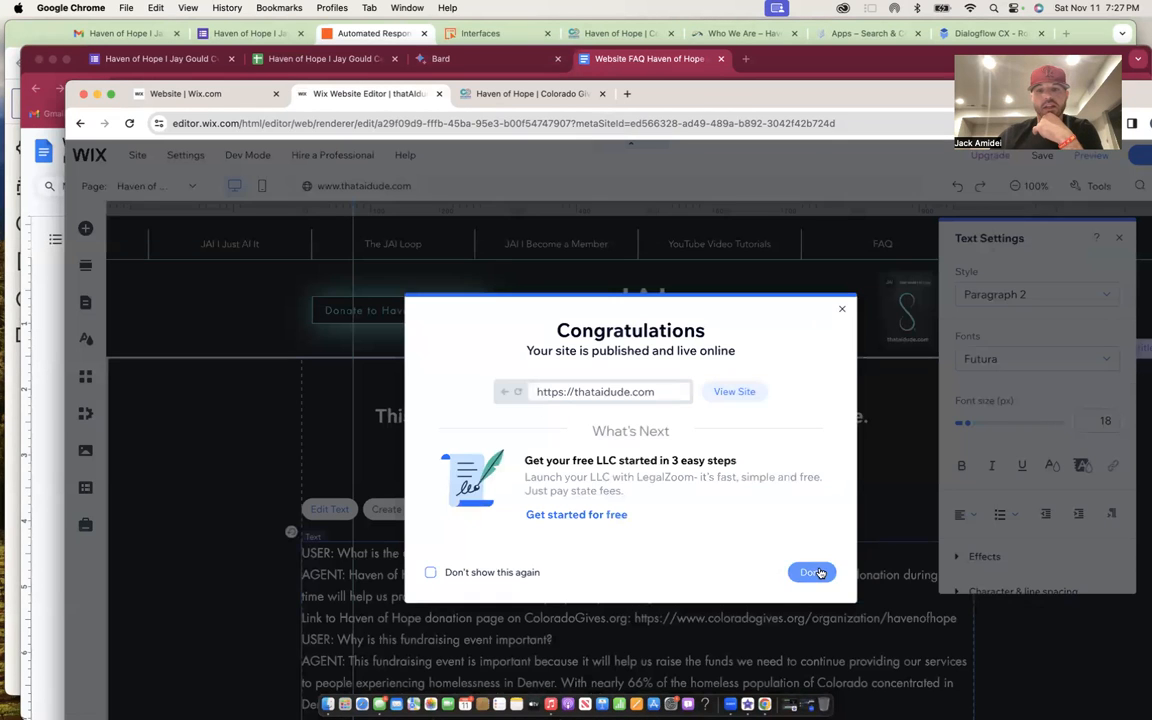
{"action": "left_click", "coordinate": [815, 568]}
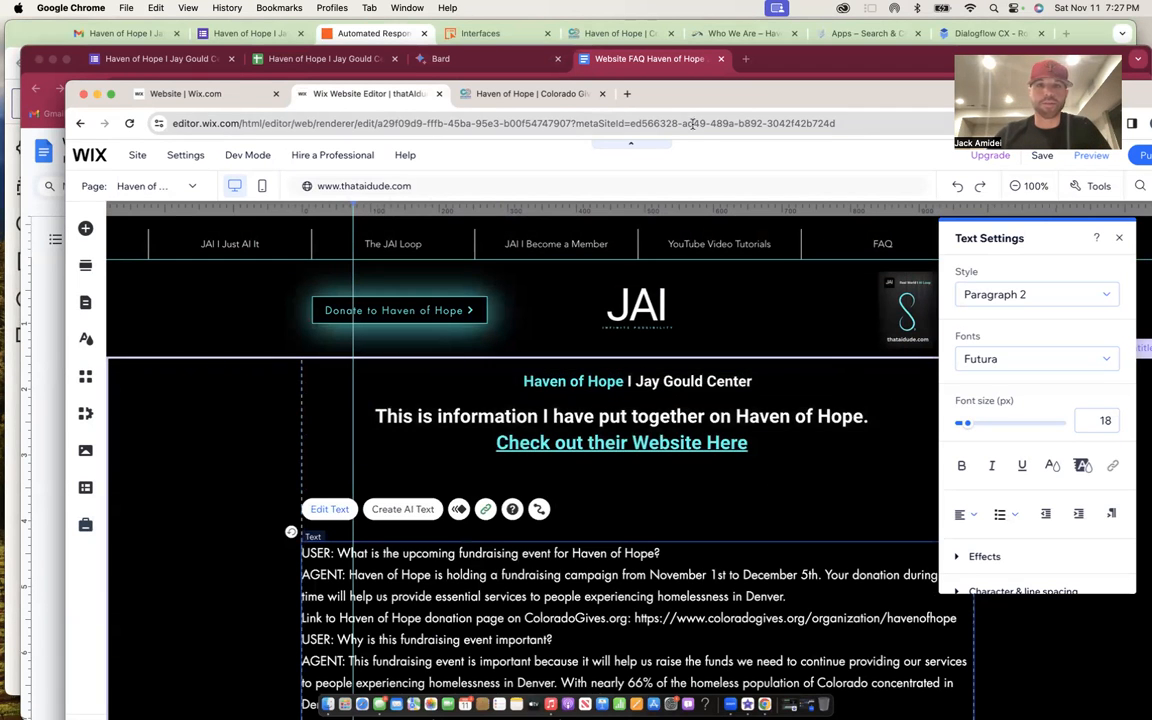
{"action": "left_click", "coordinate": [833, 45]}
- Open the JAI I Just AI It agent in Dialogflow CX and start a new intent
{"action": "left_click", "coordinate": [836, 37]}
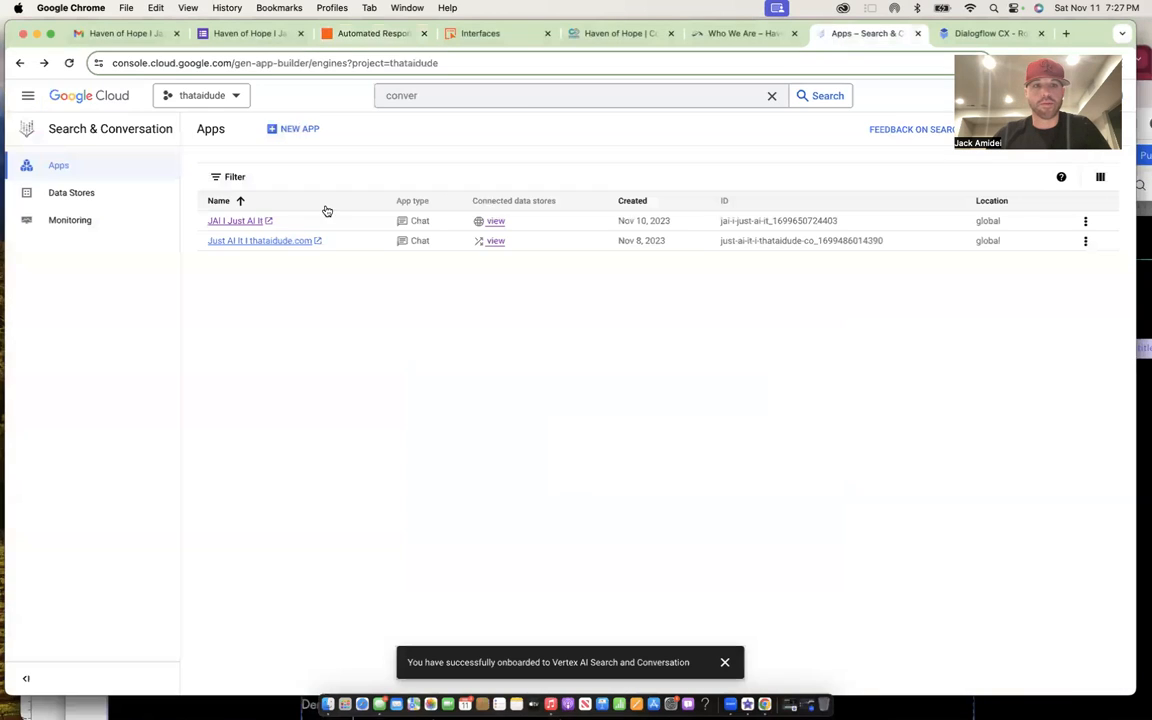
{"action": "left_click", "coordinate": [255, 220]}
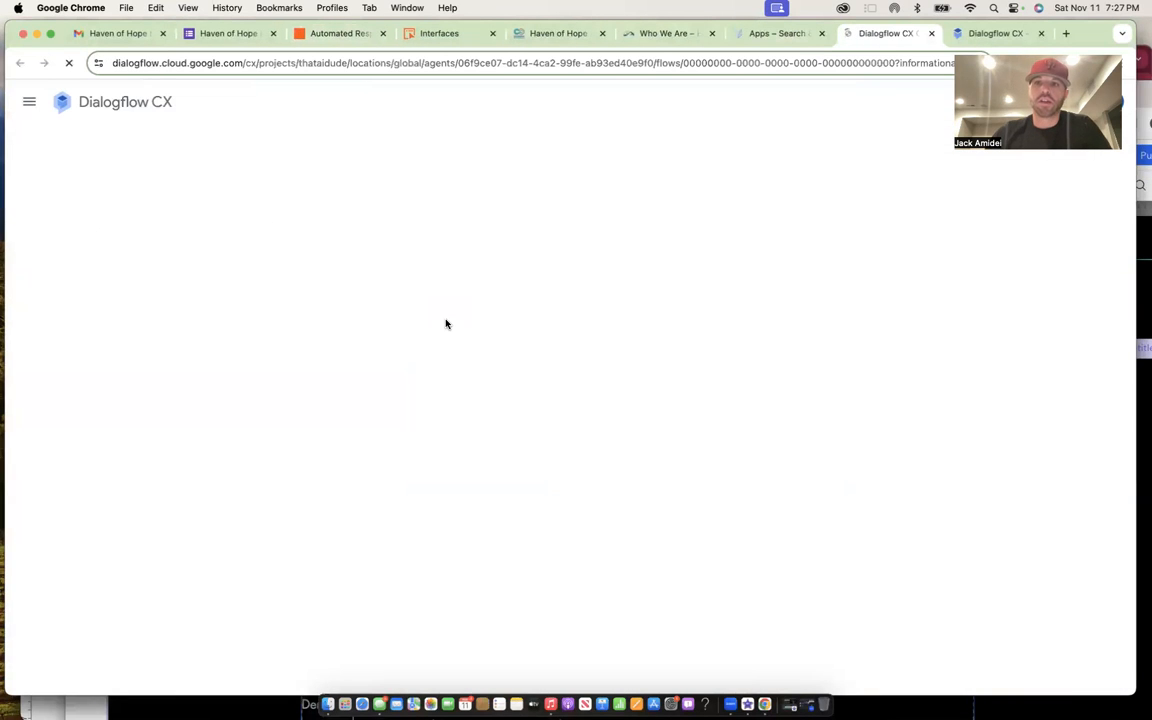
{"action": "left_click", "coordinate": [1040, 33]}
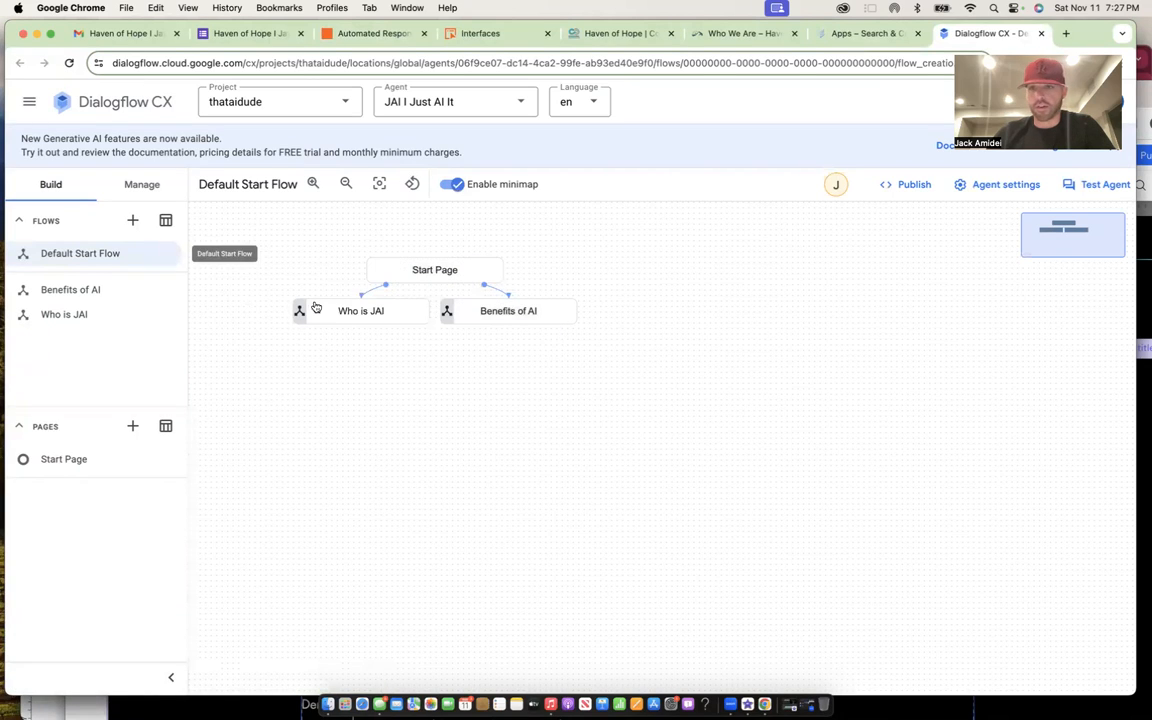
{"action": "left_click", "coordinate": [137, 184]}
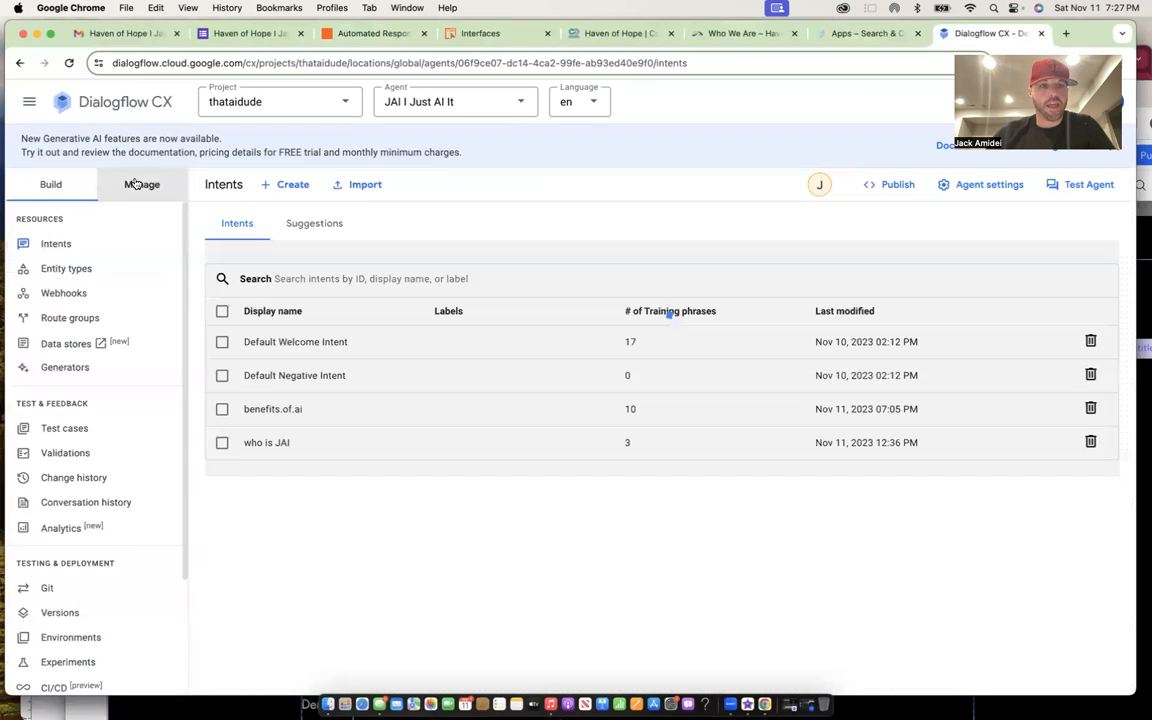
{"action": "left_click", "coordinate": [297, 186]}
- Name the intent haven.of.hope and add the training phrase 'tell me about haven of hope'
{"action": "left_click", "coordinate": [330, 257]}
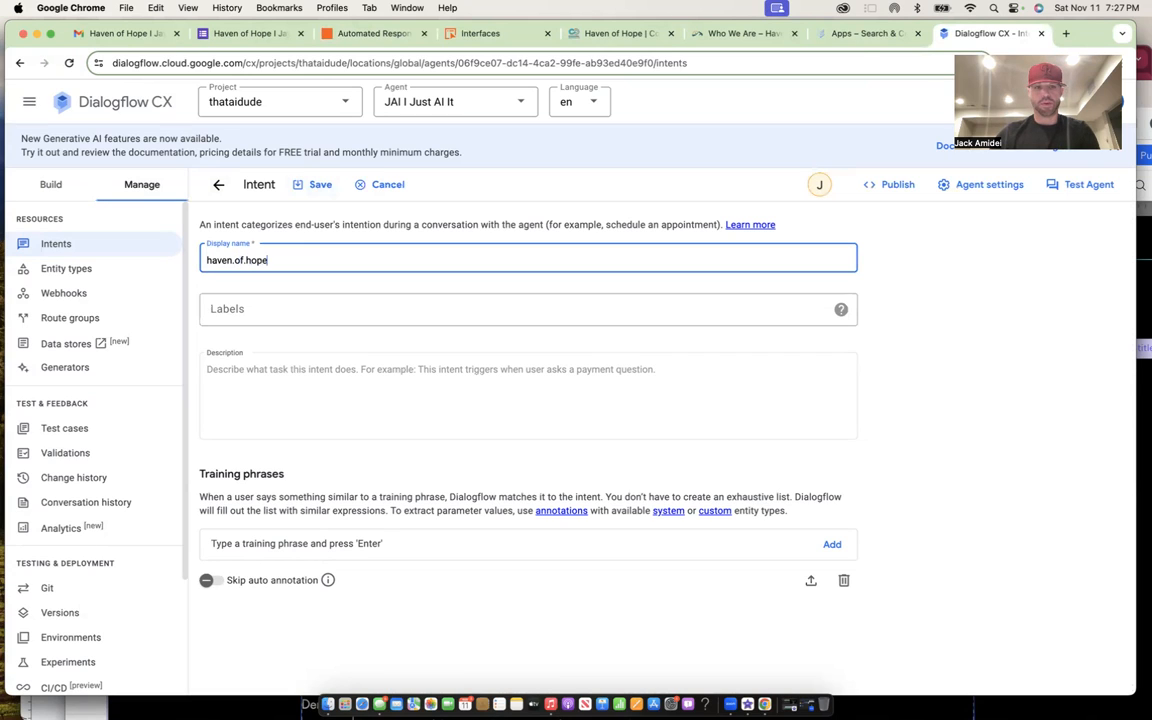
{"action": "left_click", "coordinate": [309, 534]}
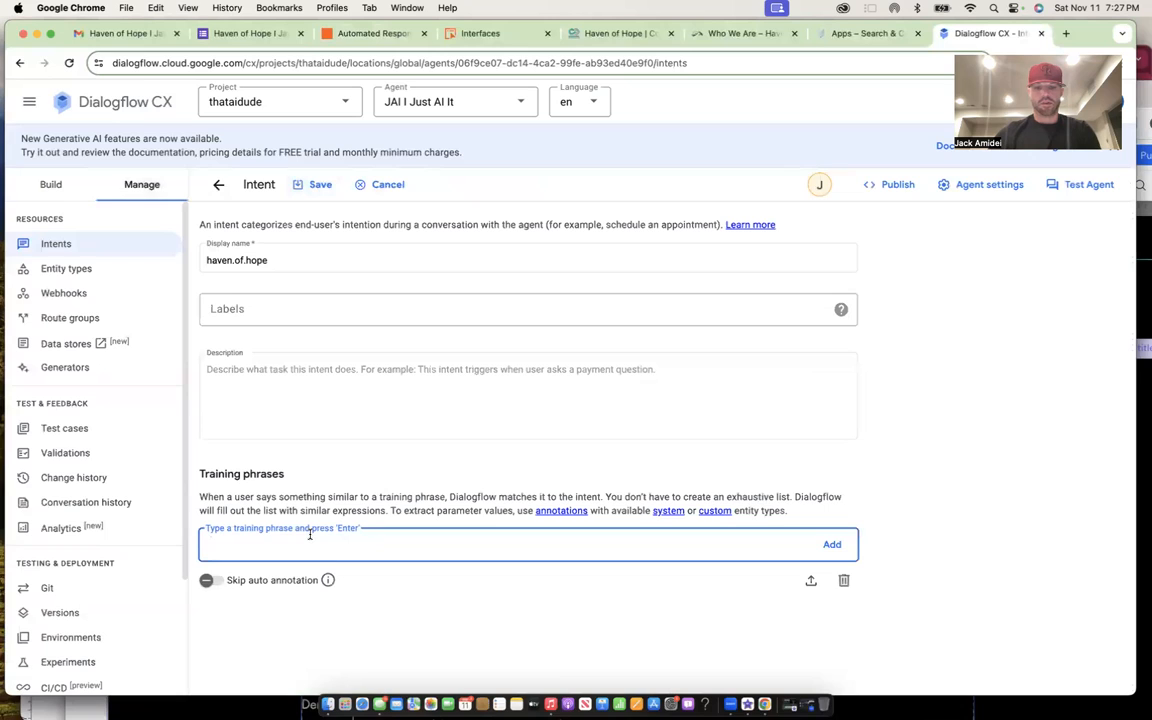
{"action": "type", "text": "tell me about"}
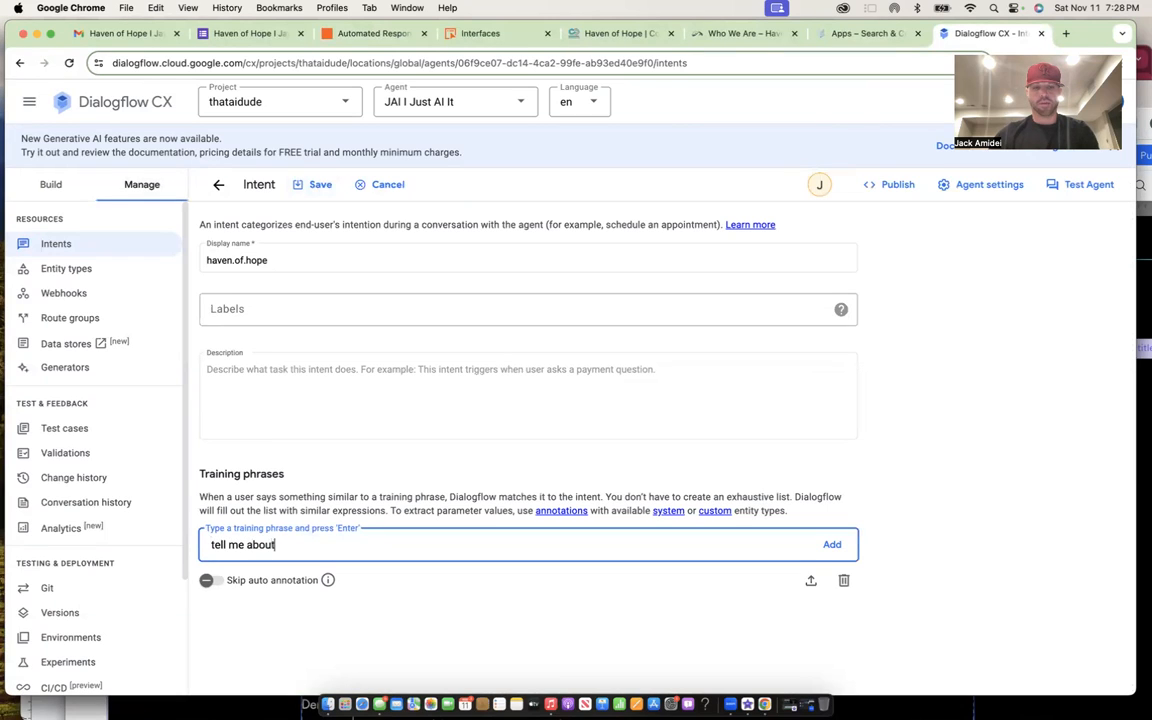
{"action": "type", "text": " haven of hope"}
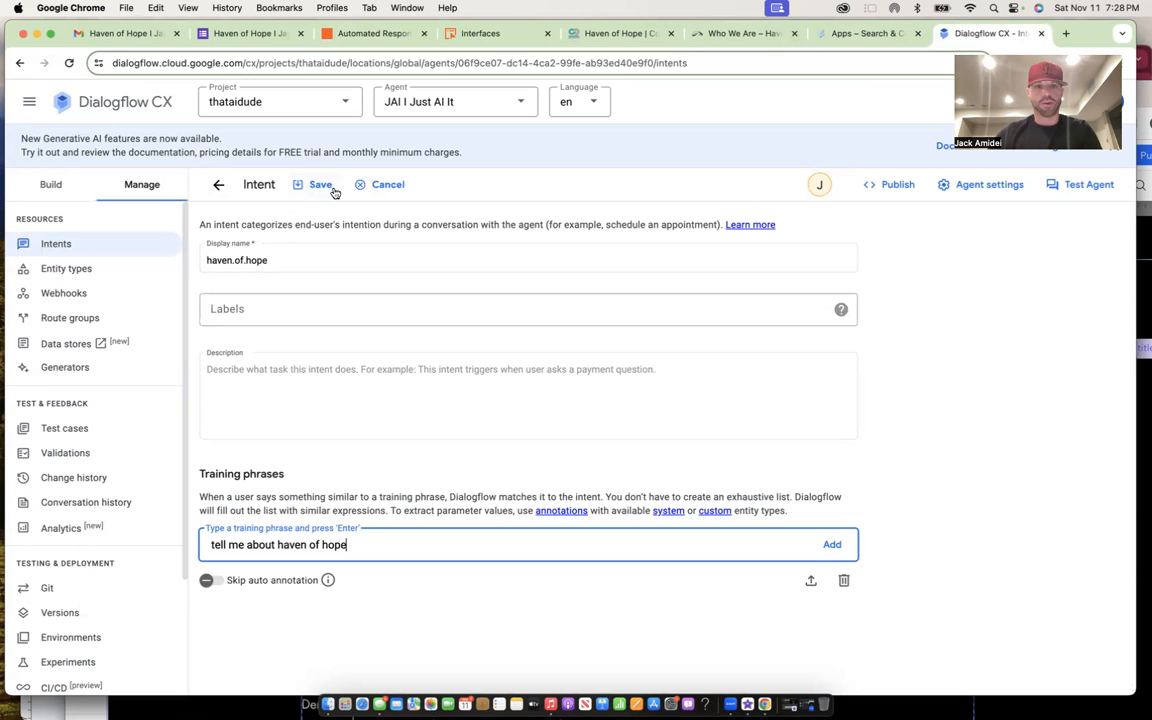
{"action": "left_click", "coordinate": [305, 180]}
{"action": "left_click", "coordinate": [641, 422]}
{"action": "key", "text": "Return"}
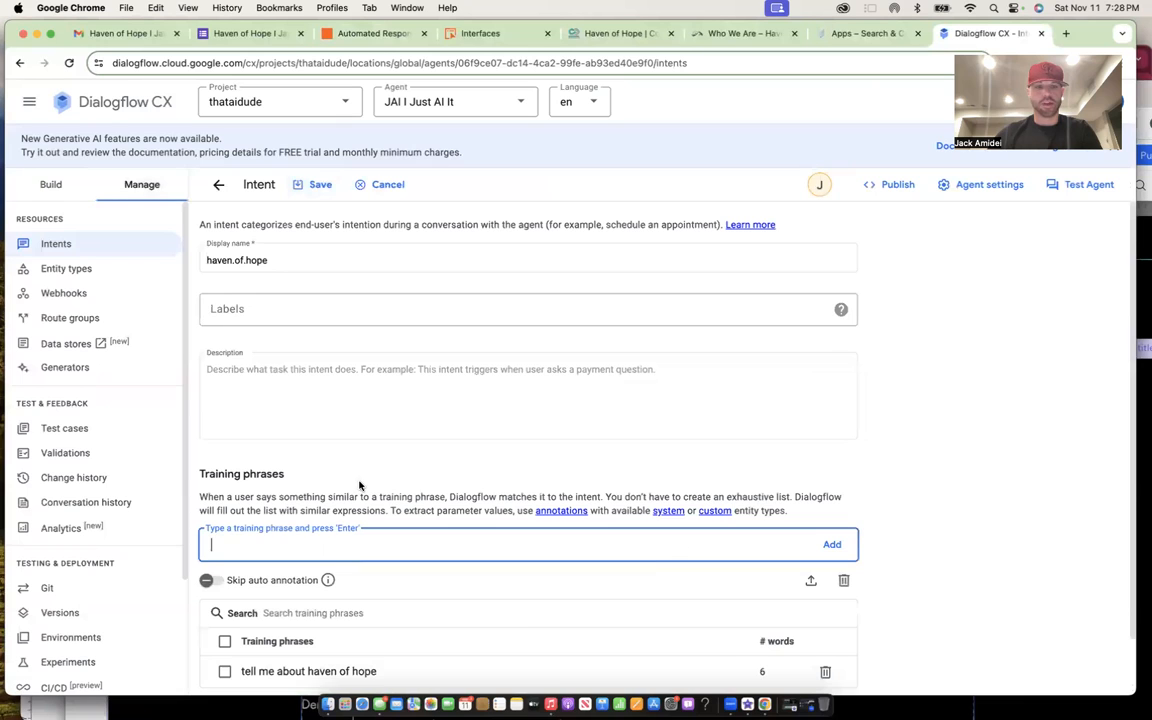
- Save the haven.of.hope intent and begin a new entity type named haven-of-hope
{"action": "left_click", "coordinate": [308, 184]}
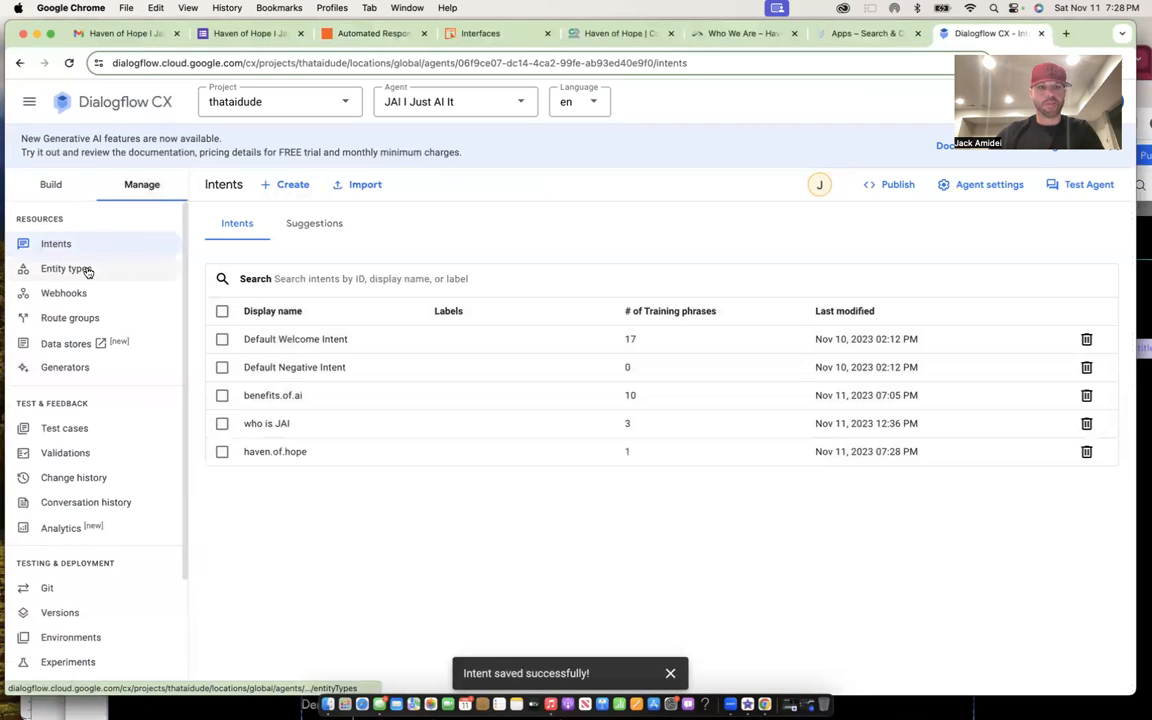
{"action": "left_click", "coordinate": [87, 271]}
{"action": "left_click", "coordinate": [308, 184]}
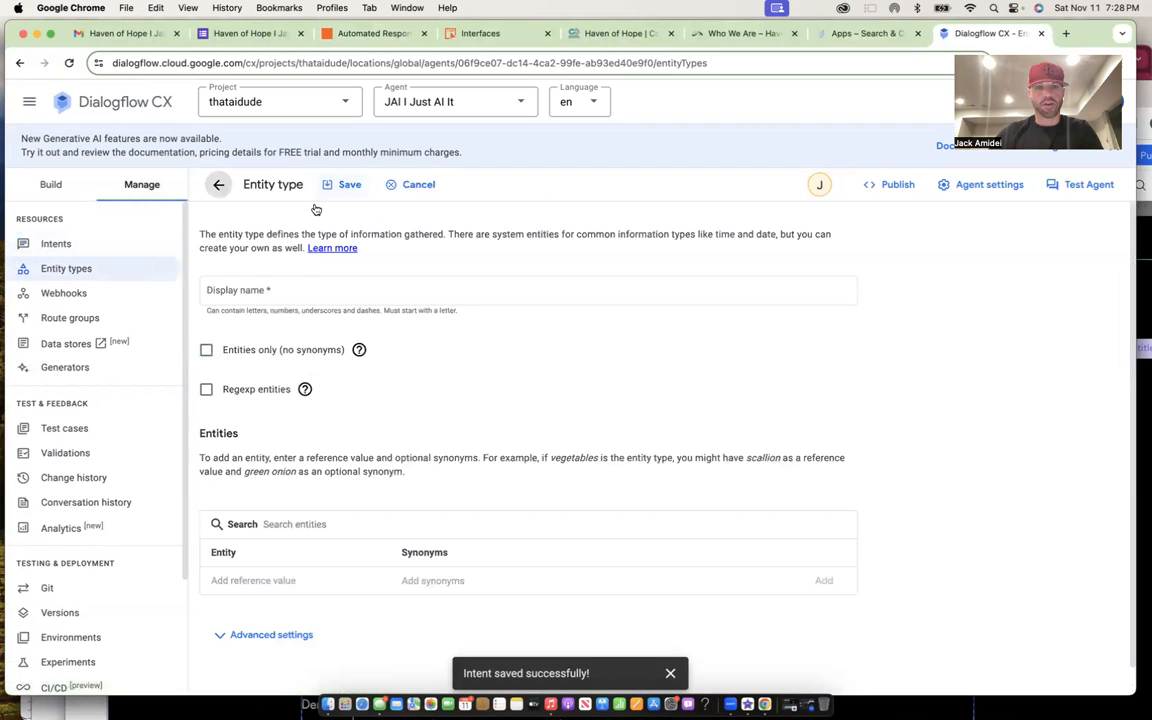
{"action": "left_click", "coordinate": [291, 300]}
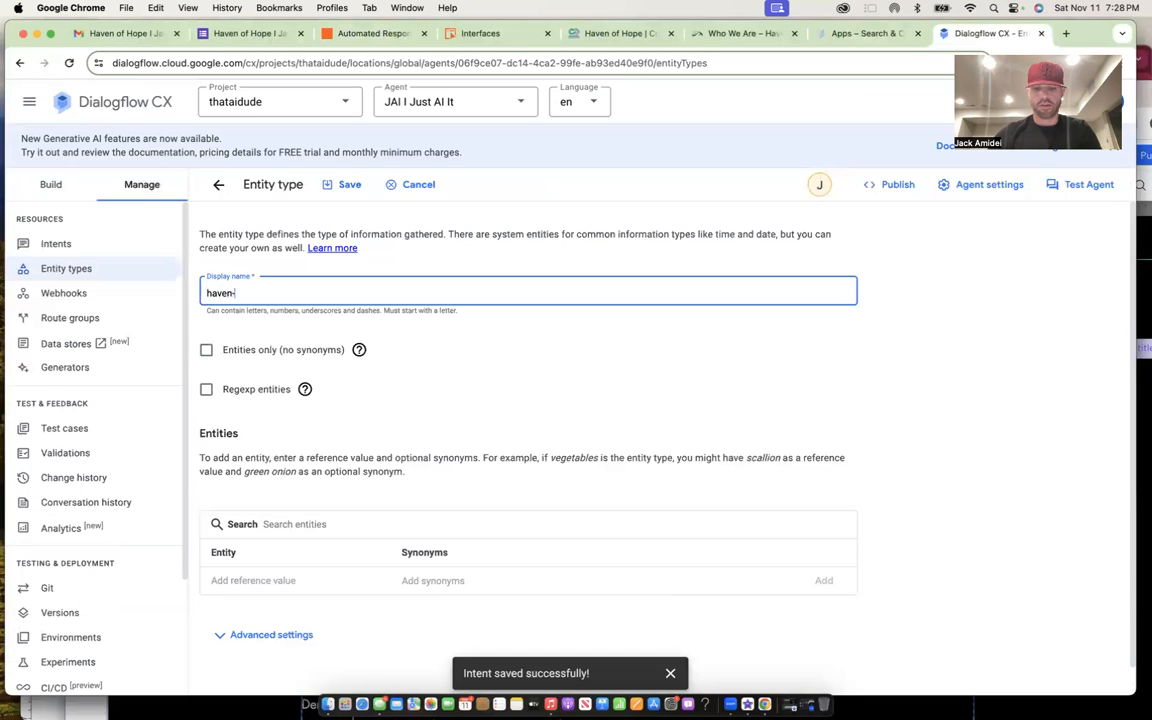
- Give the entity value 'haven of hope' the synonym 'haven of hope jay gould center denver' and save
{"action": "left_click", "coordinate": [240, 581]}
{"action": "type", "text": "haven of hope"}
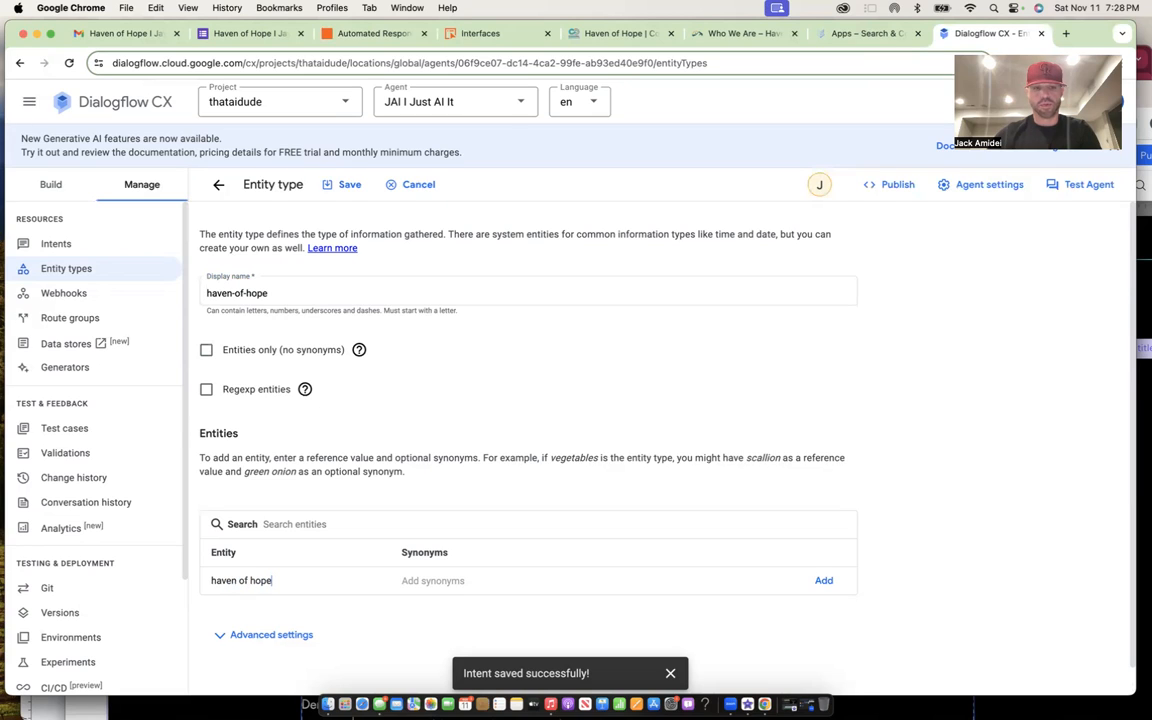
{"action": "key", "text": "Tab"}
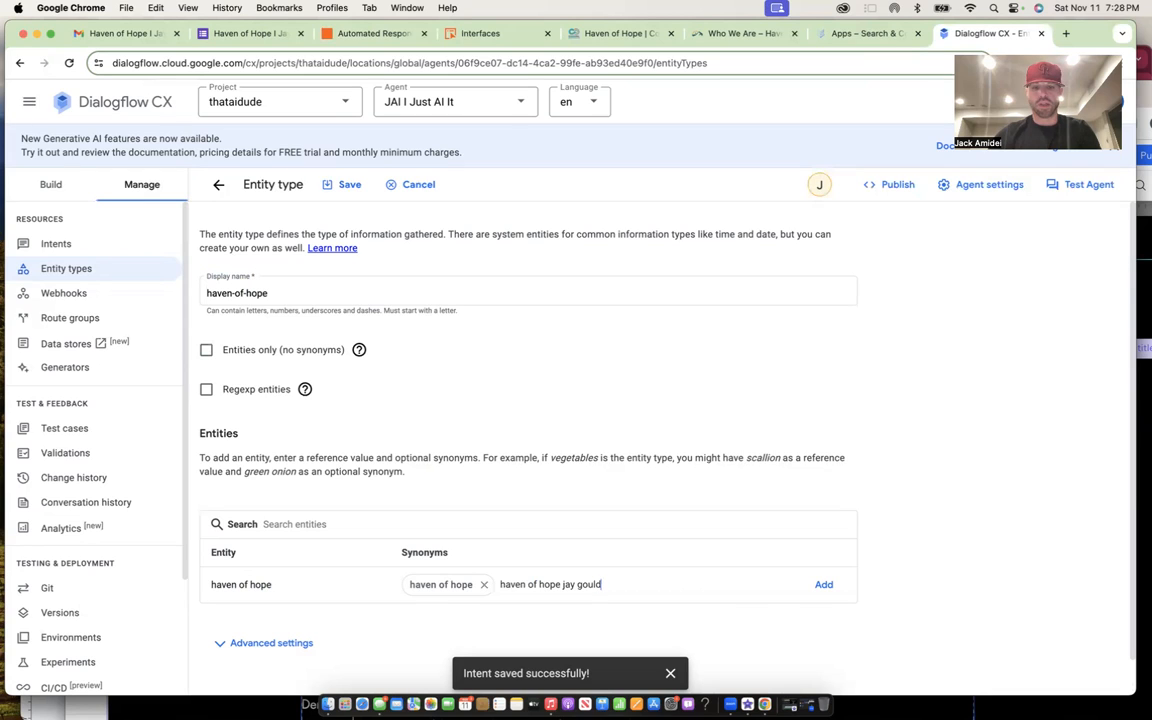
{"action": "type", "text": "haven of hope jay gould center dent"}
{"action": "key", "text": "BackSpace"}
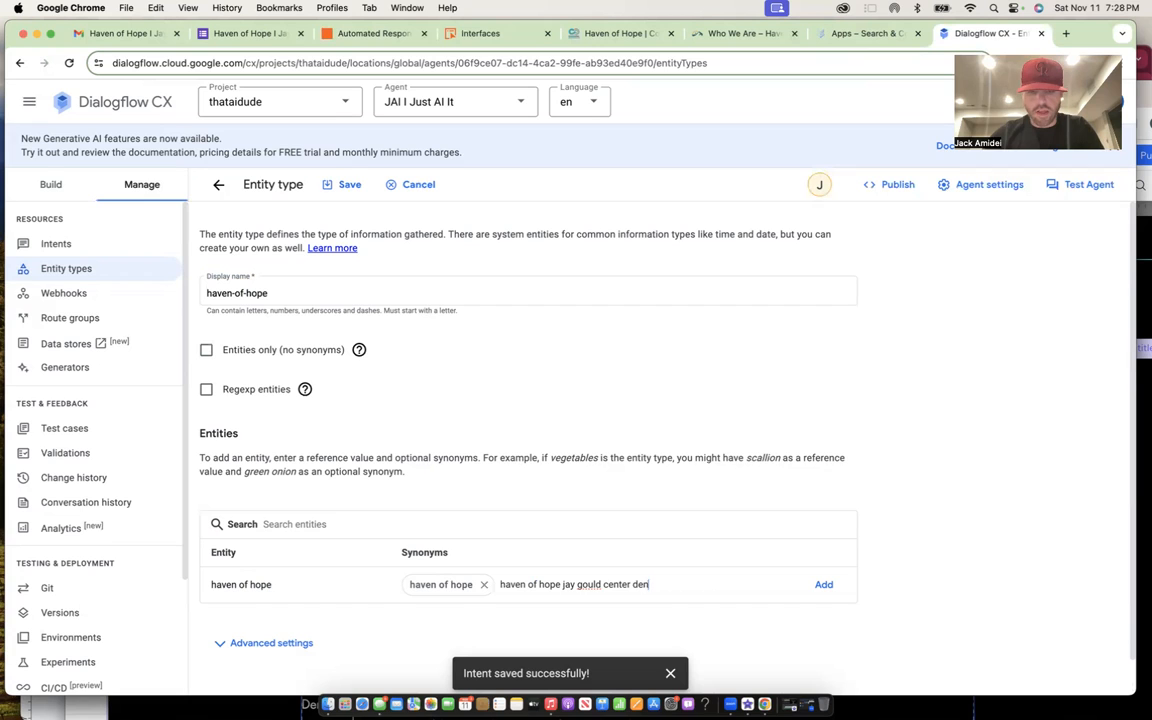
{"action": "key", "text": "Return"}
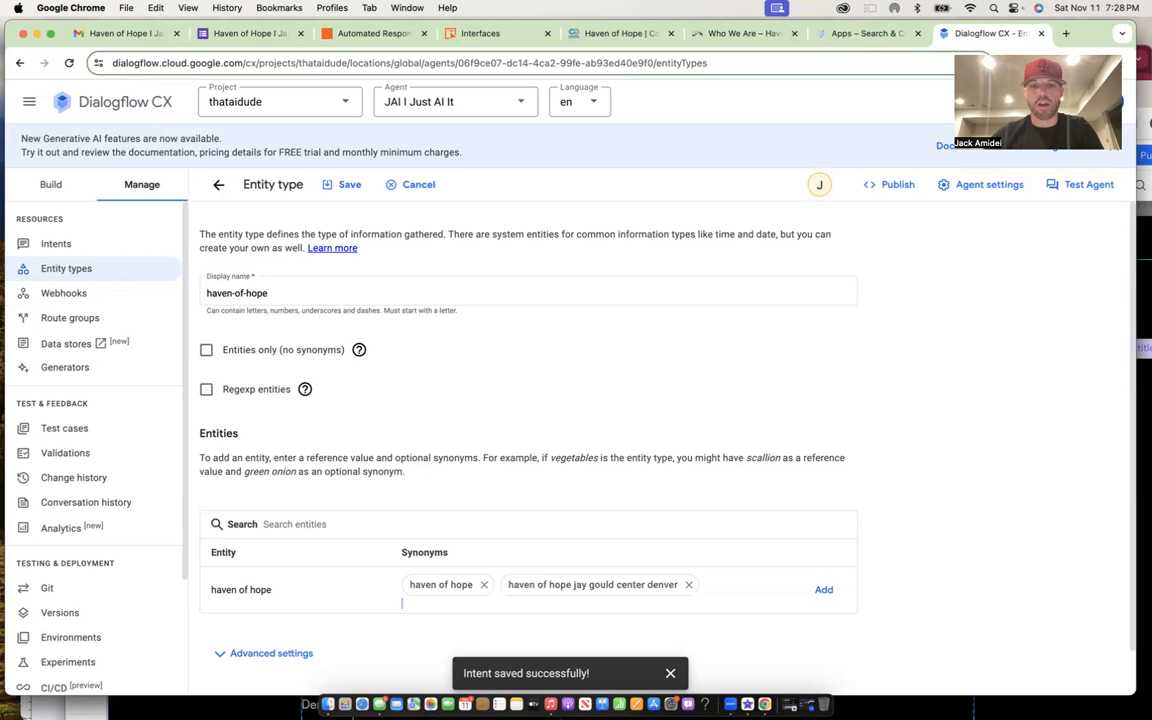
{"action": "left_click", "coordinate": [349, 186]}
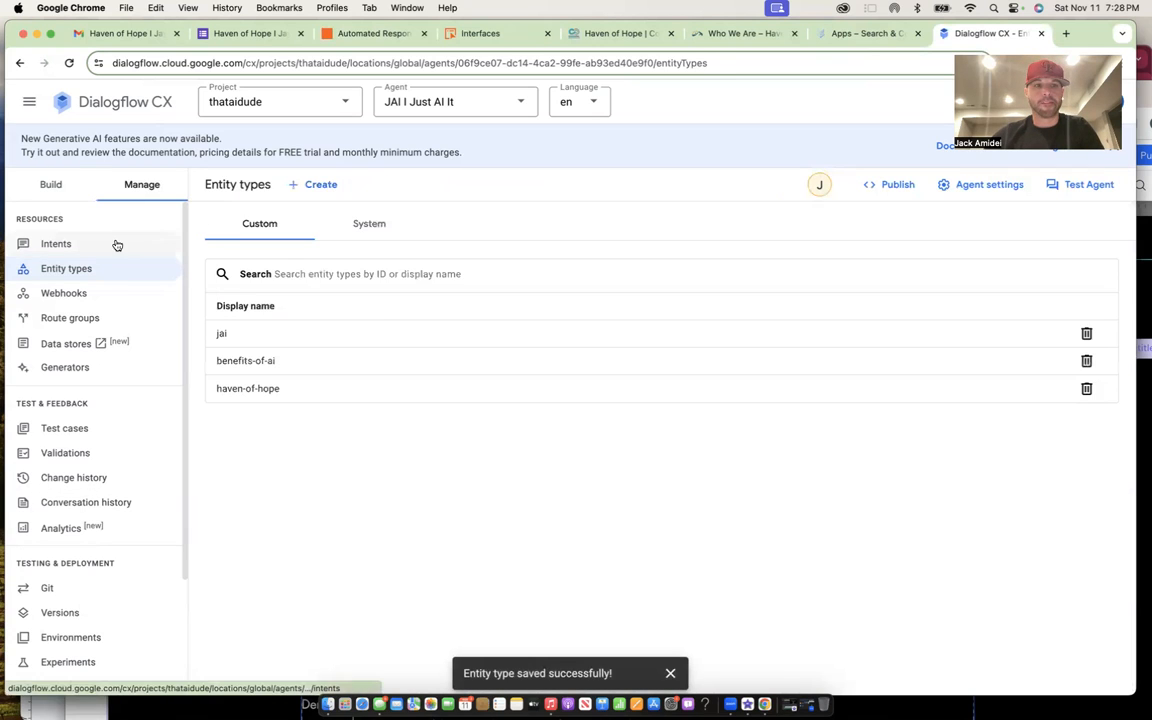
- Add training phrases 'what is haven of hope' and 'more info haven of hope' and save the intent
{"action": "left_click", "coordinate": [116, 244]}
{"action": "left_click", "coordinate": [352, 453]}
{"action": "left_click", "coordinate": [398, 546]}
{"action": "type", "text": "what is ha"}
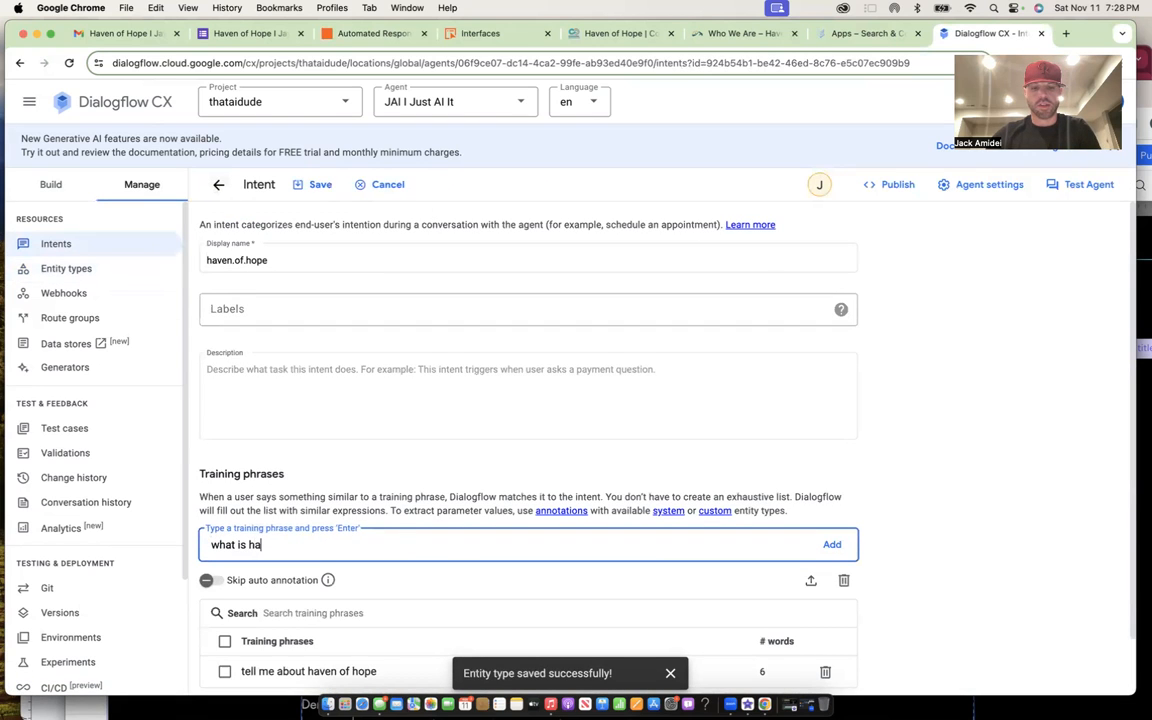
{"action": "type", "text": "ven of hope"}
{"action": "key", "text": "Return"}
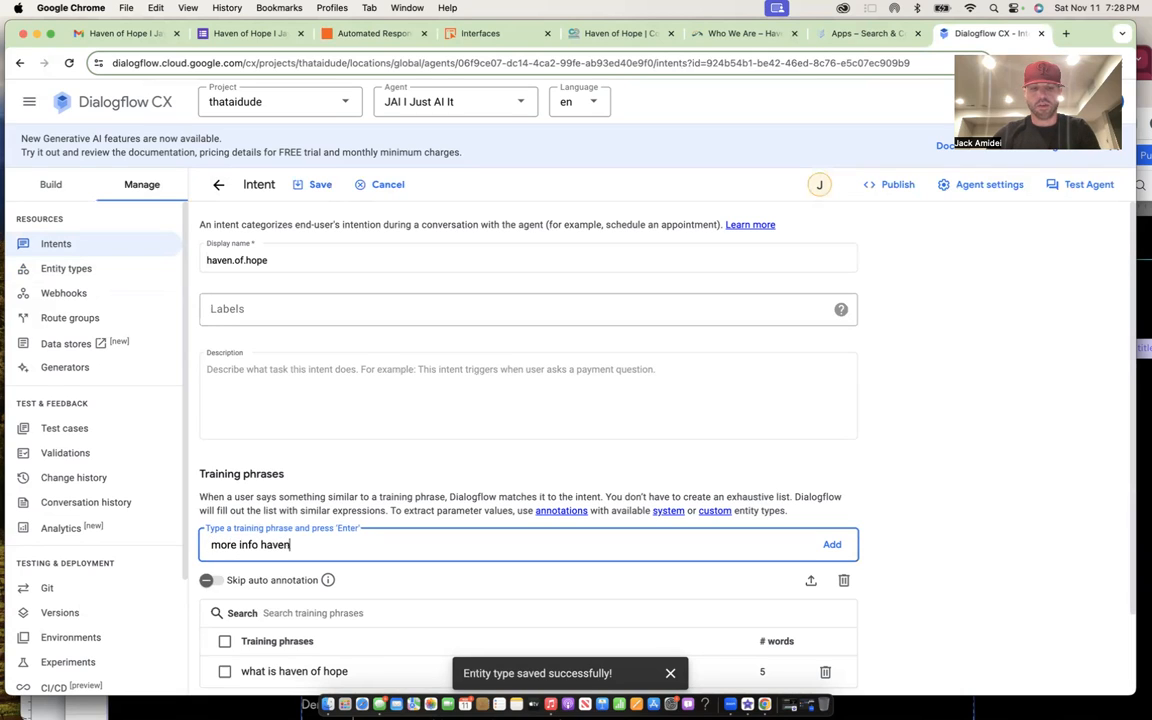
{"action": "type", "text": "more info haven of hope"}
{"action": "key", "text": "Return"}
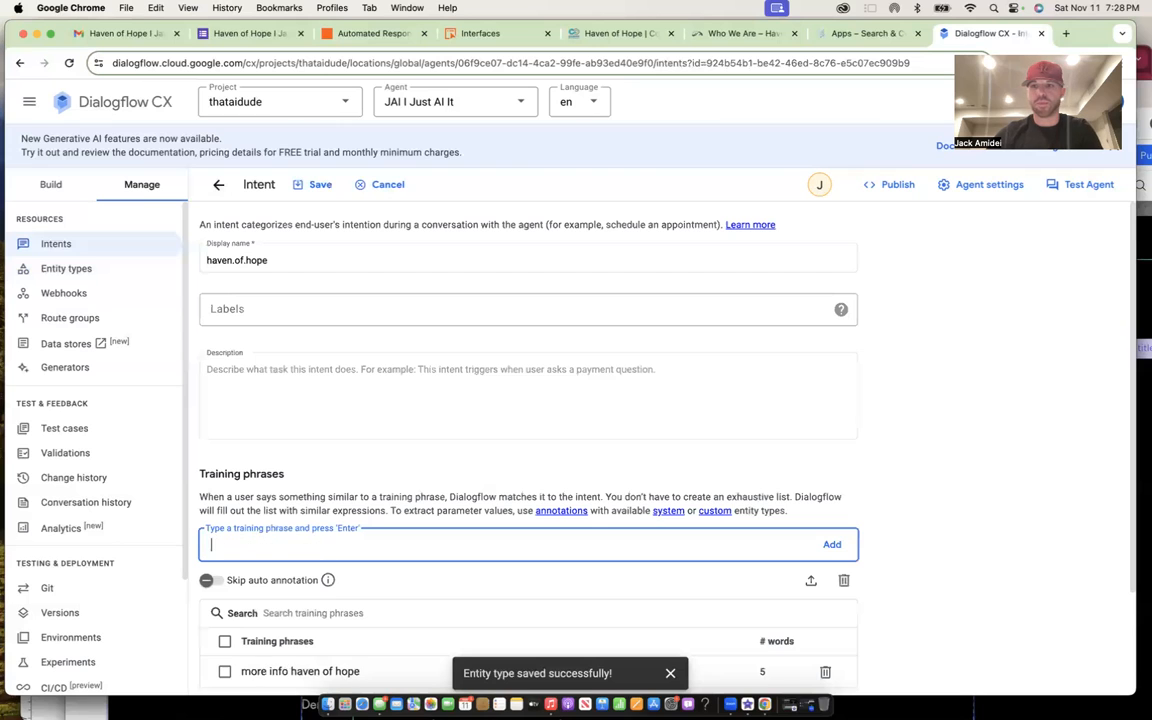
{"action": "scroll", "coordinate": [337, 446], "scroll_direction": "down", "scroll_amount": 2}
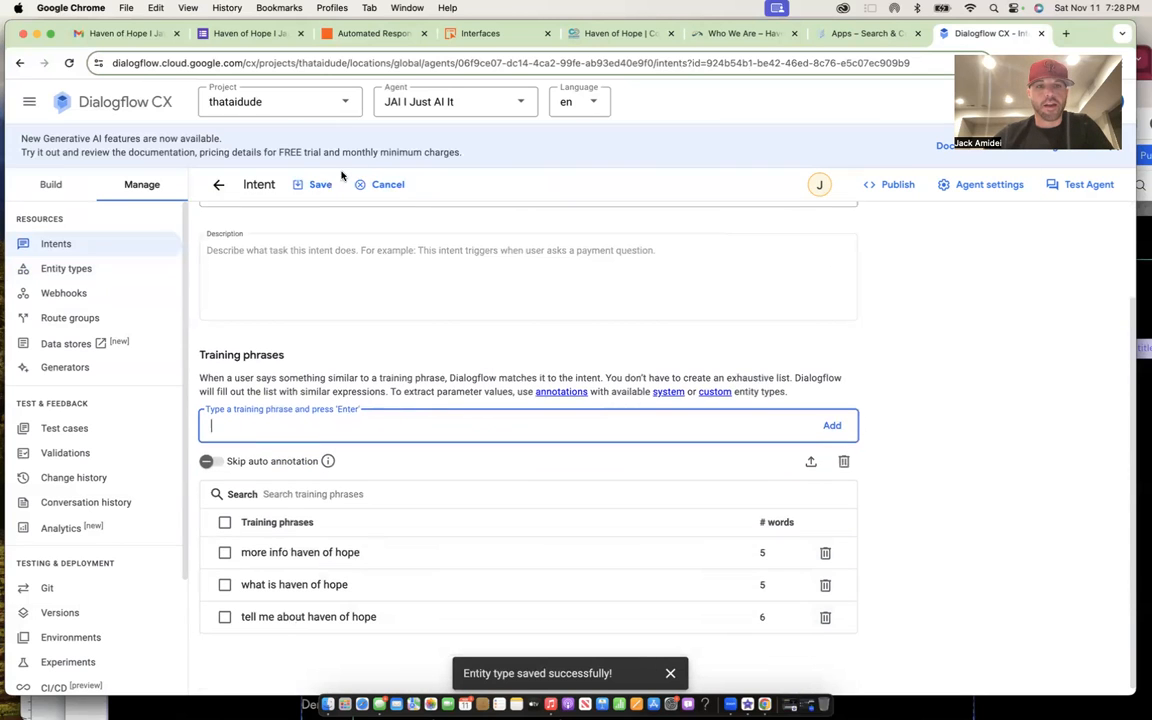
{"action": "left_click", "coordinate": [323, 183]}
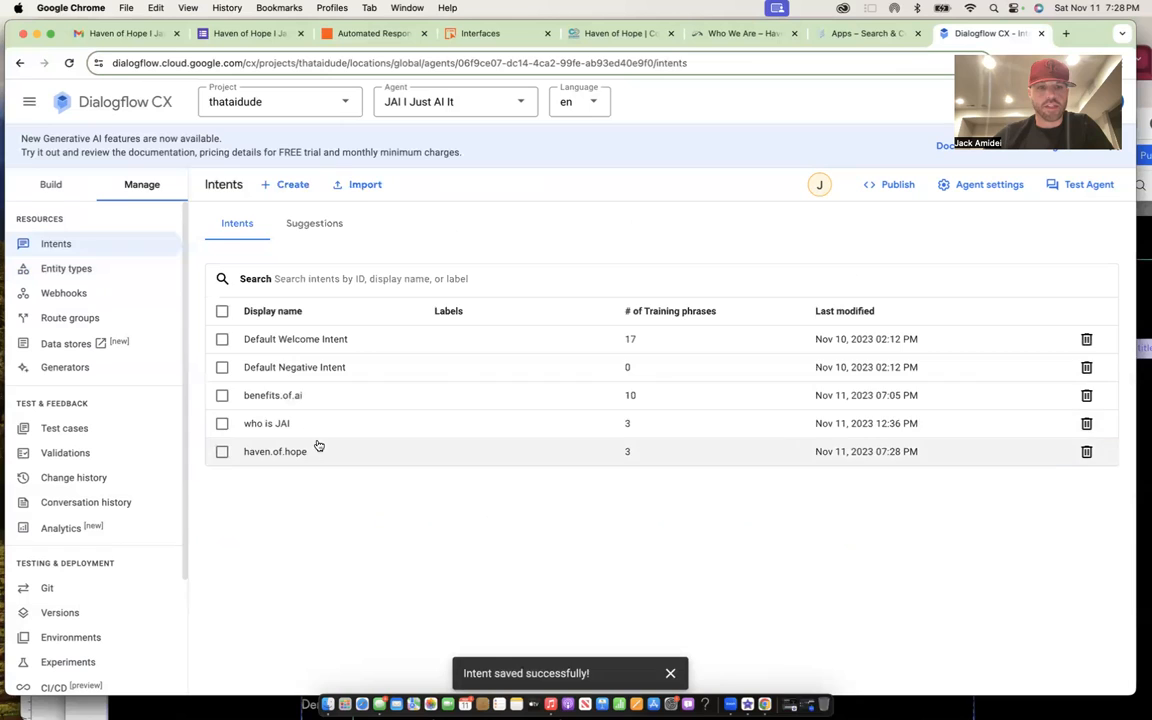
{"action": "left_click", "coordinate": [311, 450]}
{"action": "scroll", "coordinate": [347, 580], "scroll_direction": "down", "scroll_amount": 3}
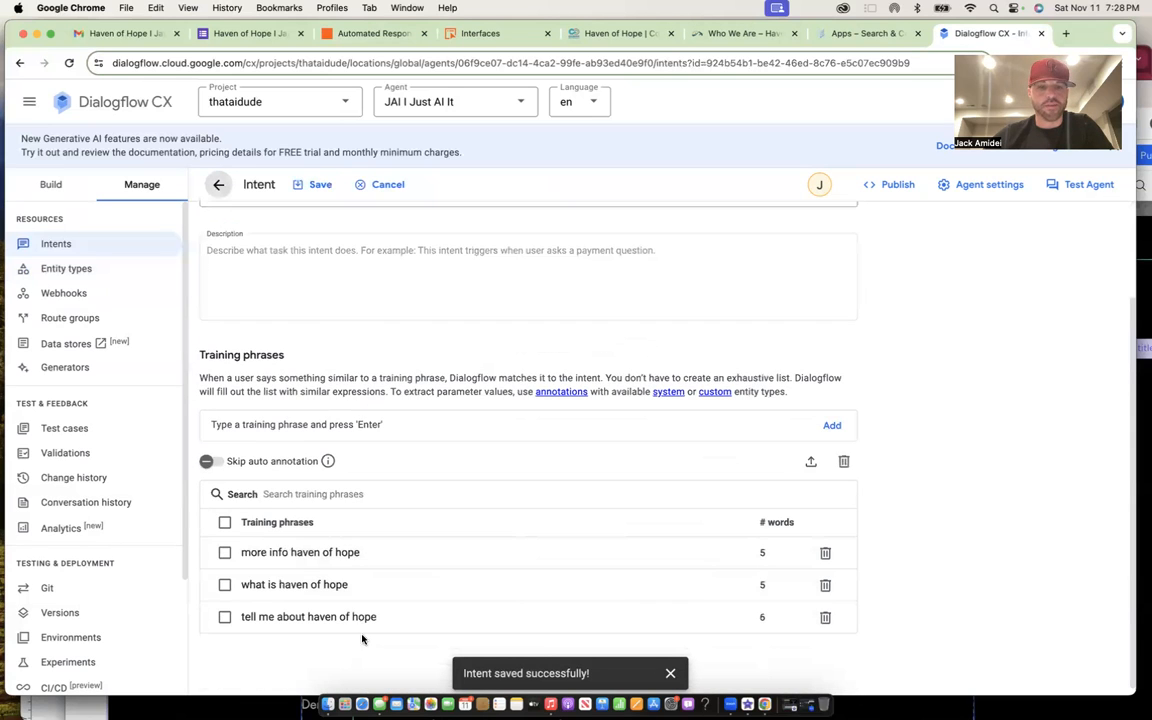
{"action": "left_click_drag", "start_coordinate": [379, 619], "coordinate": [313, 619]}
{"action": "scroll", "coordinate": [398, 540], "scroll_direction": "down", "scroll_amount": 3}
{"action": "left_click", "coordinate": [378, 609]}
{"action": "left_click_drag", "start_coordinate": [349, 585], "coordinate": [273, 585]}
{"action": "scroll", "coordinate": [363, 563], "scroll_direction": "down", "scroll_amount": 10}
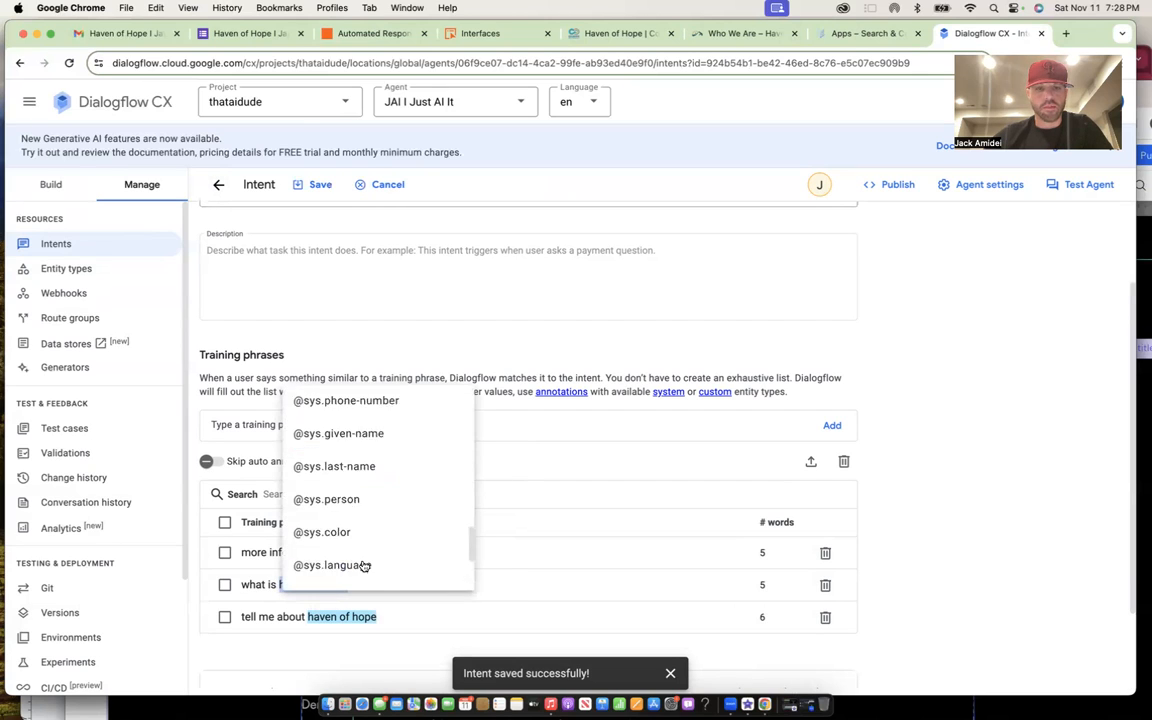
{"action": "scroll", "coordinate": [405, 416], "scroll_direction": "up", "scroll_amount": 10}
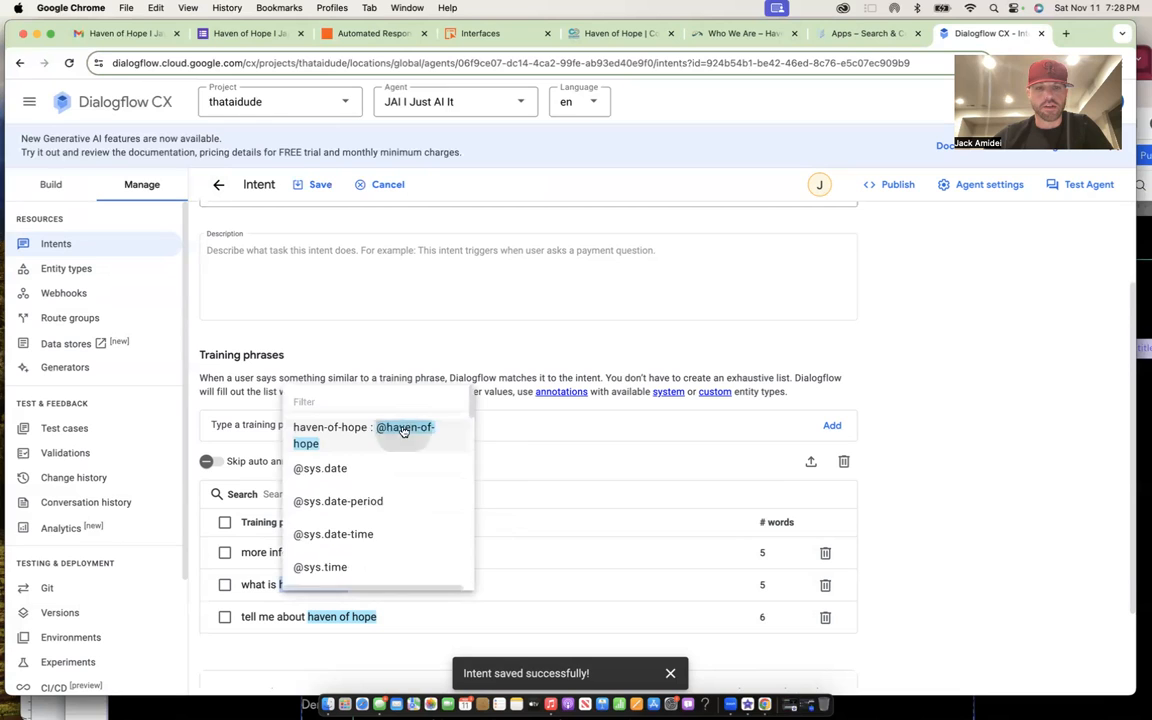
{"action": "left_click", "coordinate": [404, 420]}
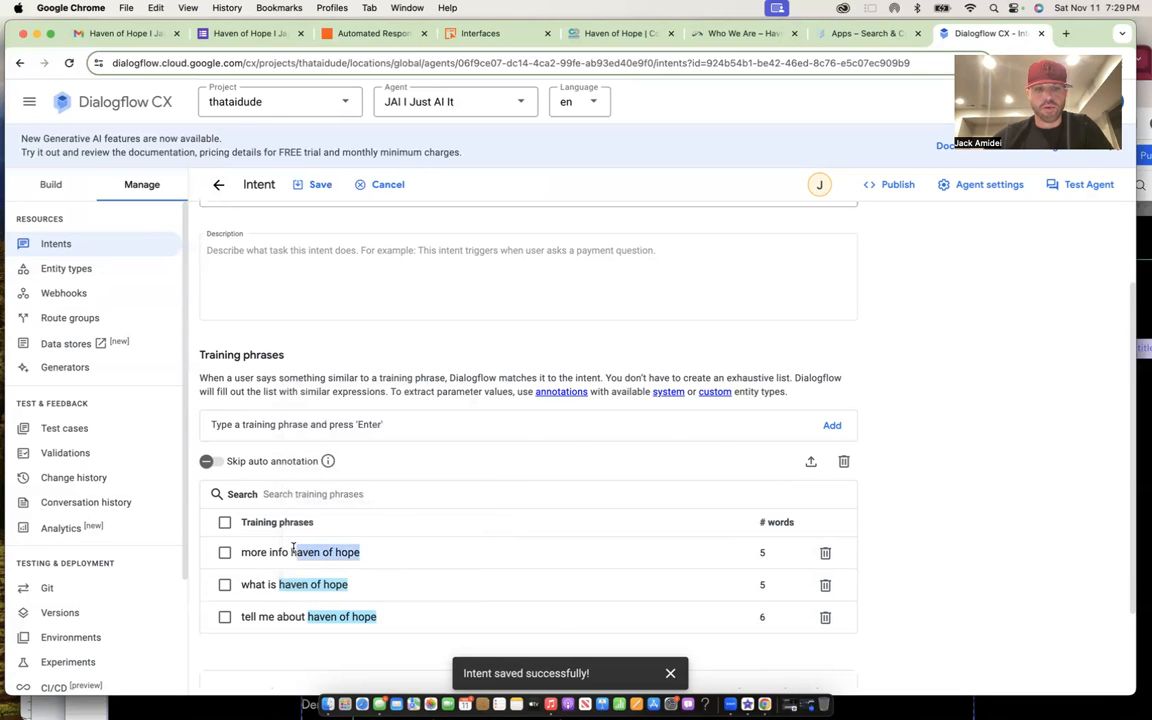
{"action": "left_click_drag", "start_coordinate": [293, 548], "coordinate": [290, 546]}
{"action": "left_click", "coordinate": [428, 399]}
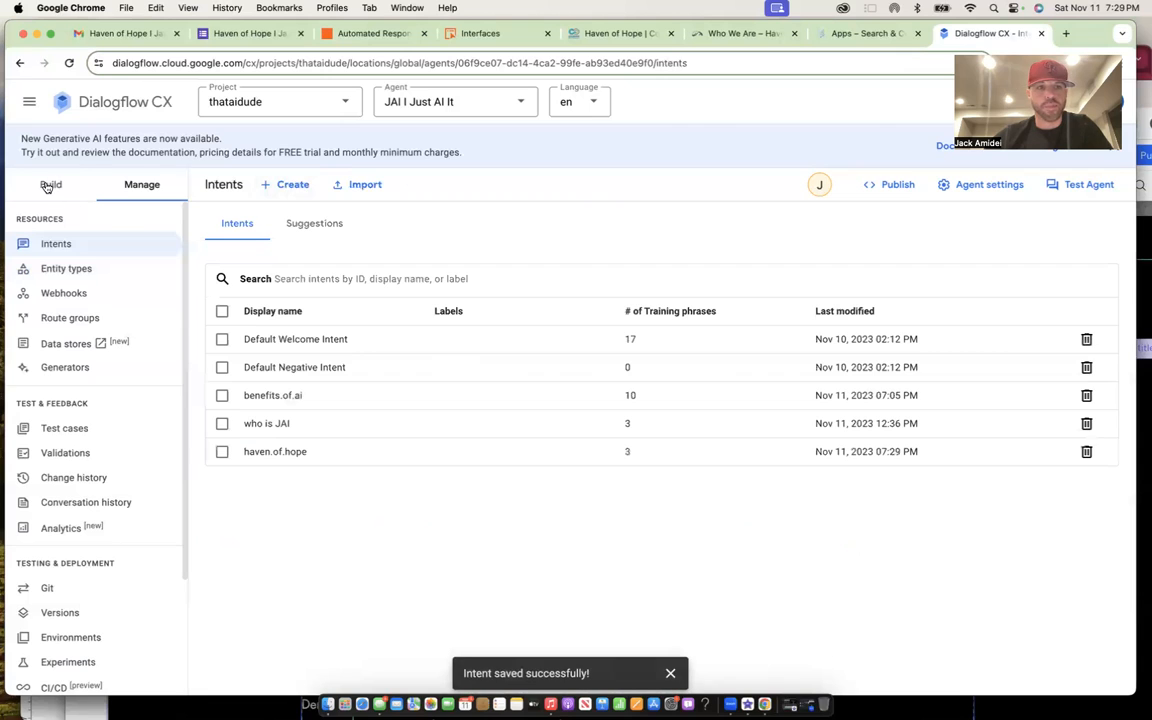
{"action": "left_click", "coordinate": [48, 186]}
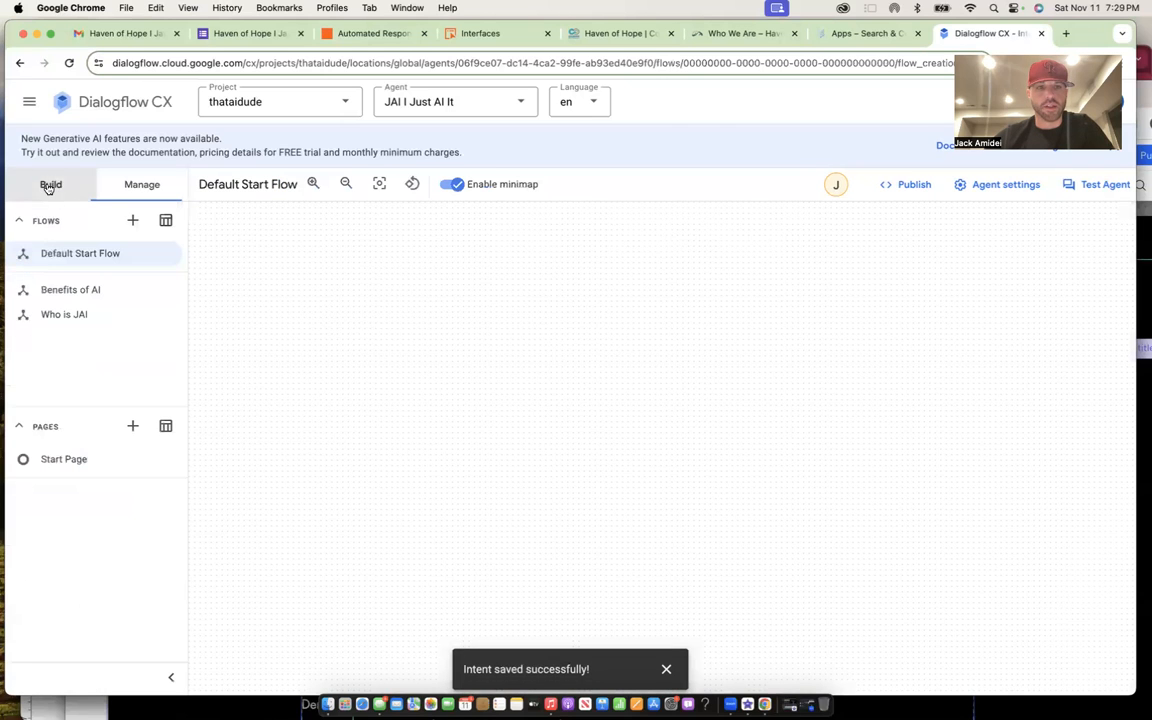
- Create a new flow named 'Haven of Hope'
{"action": "left_click", "coordinate": [133, 220]}
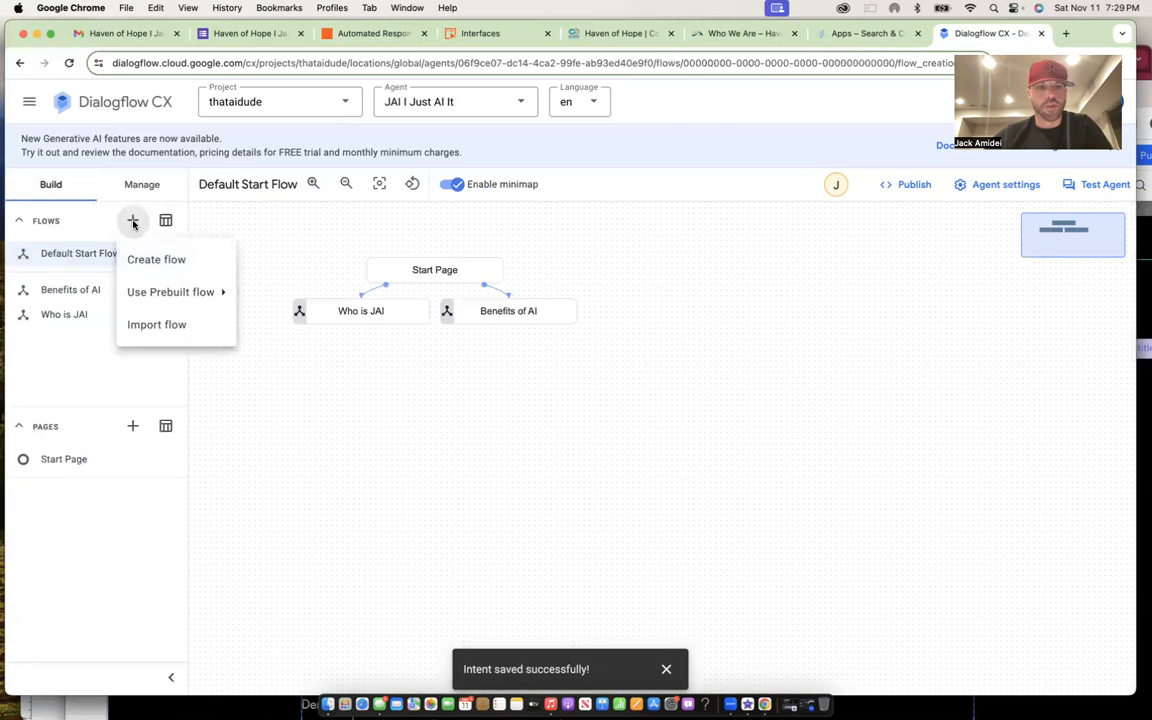
{"action": "left_click", "coordinate": [172, 263]}
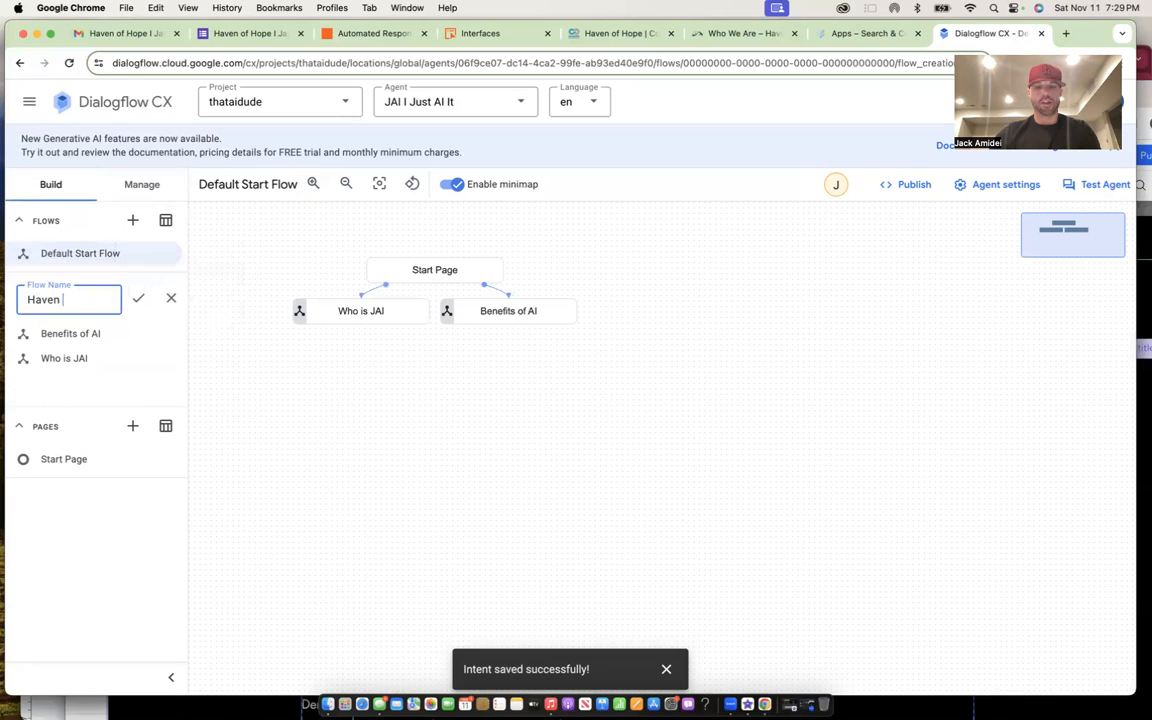
{"action": "type", "text": "Haven of Hope"}
{"action": "left_click", "coordinate": [138, 298]}
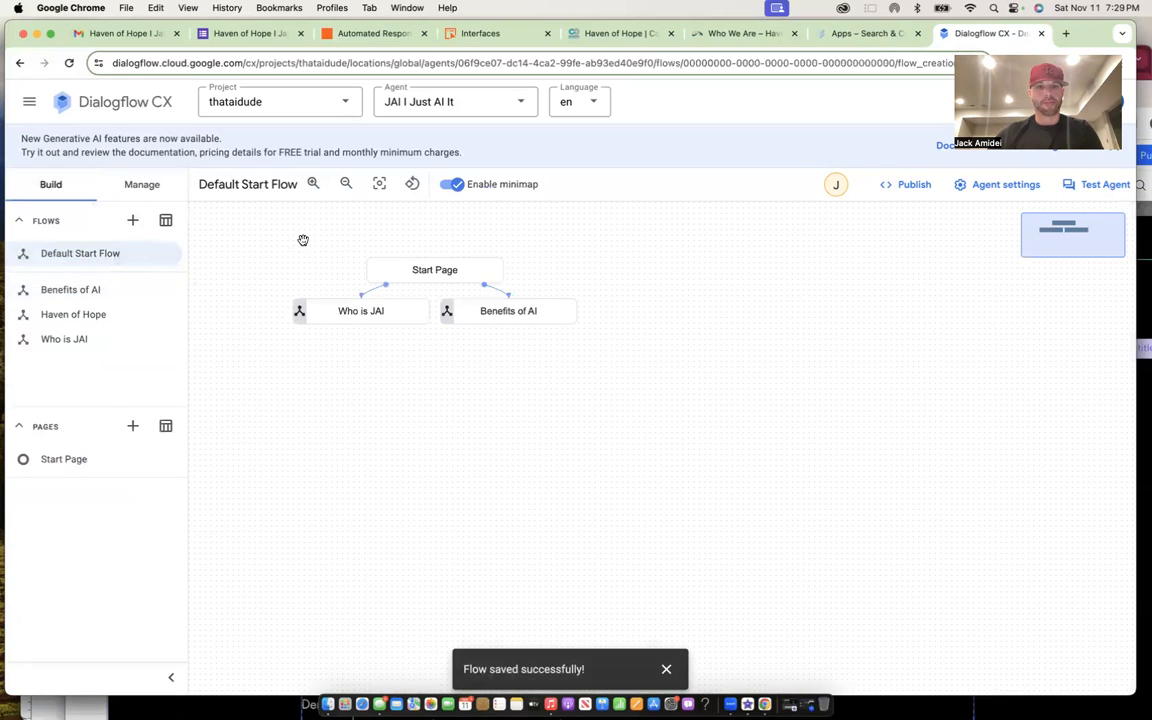
- Add a Start Page route for intent haven.of.hope that transitions to the Haven of Hope flow
{"action": "left_click", "coordinate": [430, 270]}
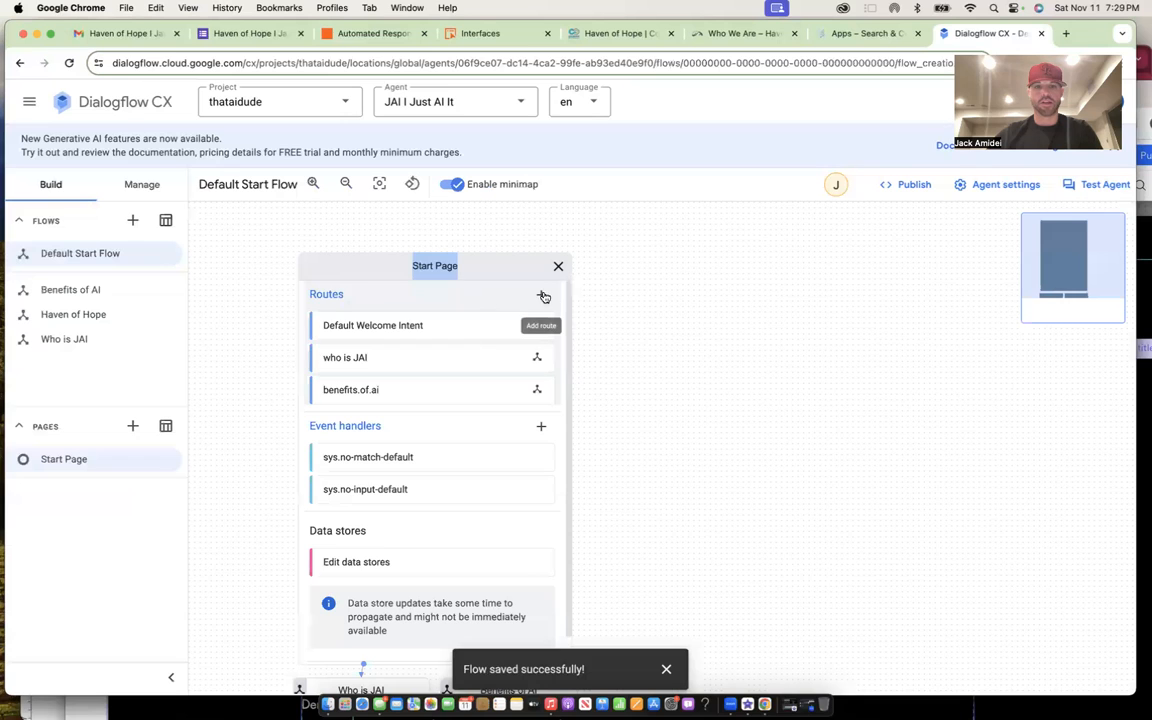
{"action": "left_click", "coordinate": [541, 295]}
{"action": "left_click", "coordinate": [854, 517]}
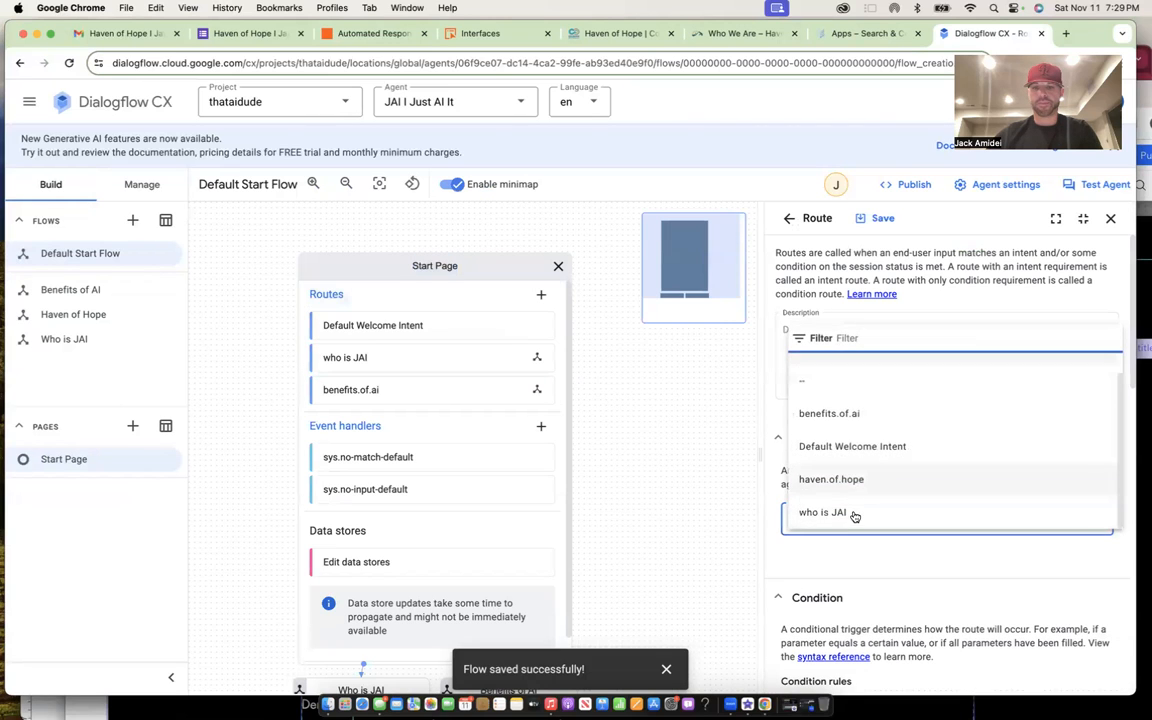
{"action": "left_click", "coordinate": [849, 480]}
{"action": "scroll", "coordinate": [856, 484], "scroll_direction": "down", "scroll_amount": 10}
{"action": "left_click", "coordinate": [795, 528]}
{"action": "left_click", "coordinate": [828, 600]}
{"action": "left_click", "coordinate": [836, 543]}
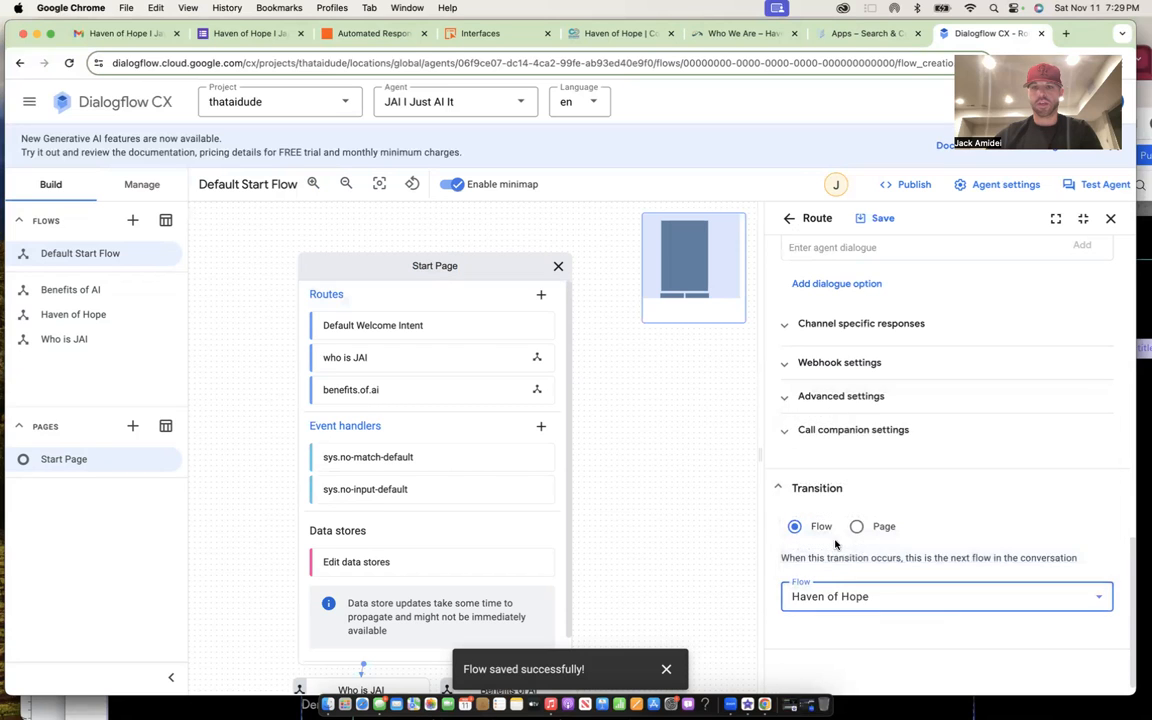
{"action": "left_click", "coordinate": [880, 216]}
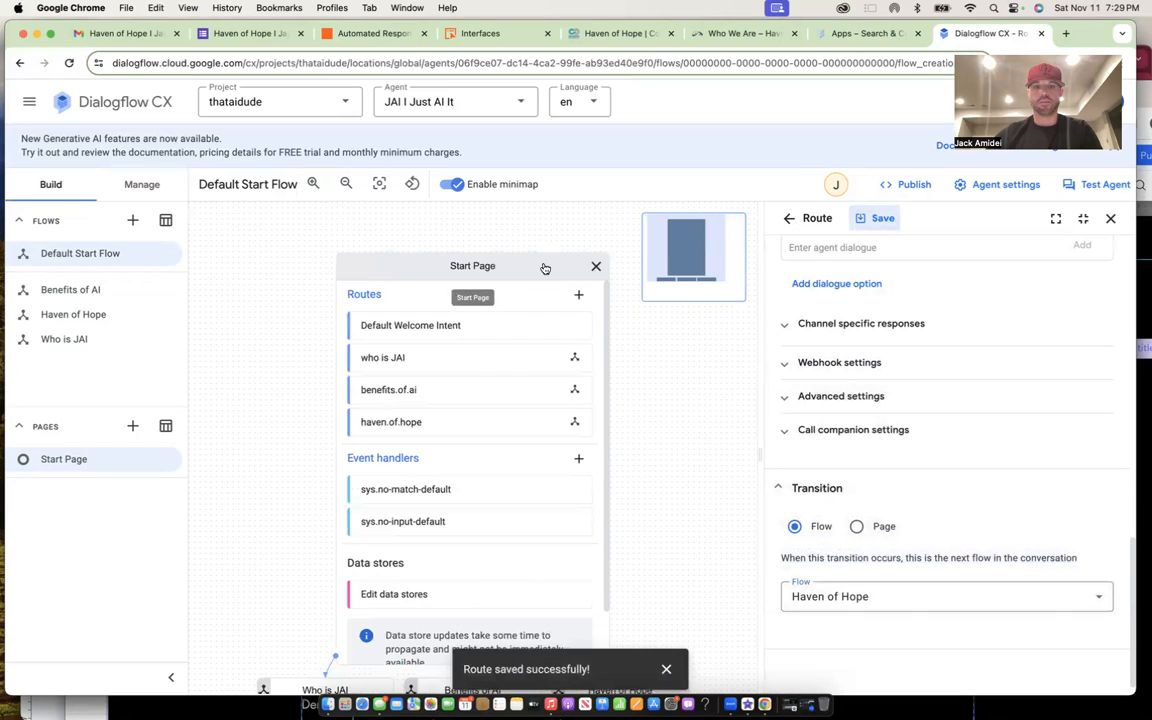
{"action": "left_click", "coordinate": [596, 266]}
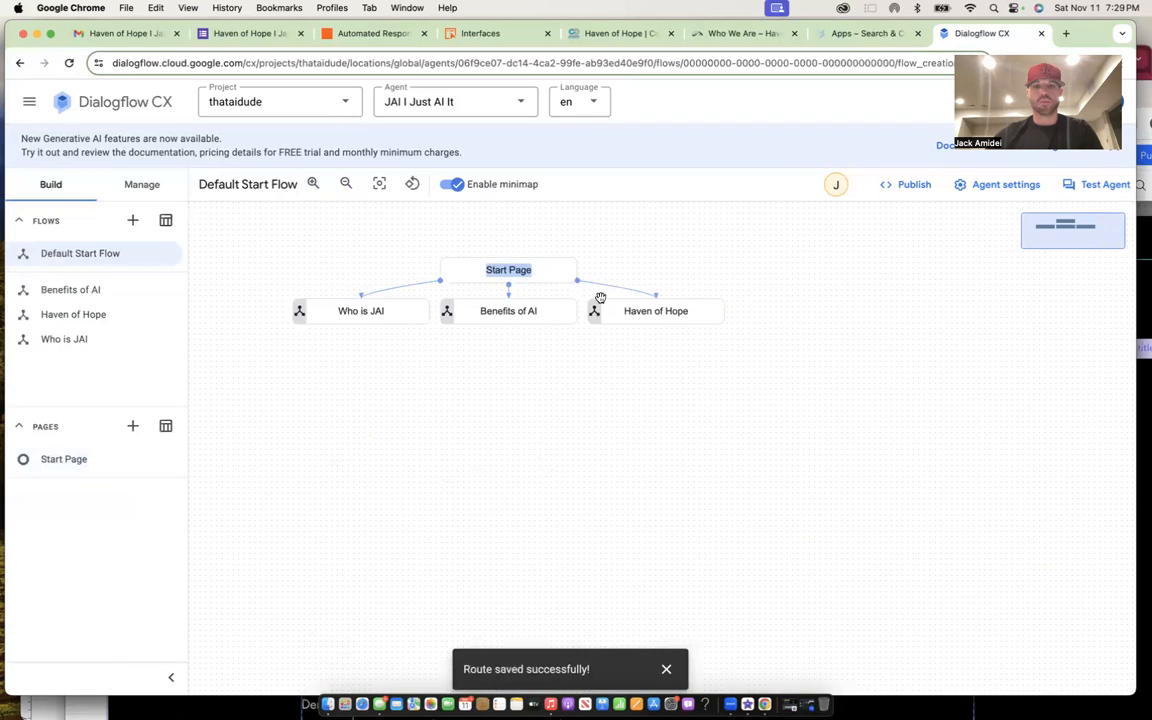
{"action": "left_click", "coordinate": [659, 313]}
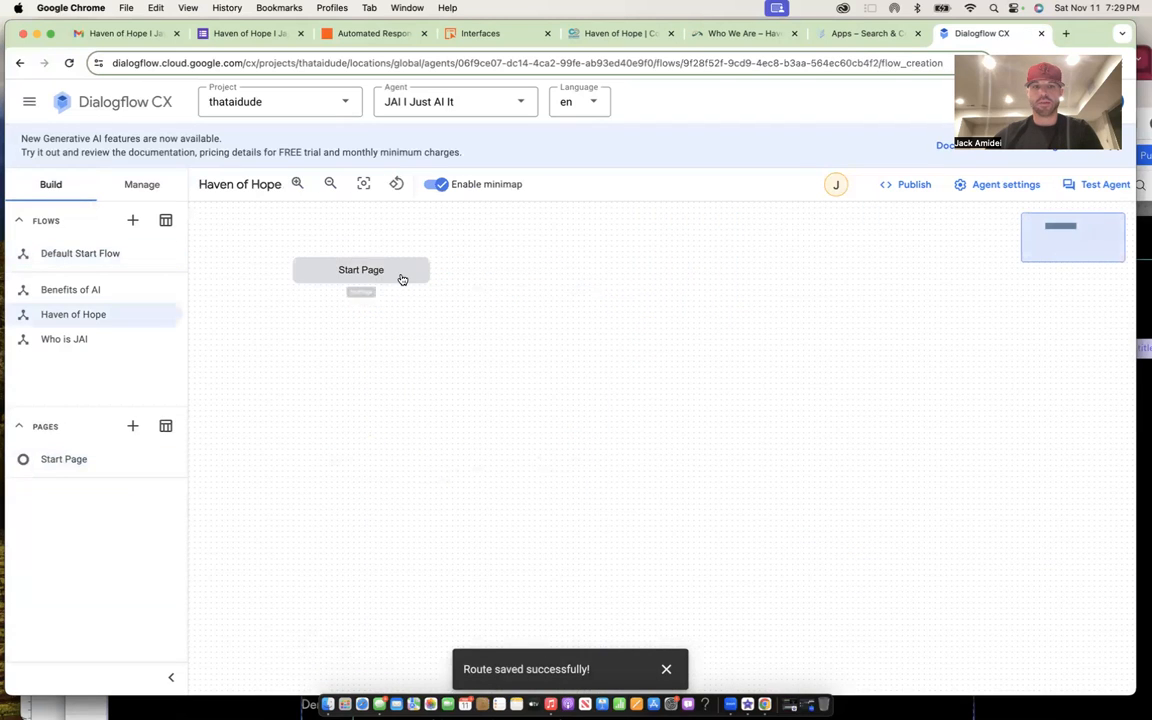
- Make the sys.no-match-default handler transition to the Haven of Hope flow and save
{"action": "left_click", "coordinate": [398, 274]}
{"action": "left_click", "coordinate": [432, 362]}
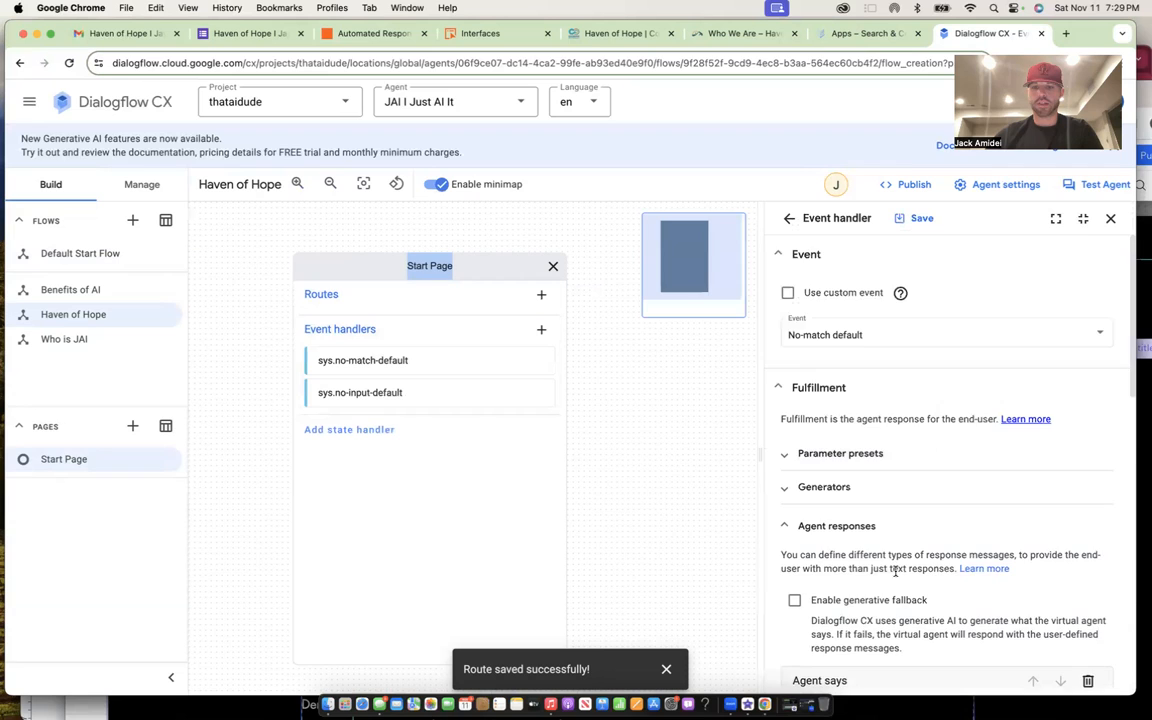
{"action": "scroll", "coordinate": [876, 556], "scroll_direction": "down", "scroll_amount": 2}
{"action": "scroll", "coordinate": [891, 521], "scroll_direction": "down", "scroll_amount": 8}
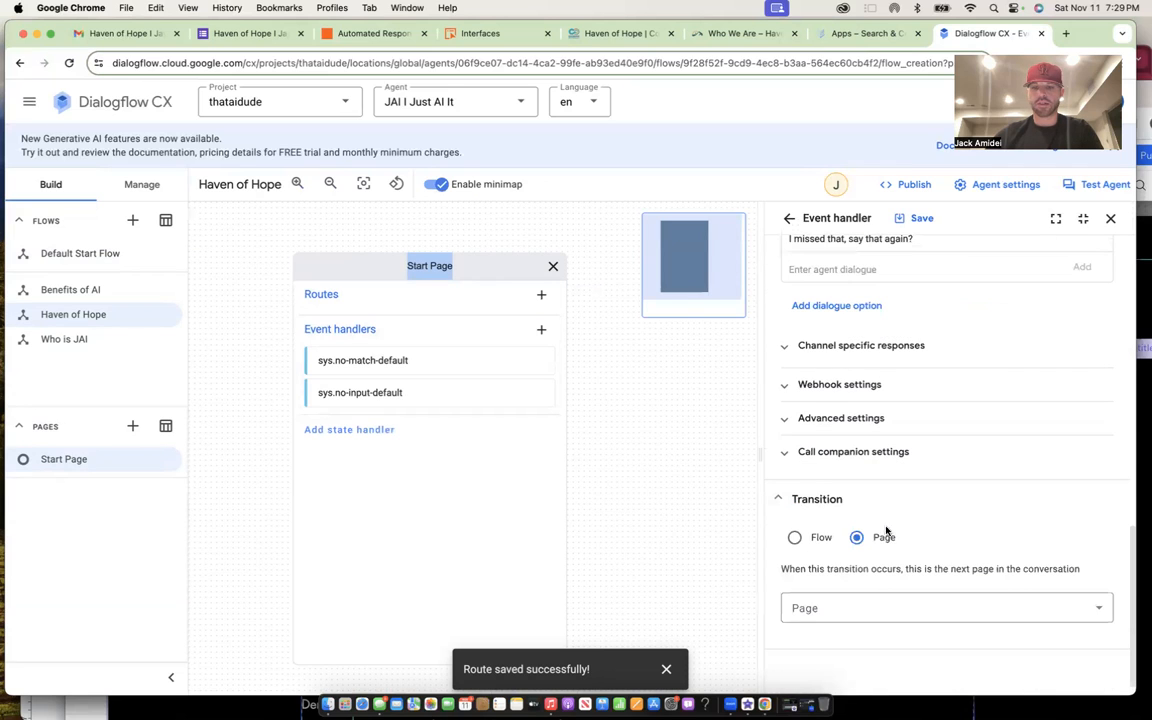
{"action": "left_click", "coordinate": [794, 535]}
{"action": "left_click", "coordinate": [823, 612]}
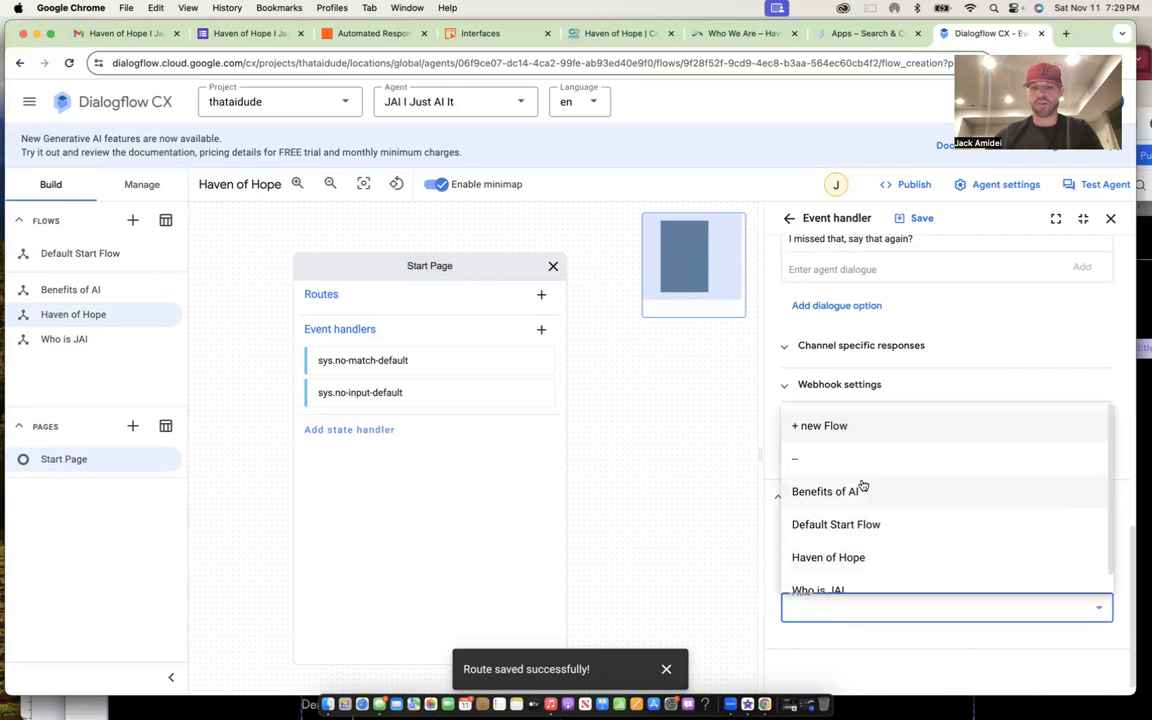
{"action": "left_click", "coordinate": [852, 558]}
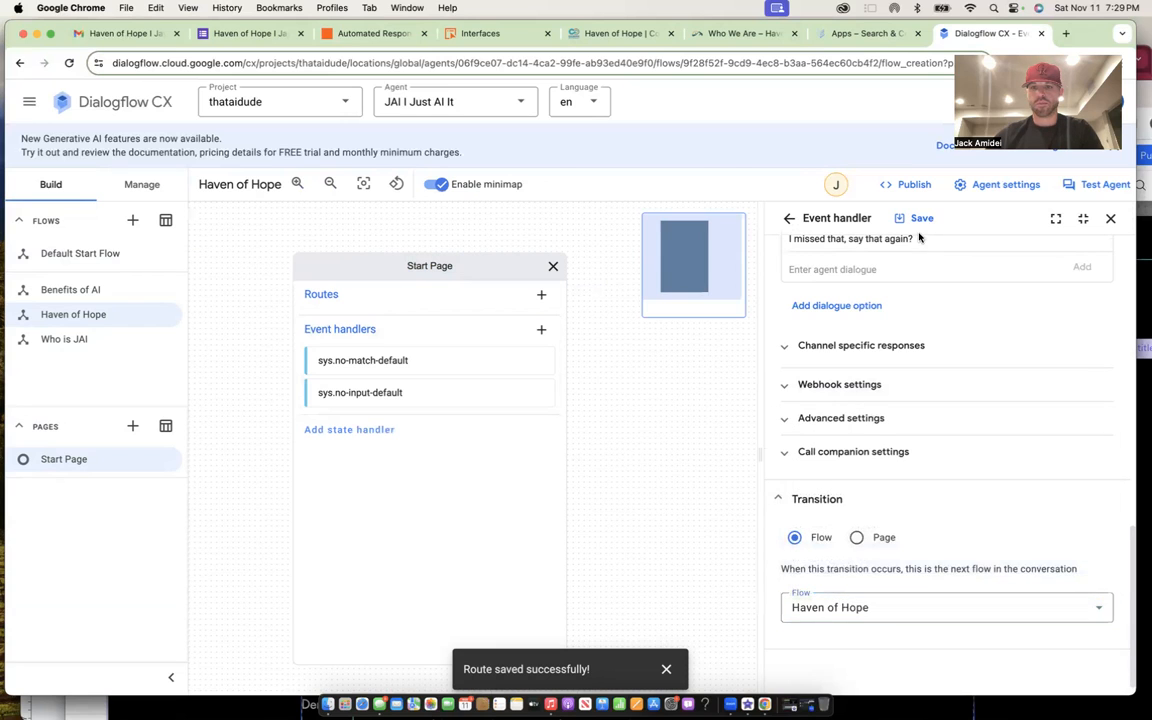
{"action": "left_click", "coordinate": [916, 218]}
- Make the sys.no-input-default handler transition to the Haven of Hope flow and save
{"action": "left_click", "coordinate": [521, 393]}
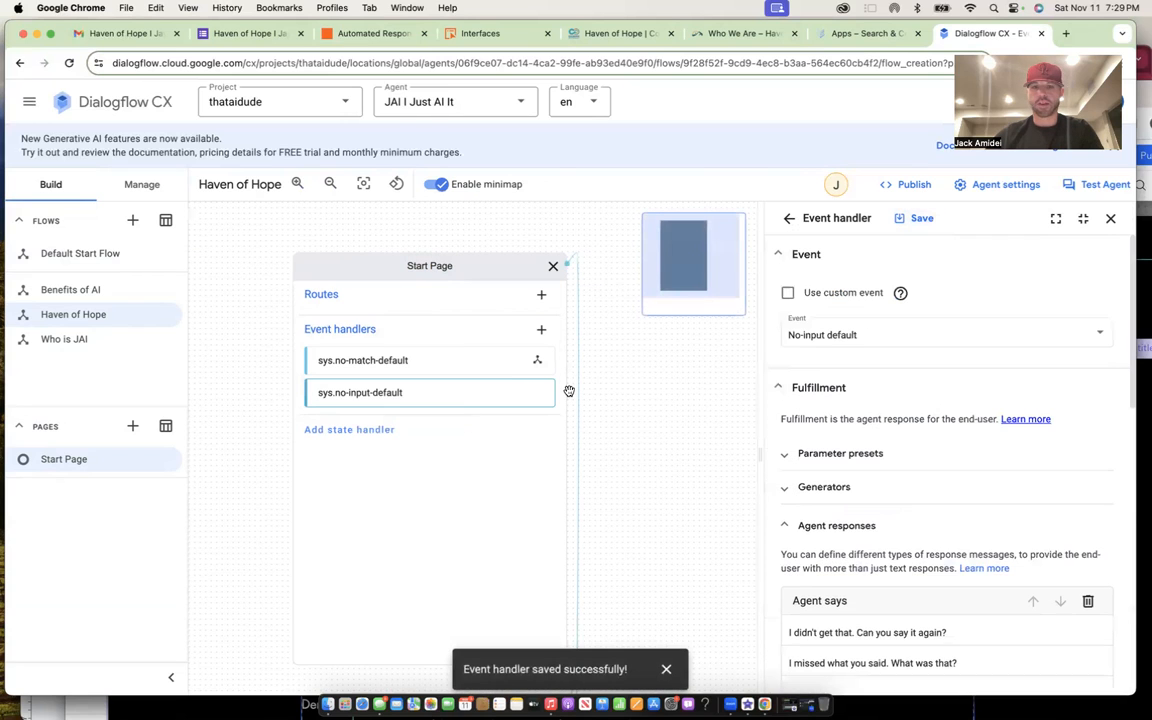
{"action": "scroll", "coordinate": [833, 407], "scroll_direction": "down", "scroll_amount": 15}
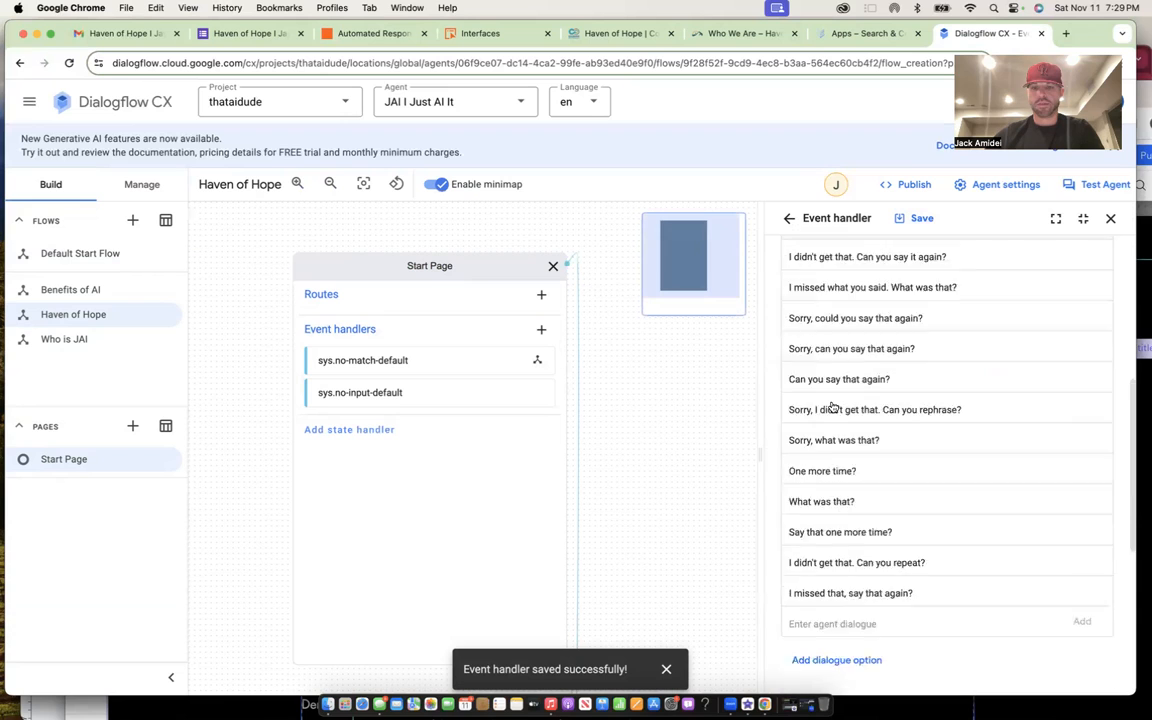
{"action": "left_click", "coordinate": [795, 537]}
{"action": "left_click", "coordinate": [833, 604]}
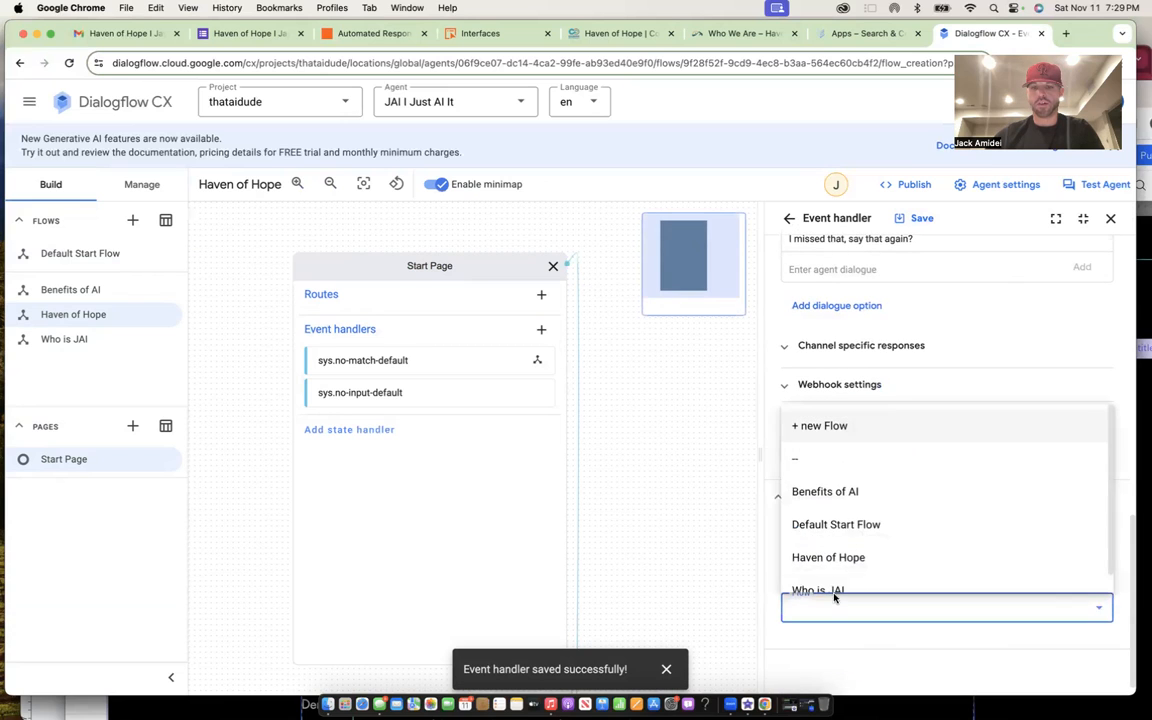
{"action": "left_click", "coordinate": [835, 560]}
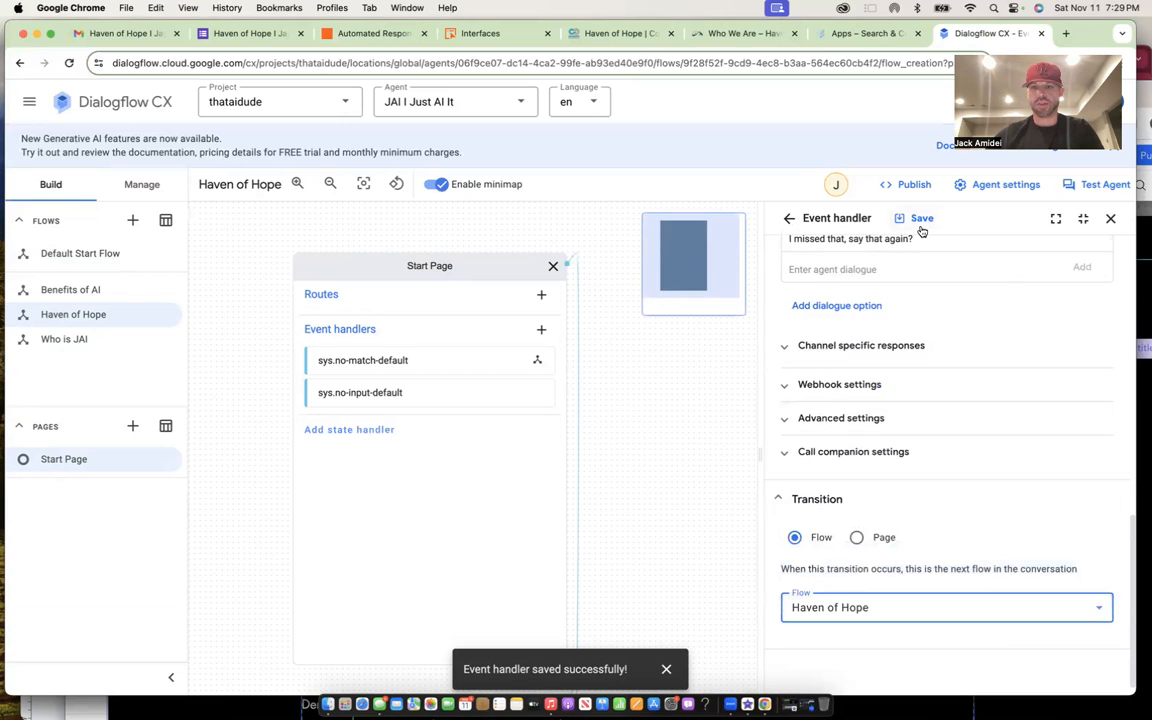
{"action": "left_click", "coordinate": [922, 230]}
{"action": "left_click", "coordinate": [585, 229]}
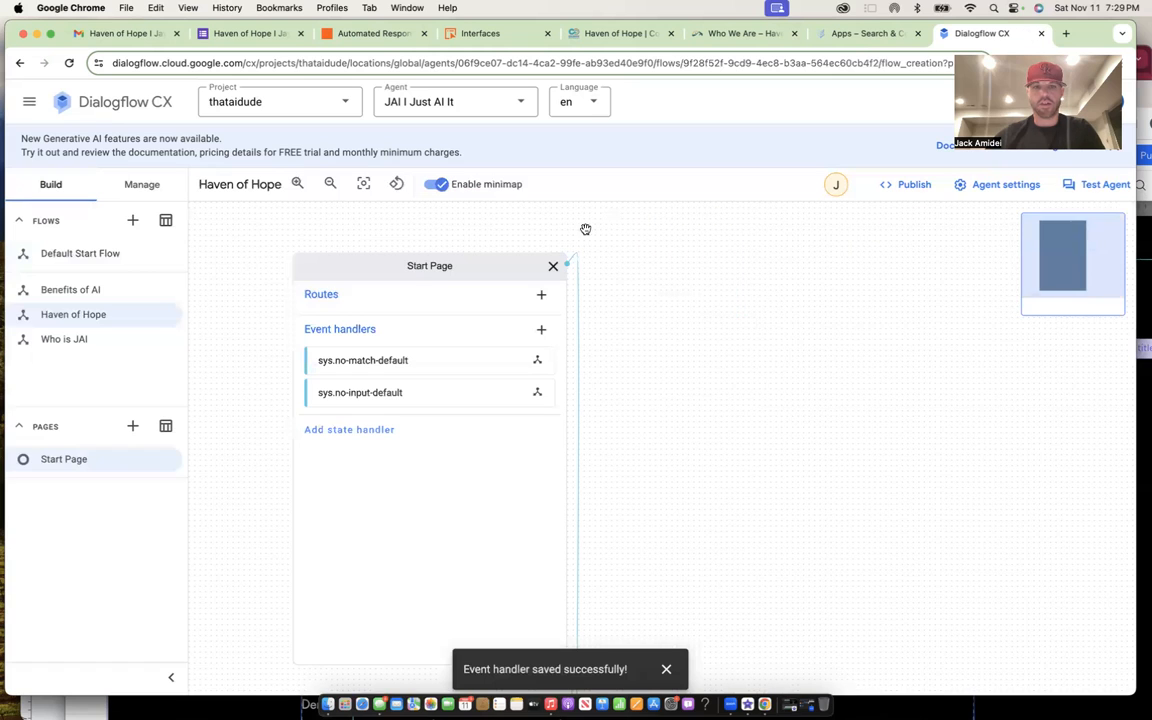
{"action": "left_click", "coordinate": [553, 266]}
{"action": "left_click", "coordinate": [384, 271]}
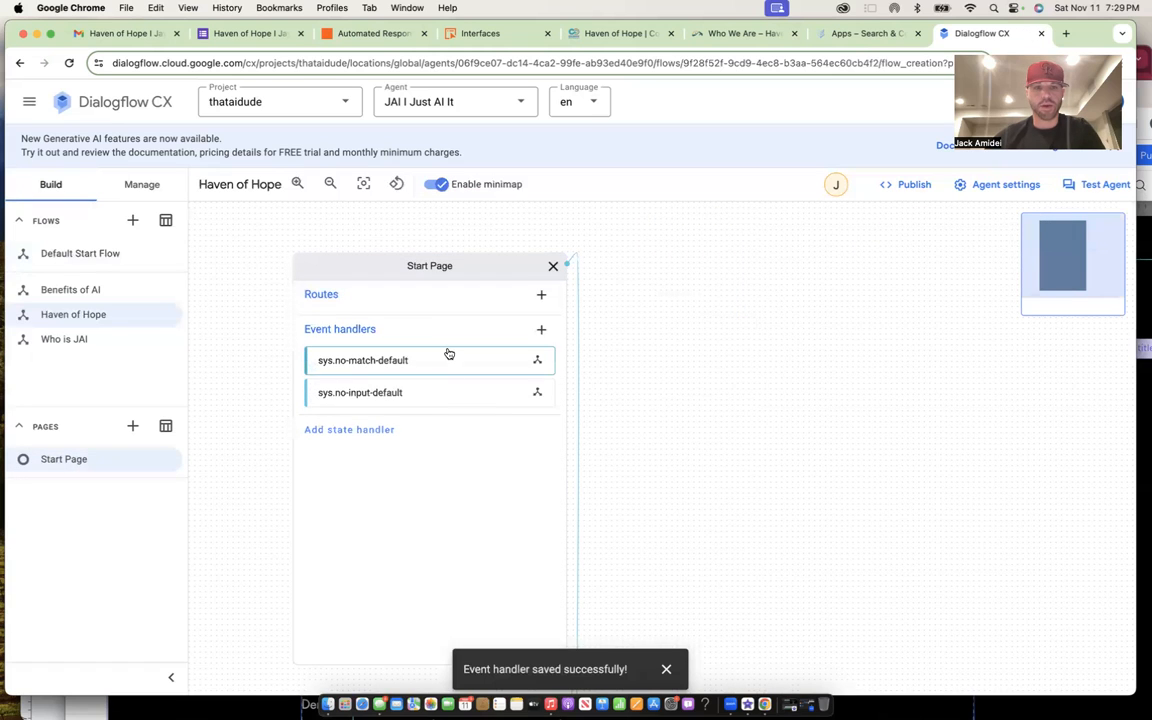
- Add a Data stores handler to the start page using website data store updated-website-11-8-2023
{"action": "left_click", "coordinate": [373, 429]}
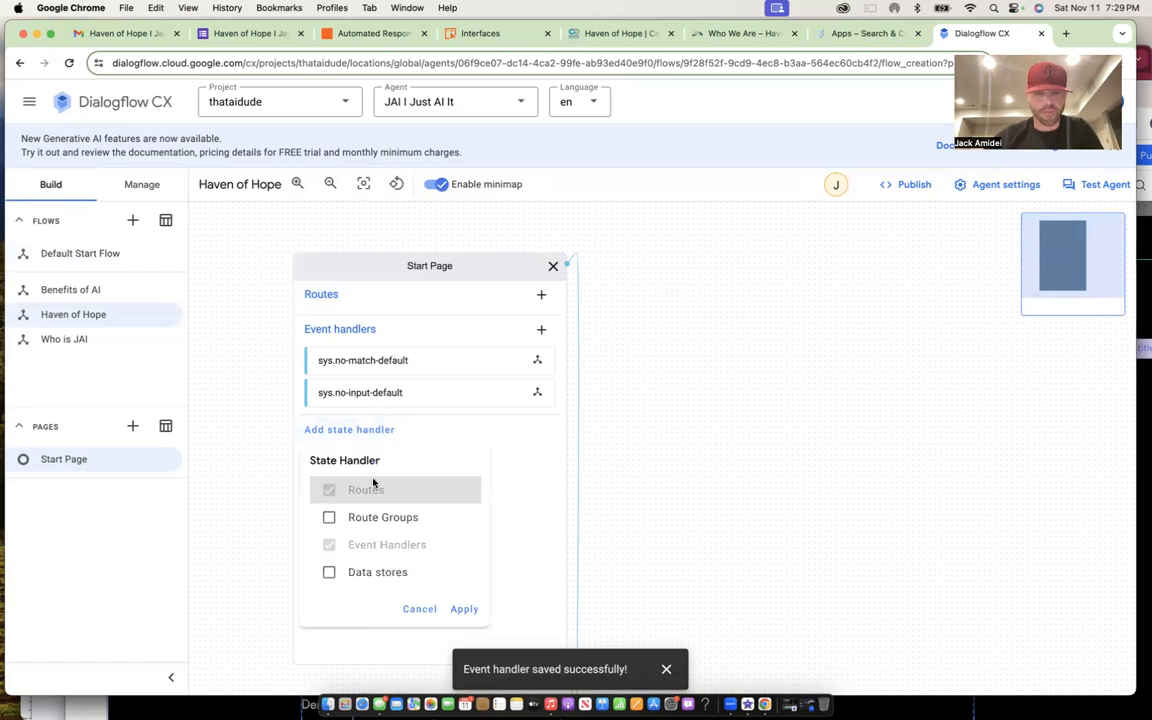
{"action": "left_click", "coordinate": [380, 572]}
{"action": "left_click", "coordinate": [464, 609]}
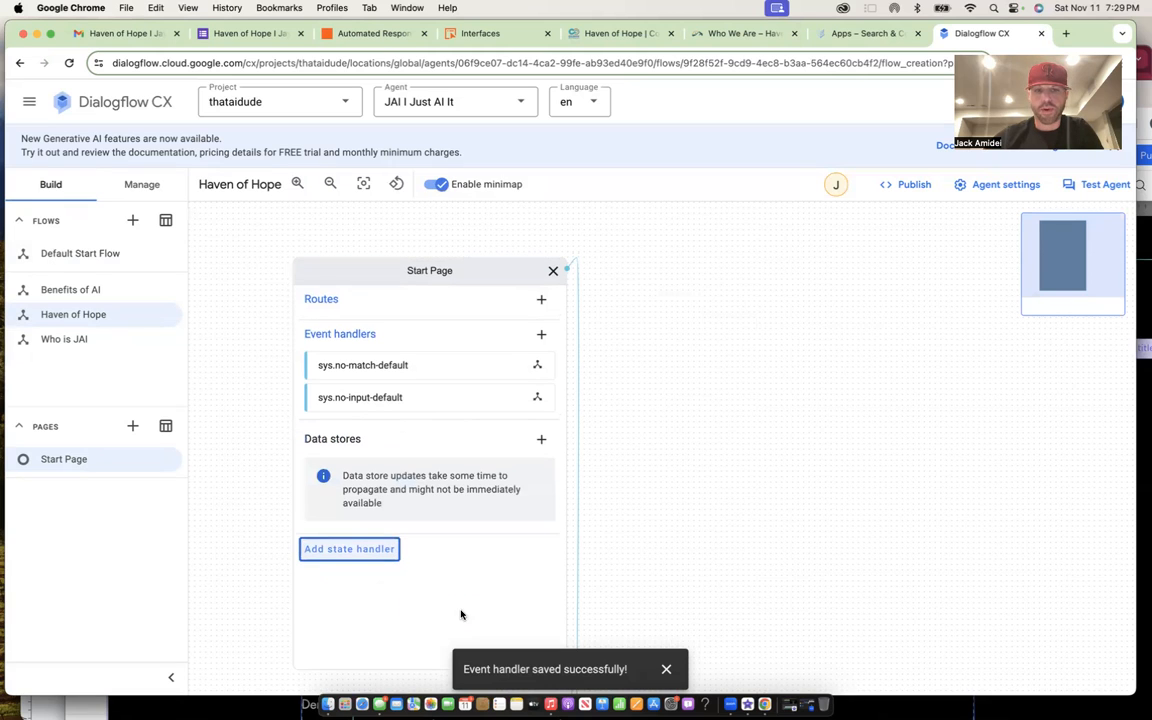
{"action": "left_click", "coordinate": [541, 439]}
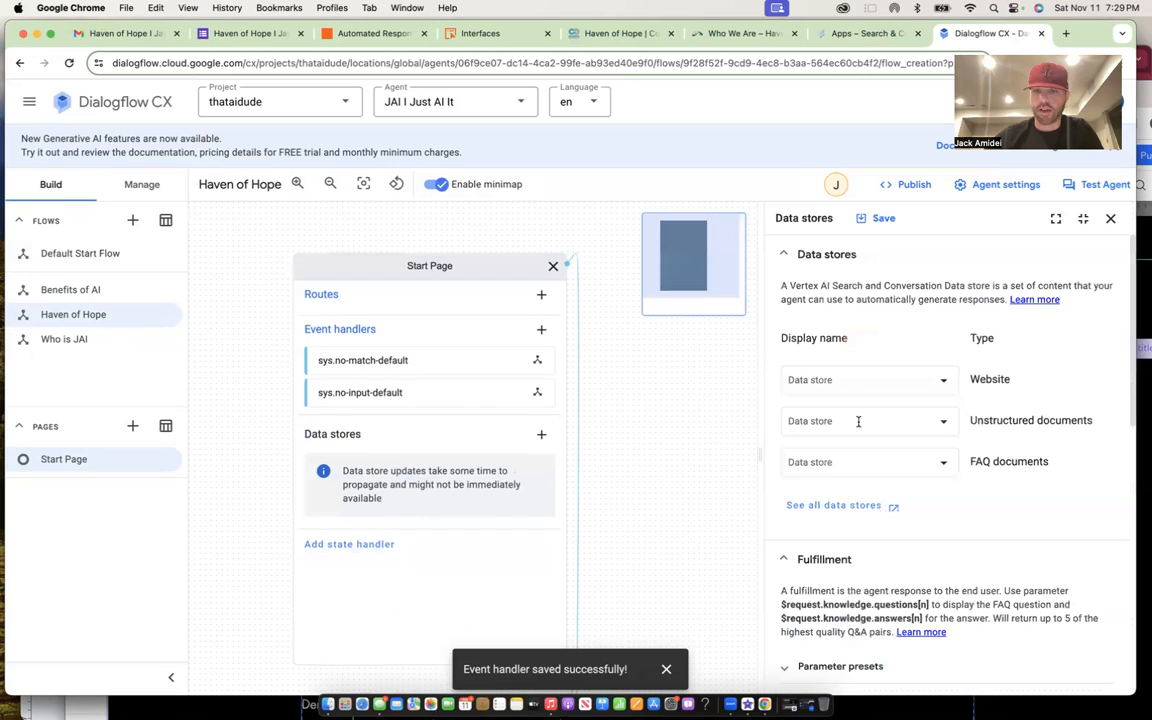
{"action": "left_click", "coordinate": [930, 382]}
{"action": "left_click", "coordinate": [889, 495]}
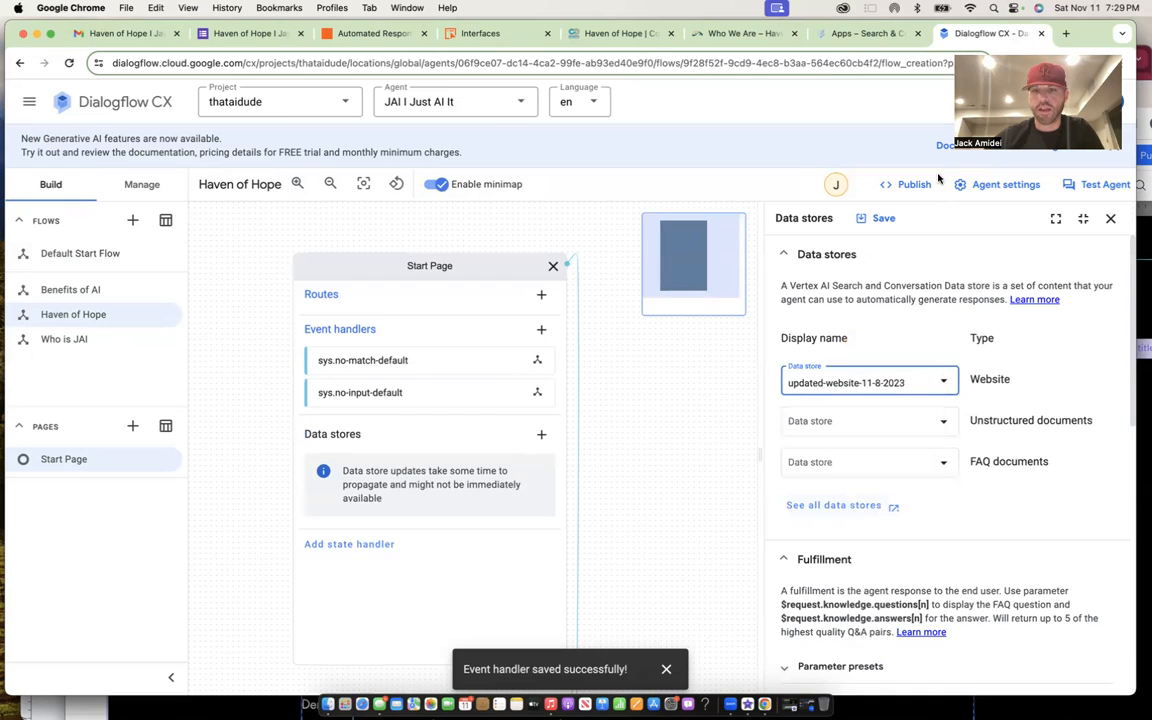
{"action": "left_click", "coordinate": [884, 218]}
{"action": "left_click", "coordinate": [1110, 219]}
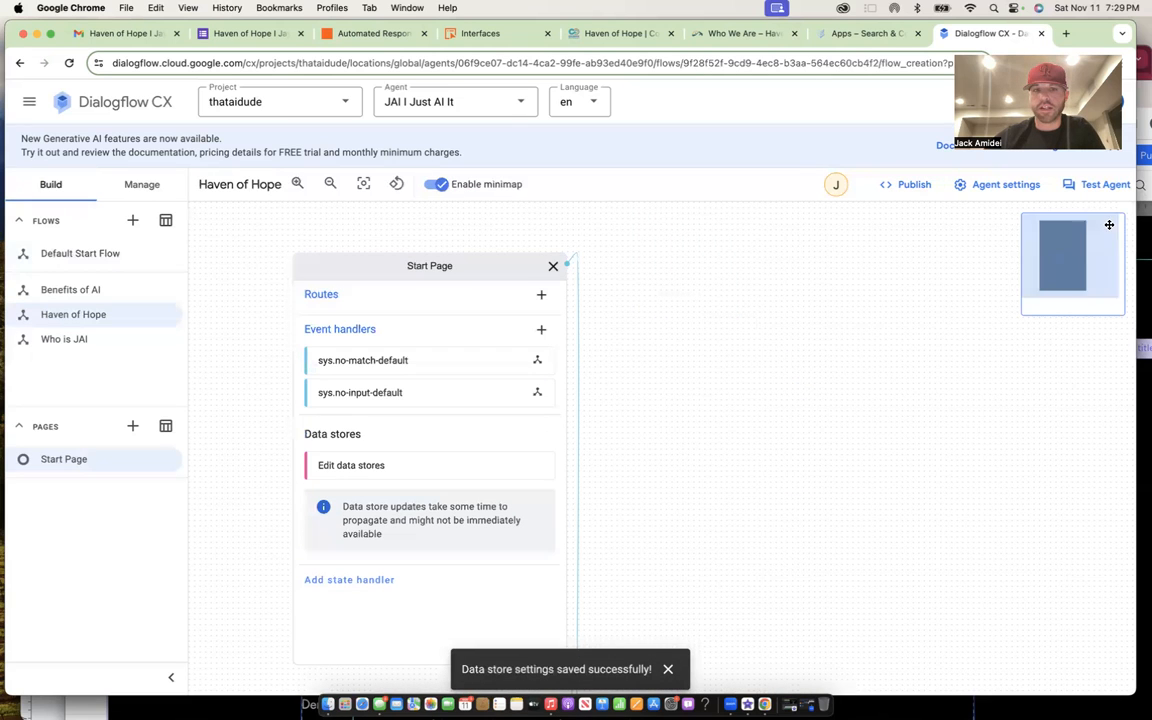
{"action": "double_click", "coordinate": [514, 268]}
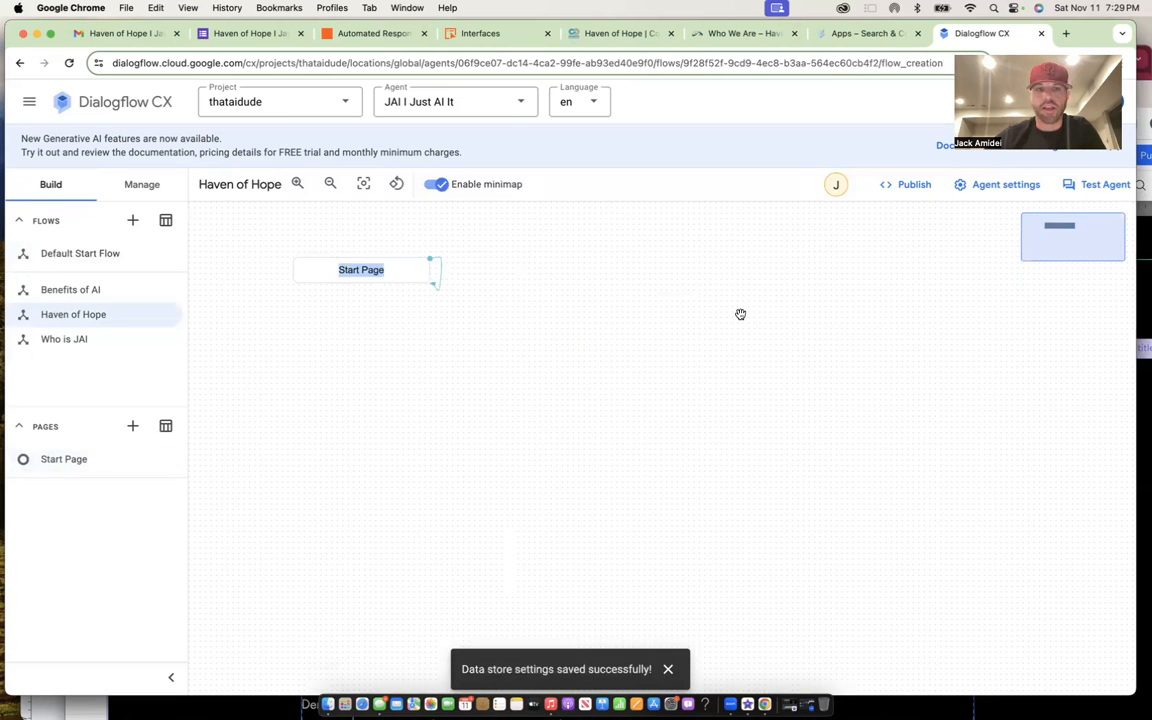
{"action": "scroll", "coordinate": [740, 314], "scroll_direction": "up", "scroll_amount": 3}
- Bring the Wix editor window showing the Haven of Hope FAQ page to the front
{"action": "scroll", "coordinate": [773, 275], "scroll_direction": "down", "scroll_amount": 3}
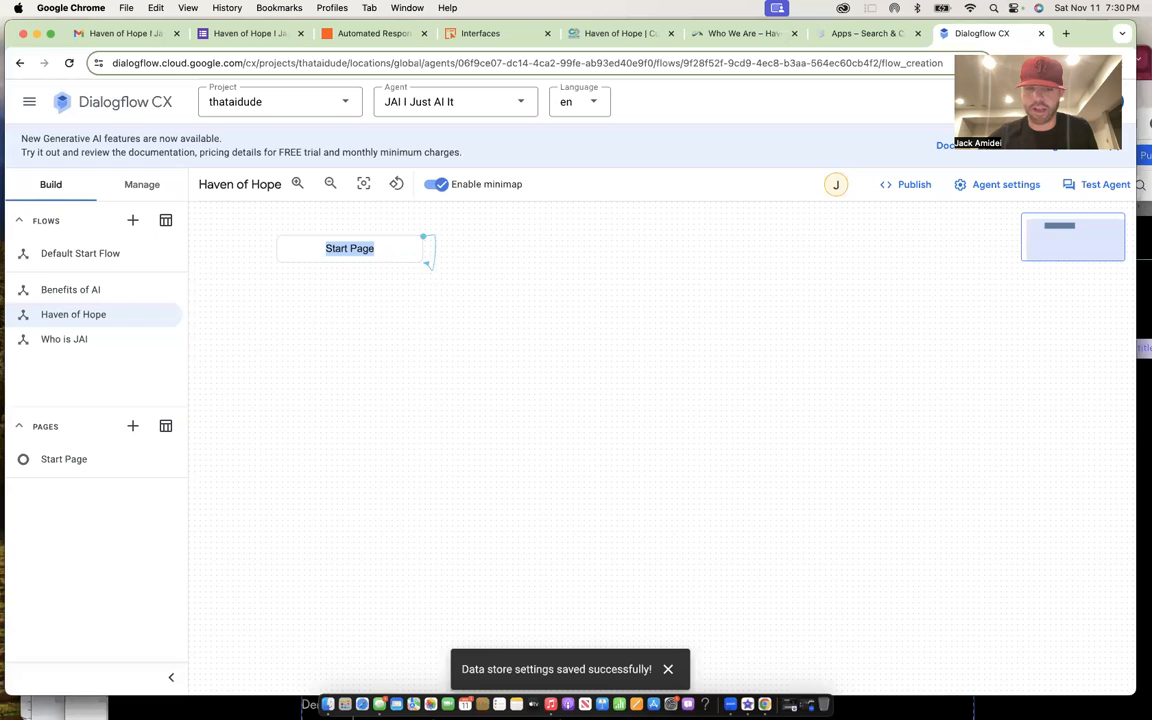
{"action": "left_click", "coordinate": [957, 699]}
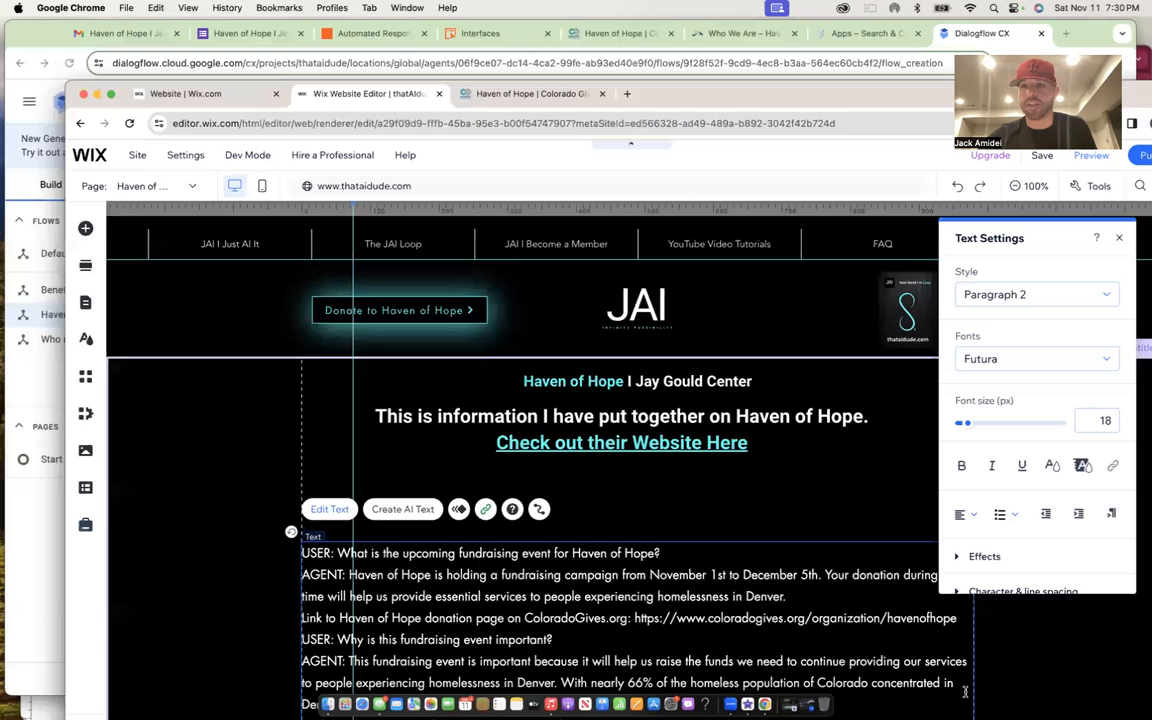